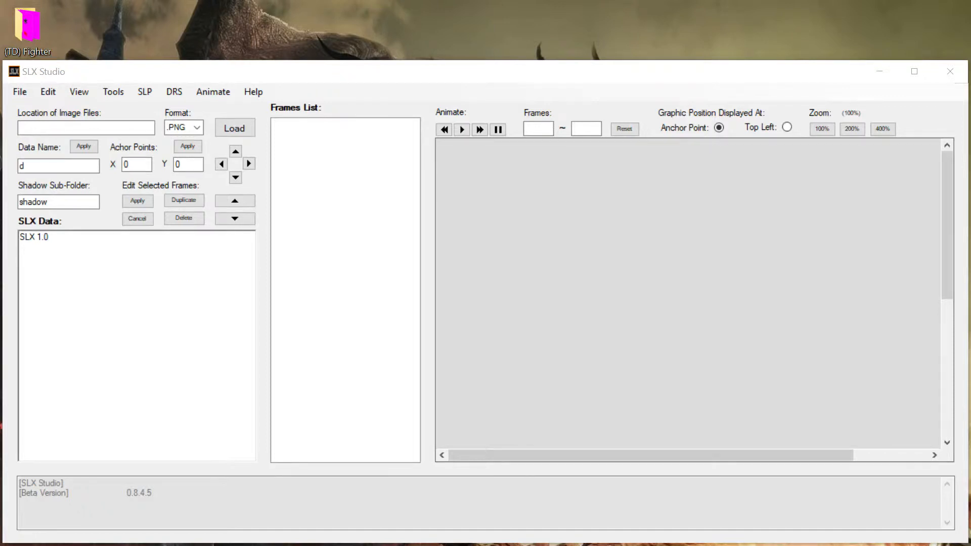
# - Load the five trando_fighter PNG images from the (TD) Fighter desktop folder into SLX Studio as frames
pyautogui.doubleClick(21, 34)
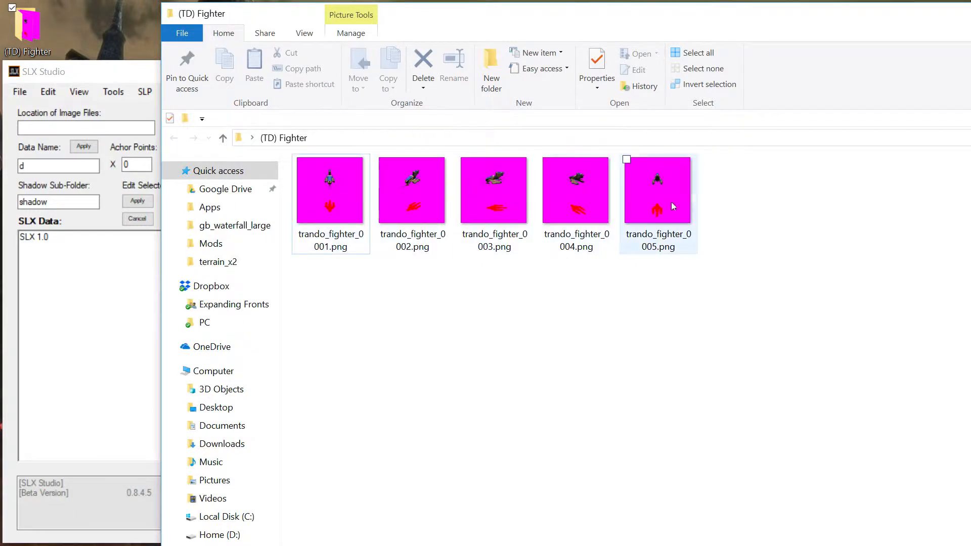
pyautogui.moveTo(691, 297); pyautogui.dragTo(302, 147)
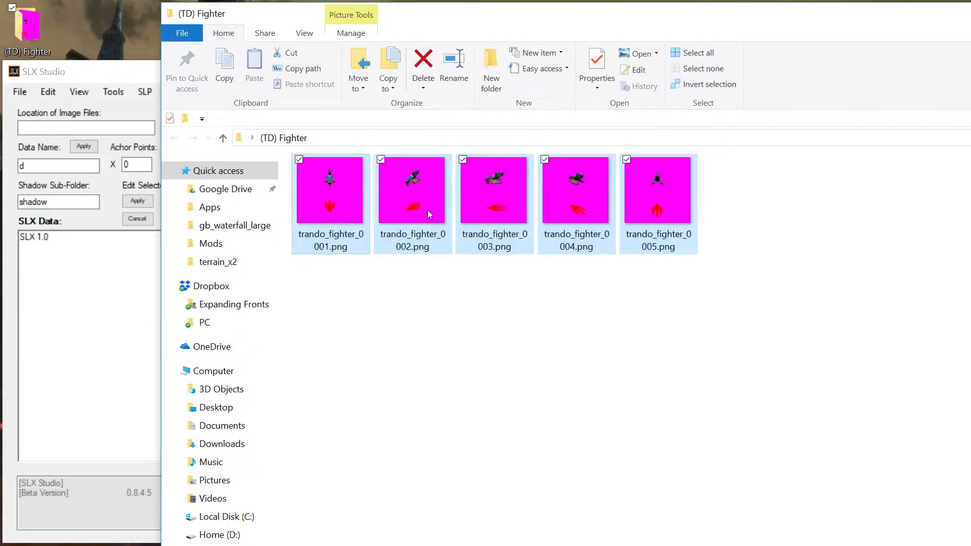
pyautogui.moveTo(352, 181); pyautogui.dragTo(94, 287)
pyautogui.click(970, 13)
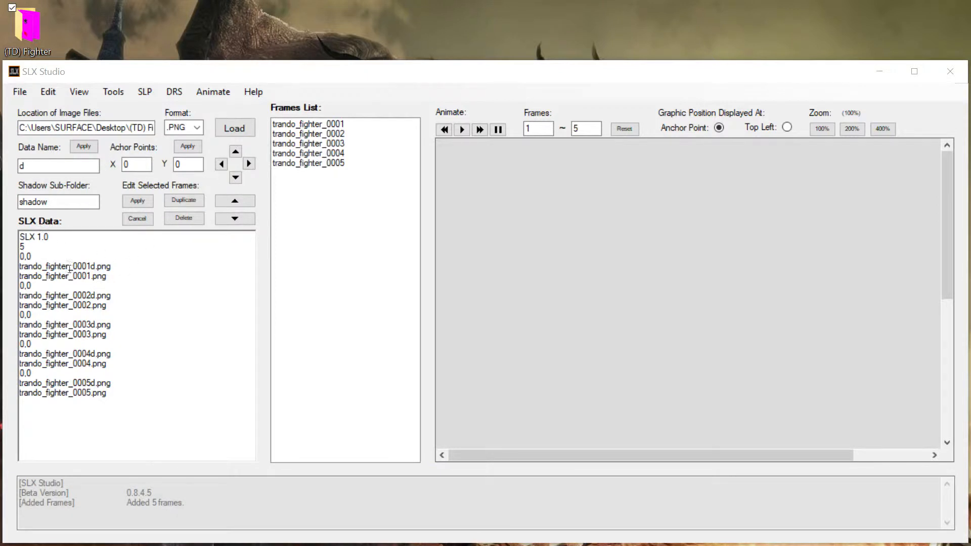
# - Preview the loaded trando_fighter frames one after another, returning to trando_fighter_0001
pyautogui.click(339, 124)
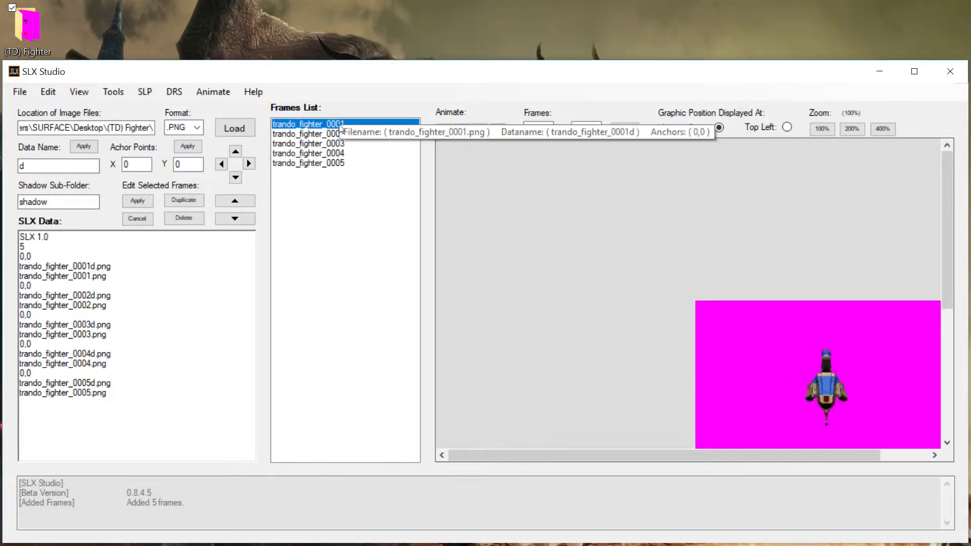
pyautogui.click(341, 134)
pyautogui.press('Down')
pyautogui.press('Down')
pyautogui.press('Down')
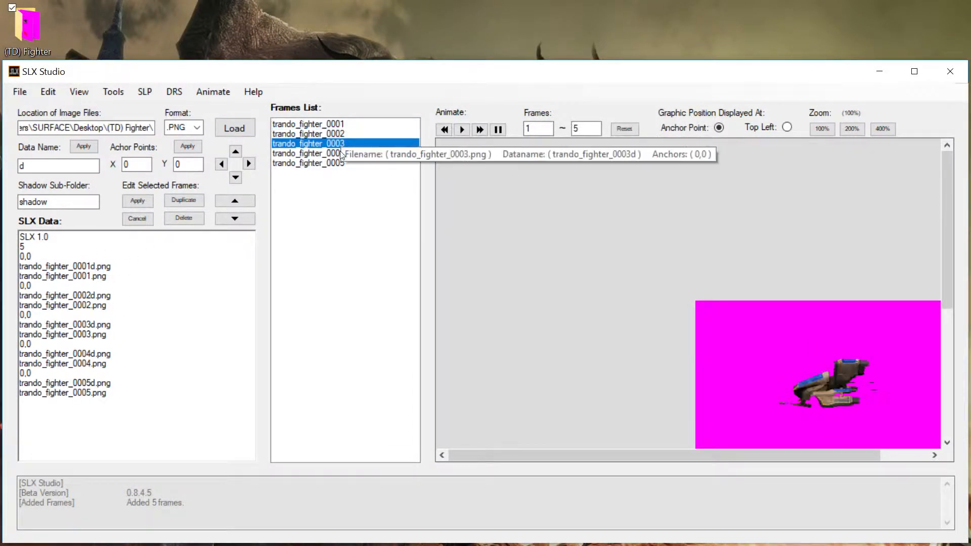
pyautogui.press('Home')
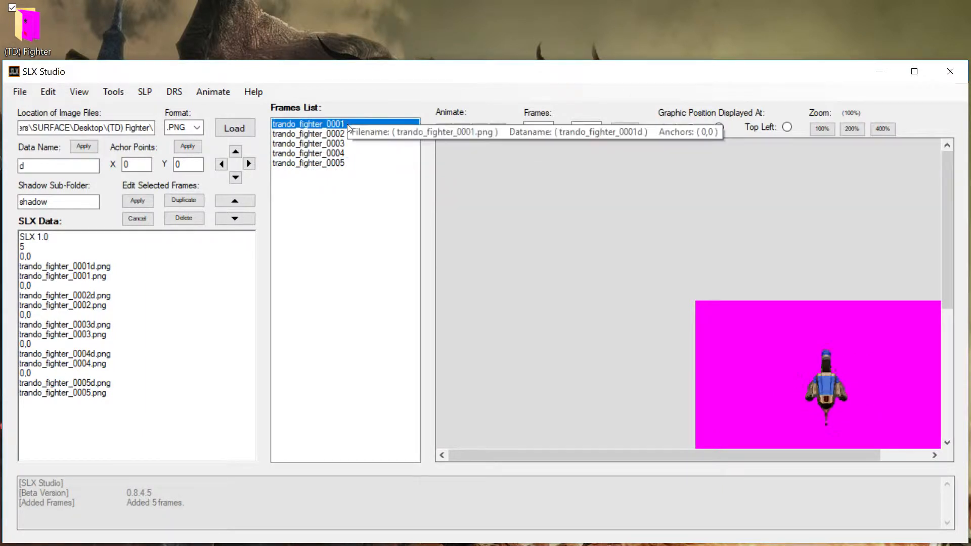
# - Save the project as trando_fighter.slx in the (TD) Fighter folder
pyautogui.click(21, 91)
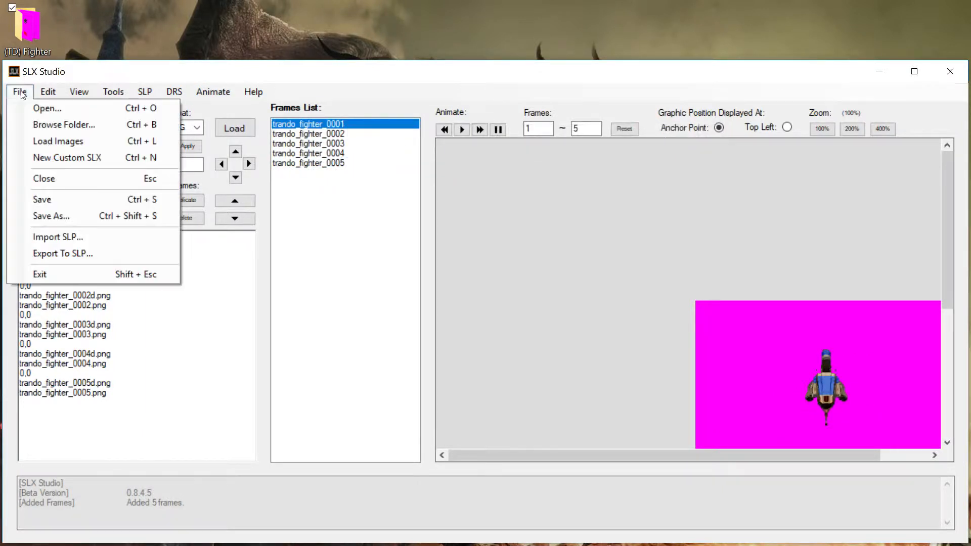
pyautogui.click(81, 212)
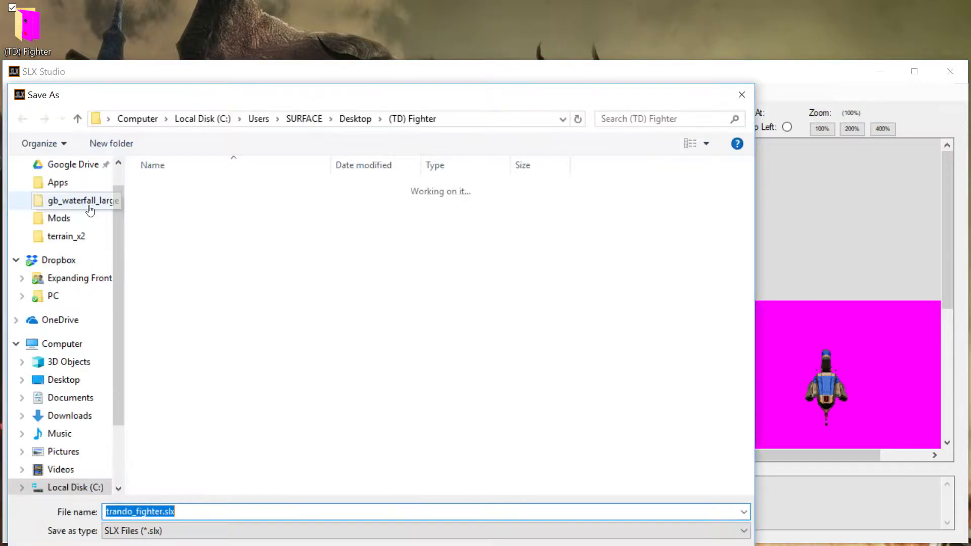
pyautogui.click(163, 511)
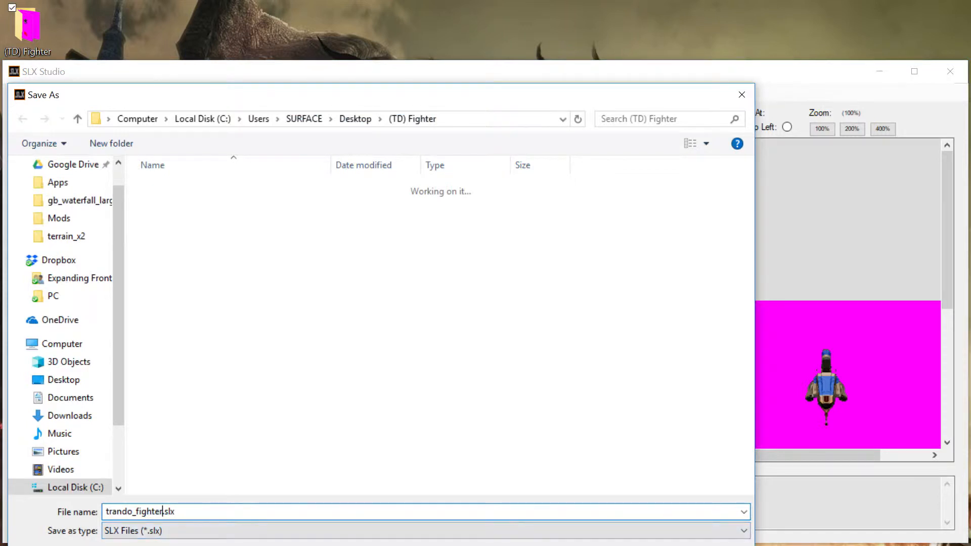
pyautogui.press('Return')
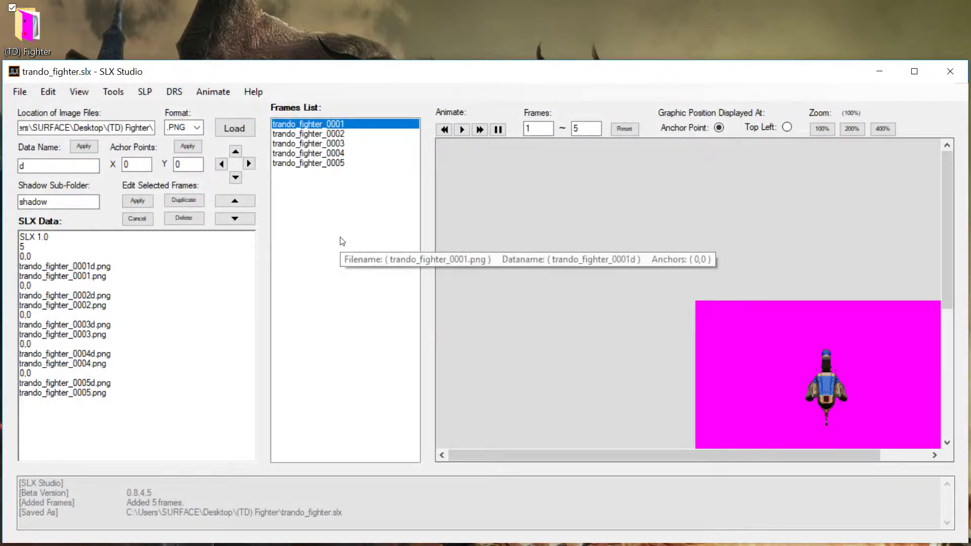
# - Turn on the anchor point cross-hair over the graphics
pyautogui.click(136, 165)
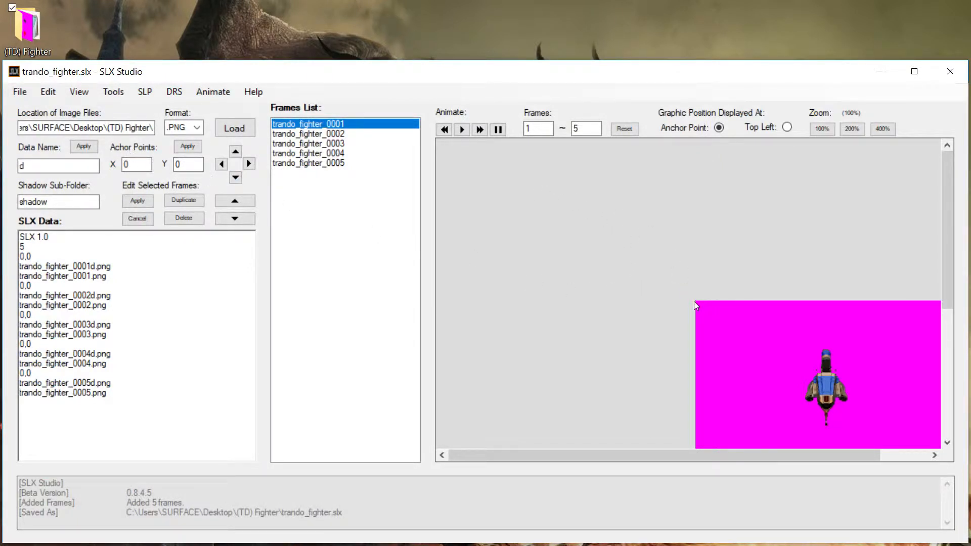
pyautogui.click(78, 93)
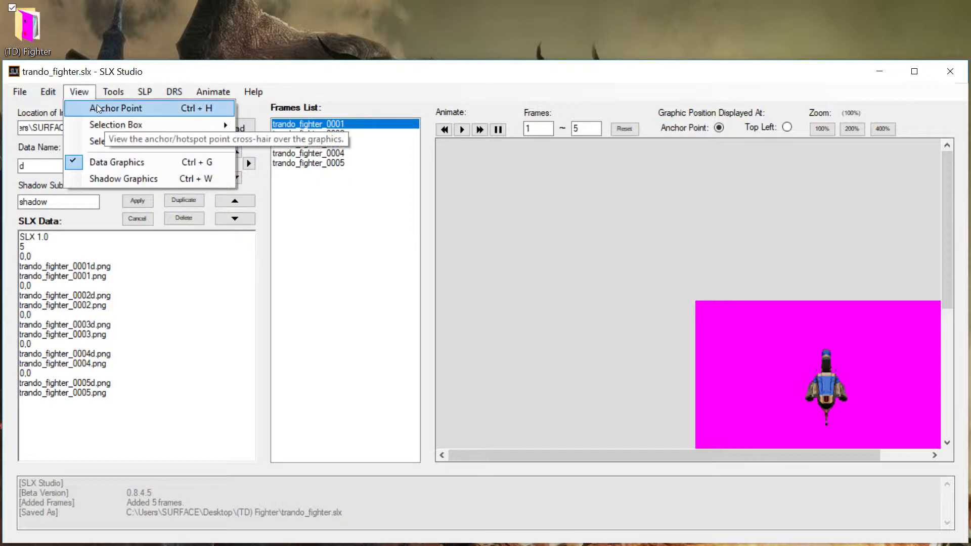
pyautogui.click(111, 107)
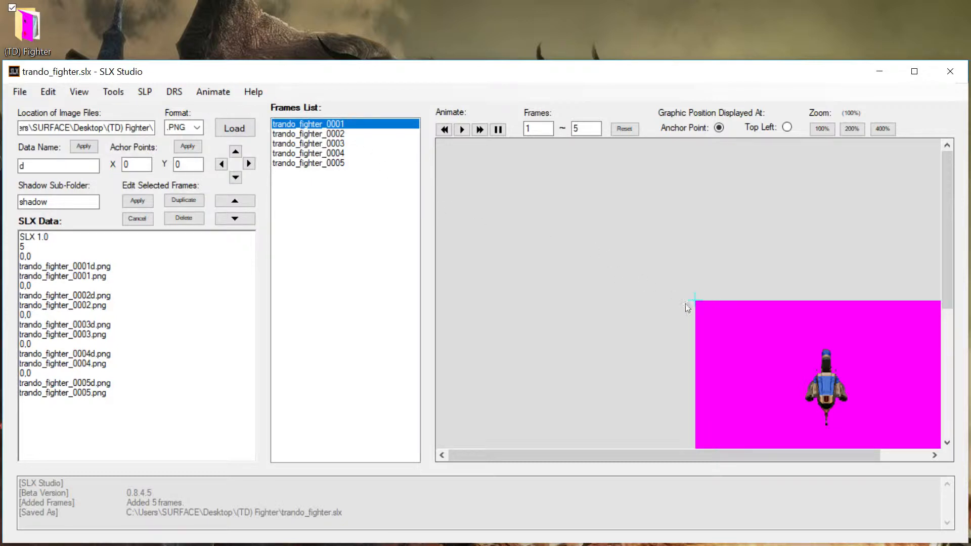
# - Place the anchor point on the red shadow's centre at X 176, Y 268 and apply it to all five frames
pyautogui.scroll(-5, 814, 307)
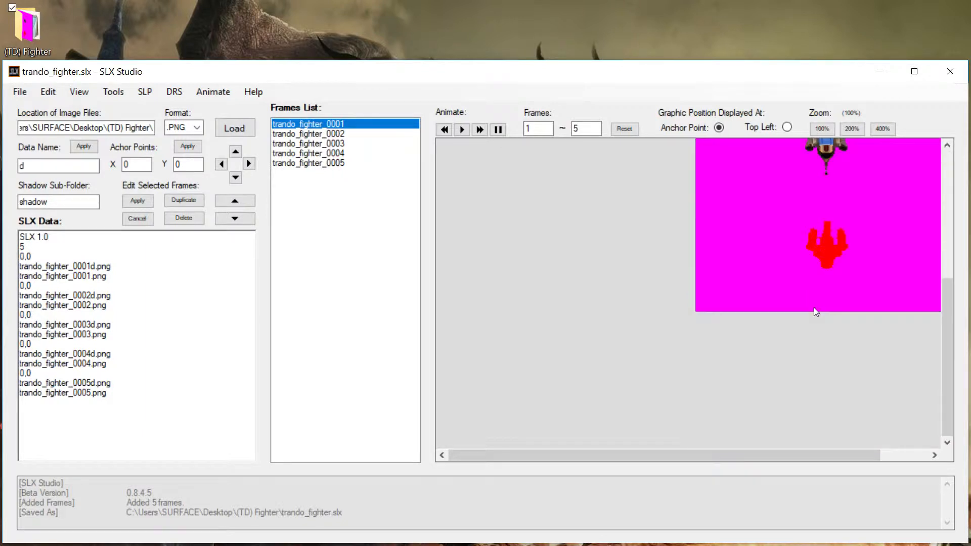
pyautogui.scroll(3, 814, 307)
pyautogui.moveTo(779, 453); pyautogui.dragTo(836, 457)
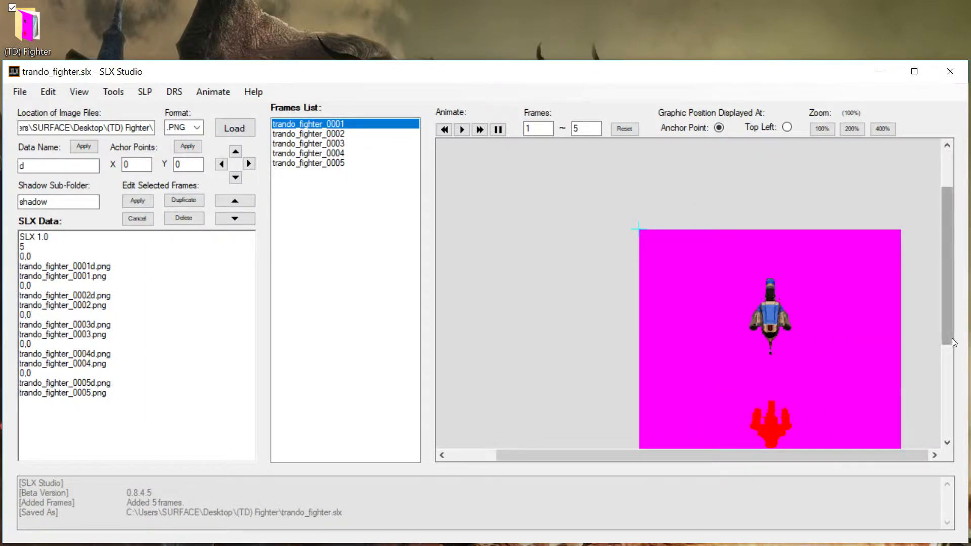
pyautogui.scroll(-1, 947, 338)
pyautogui.moveTo(947, 338); pyautogui.dragTo(947, 346)
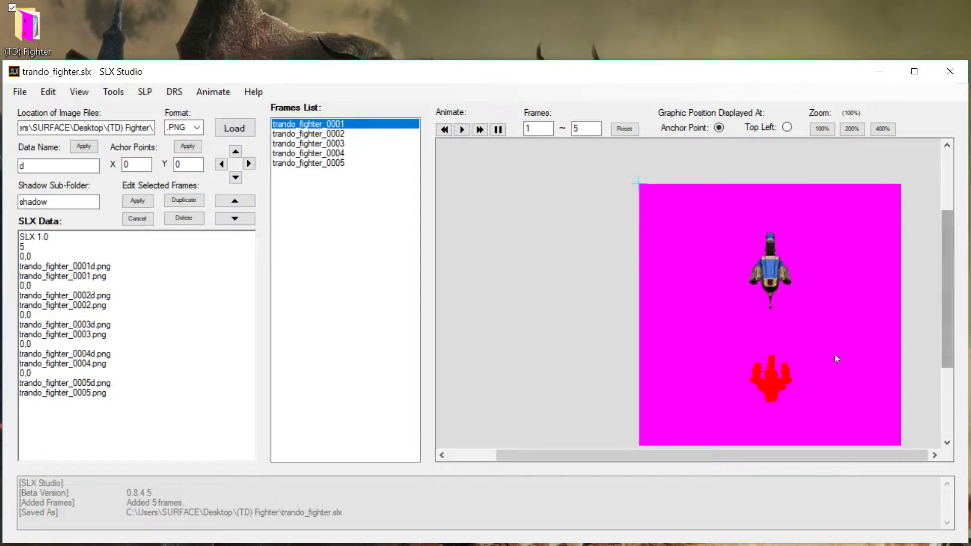
pyautogui.click(770, 386)
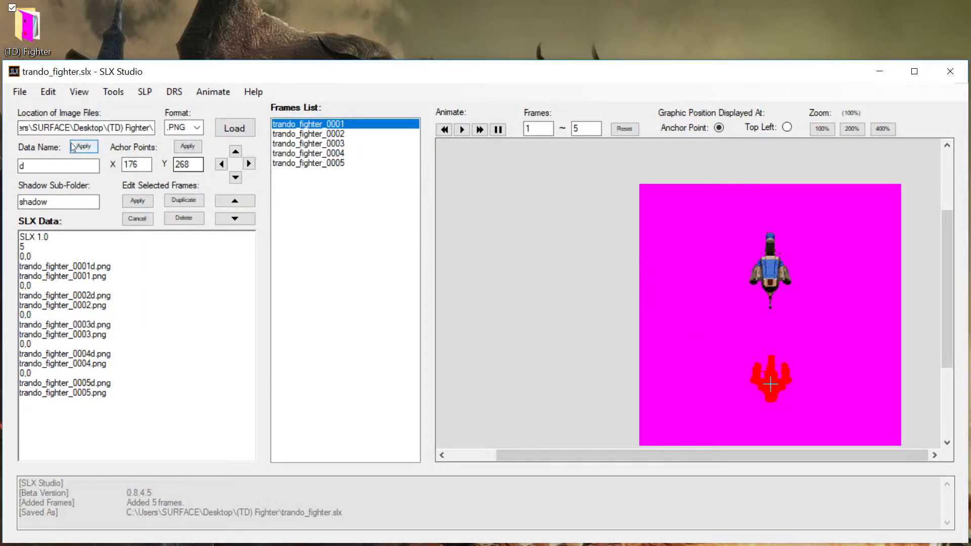
pyautogui.click(187, 146)
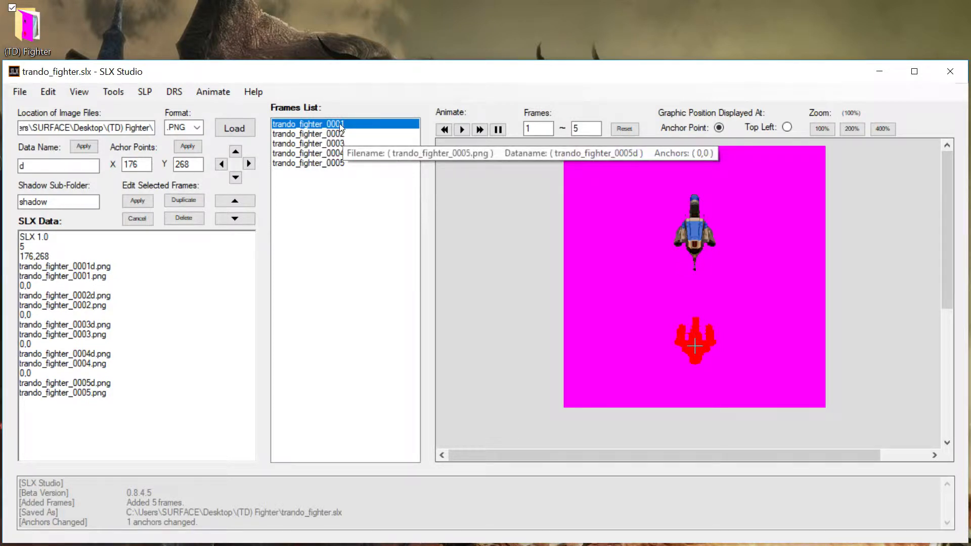
pyautogui.moveTo(340, 130); pyautogui.dragTo(347, 171)
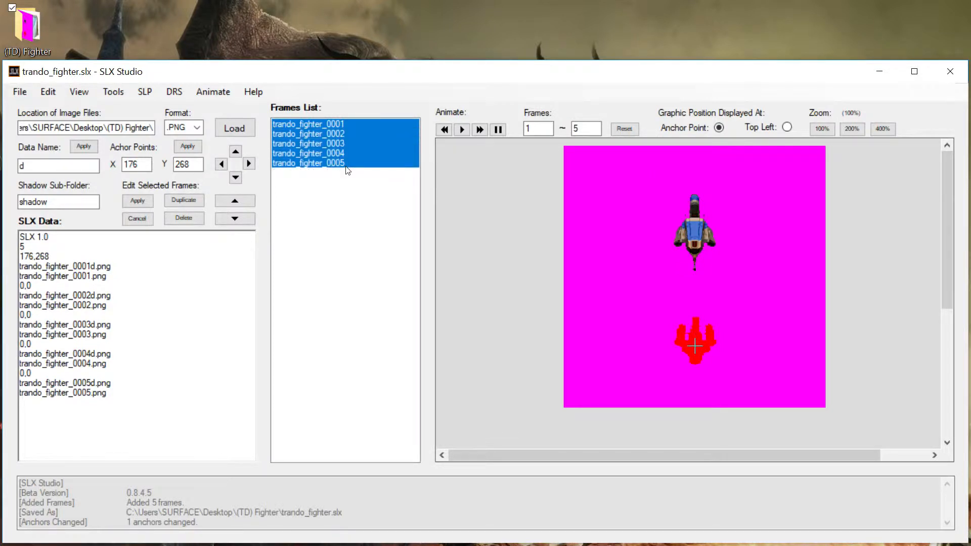
pyautogui.click(188, 148)
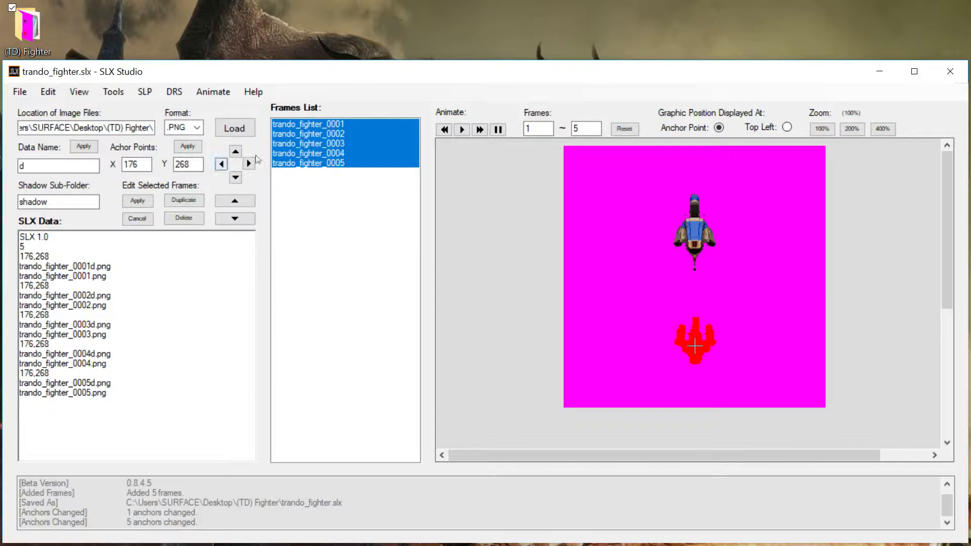
# - Play the frame animation and step through the frames to check the anchor position against each red shadow
pyautogui.click(343, 124)
pyautogui.click(462, 130)
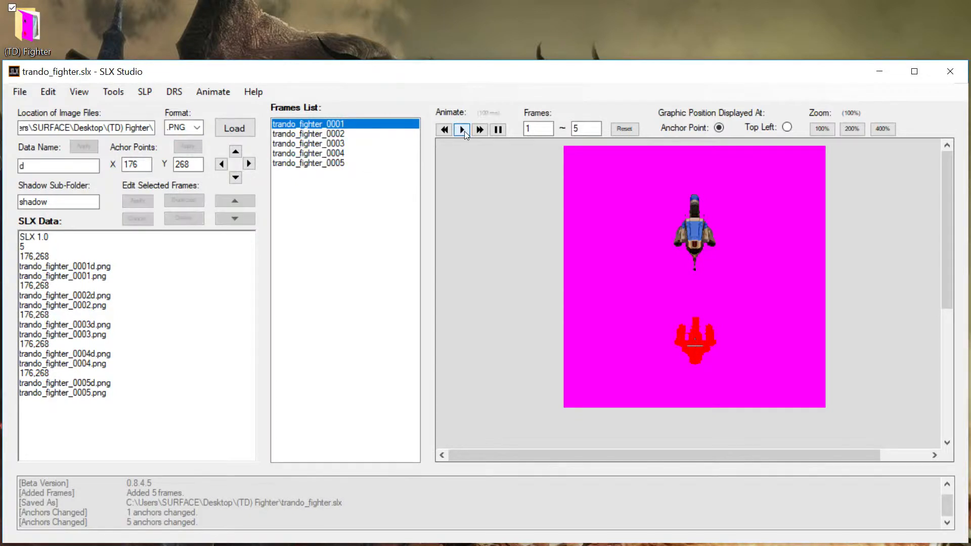
pyautogui.click(499, 130)
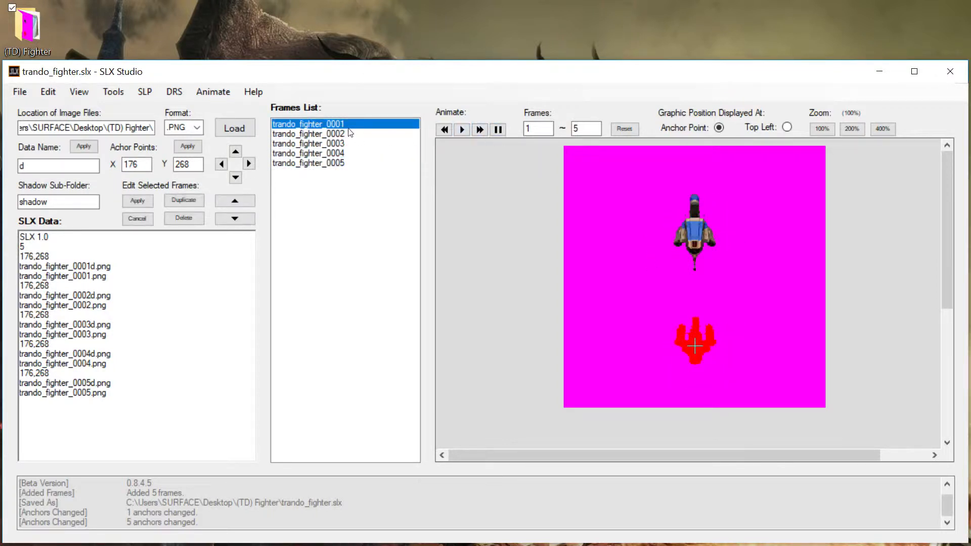
pyautogui.click(348, 132)
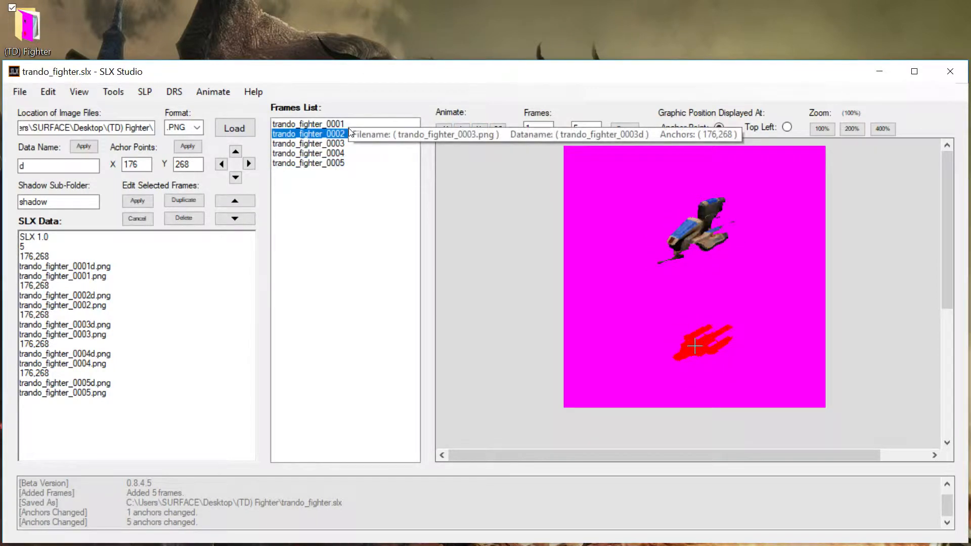
pyautogui.press('Down')
pyautogui.press('Down')
pyautogui.press('Down')
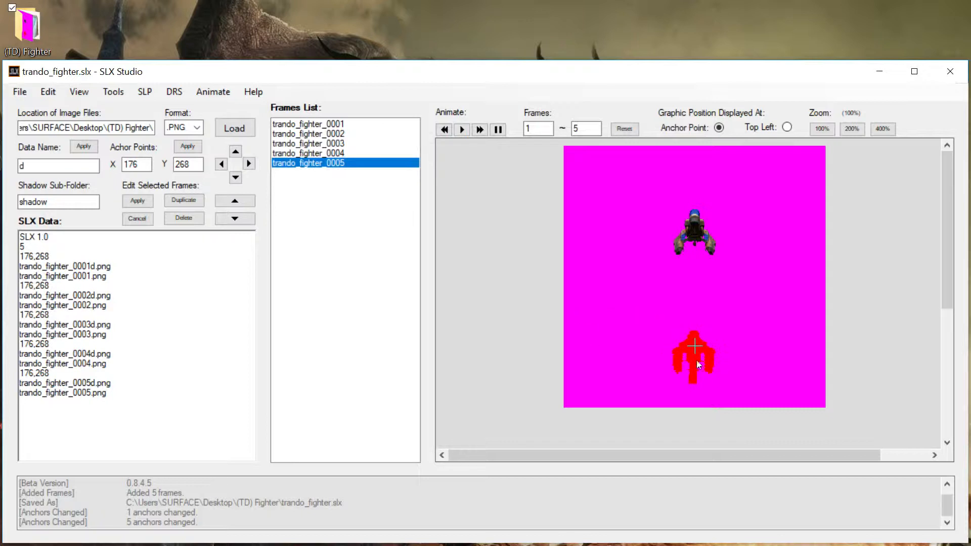
pyautogui.click(307, 125)
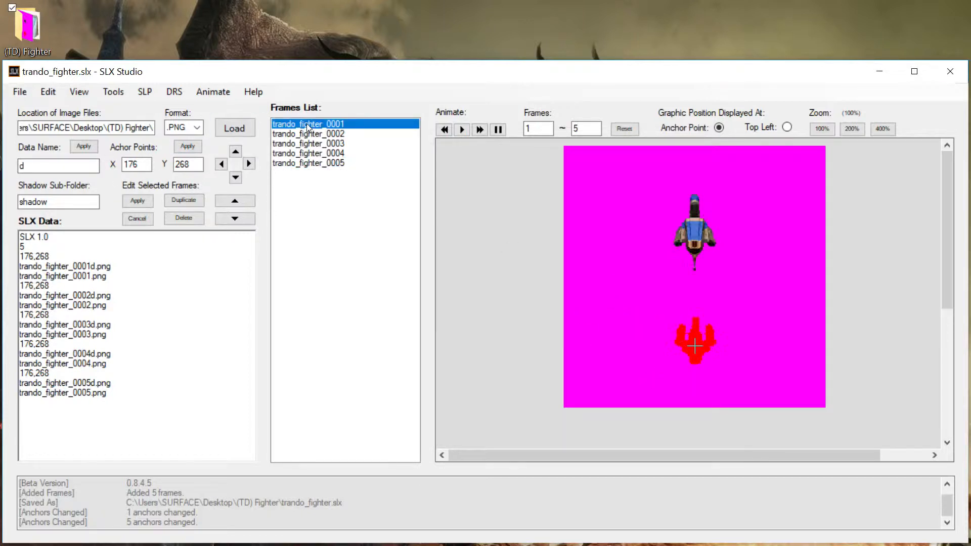
# - Display the Medium selection ring around the anchor point
pyautogui.click(79, 91)
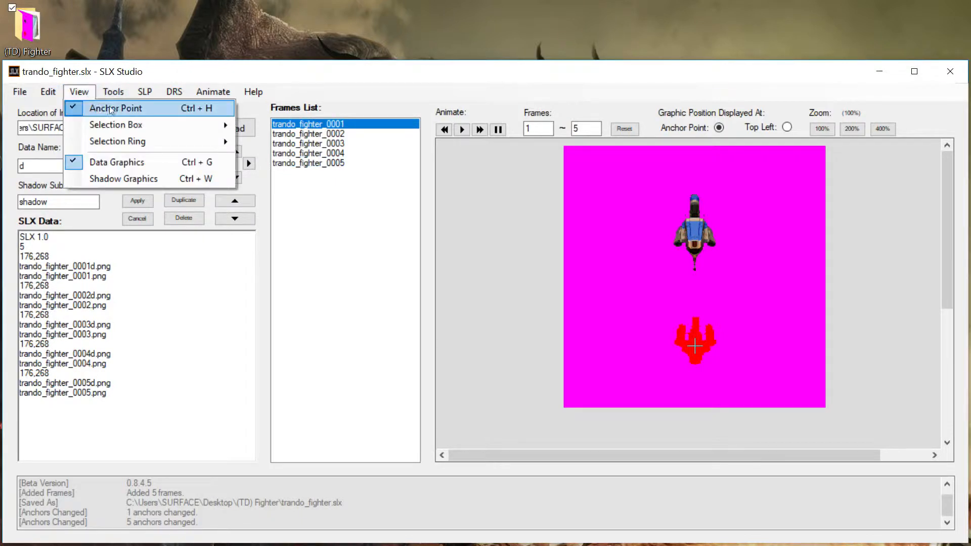
pyautogui.moveTo(127, 147)
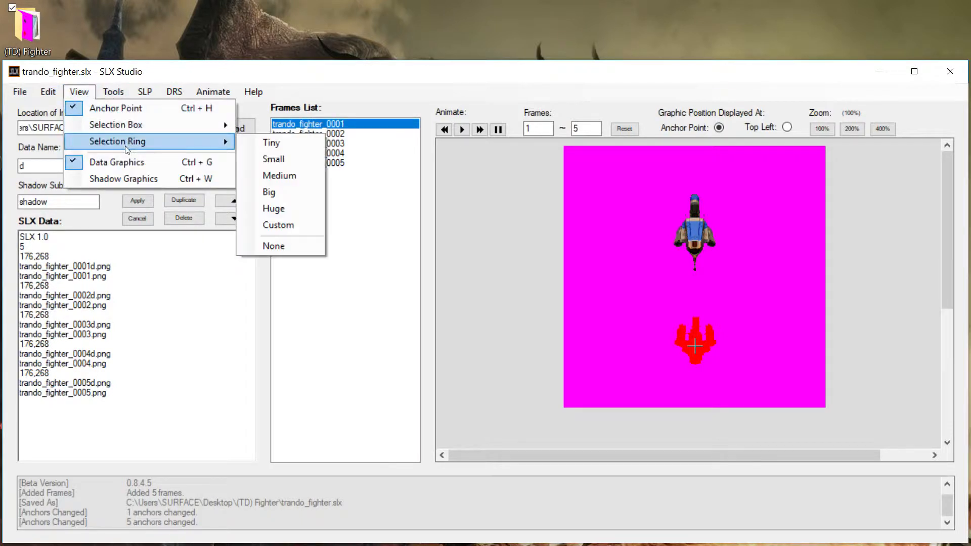
pyautogui.click(288, 174)
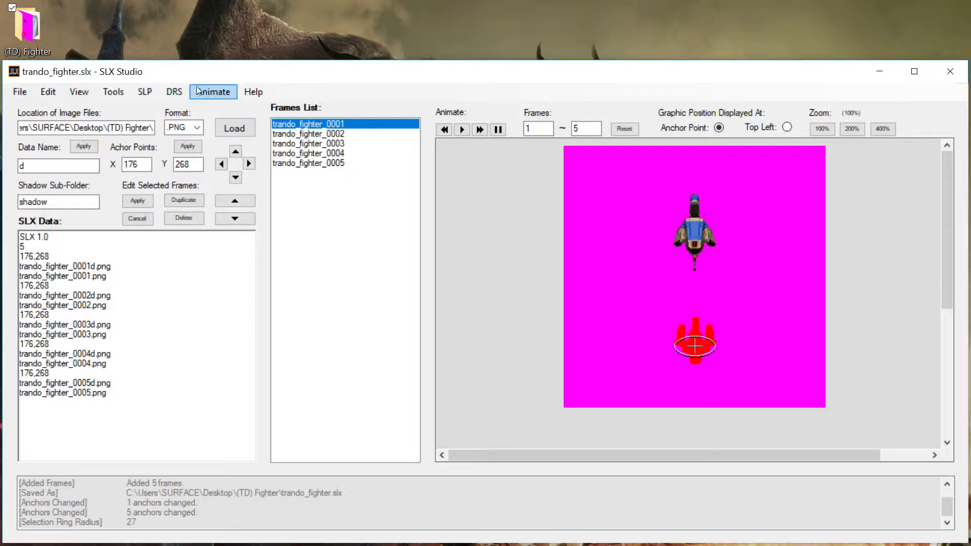
pyautogui.moveTo(309, 123); pyautogui.dragTo(315, 180)
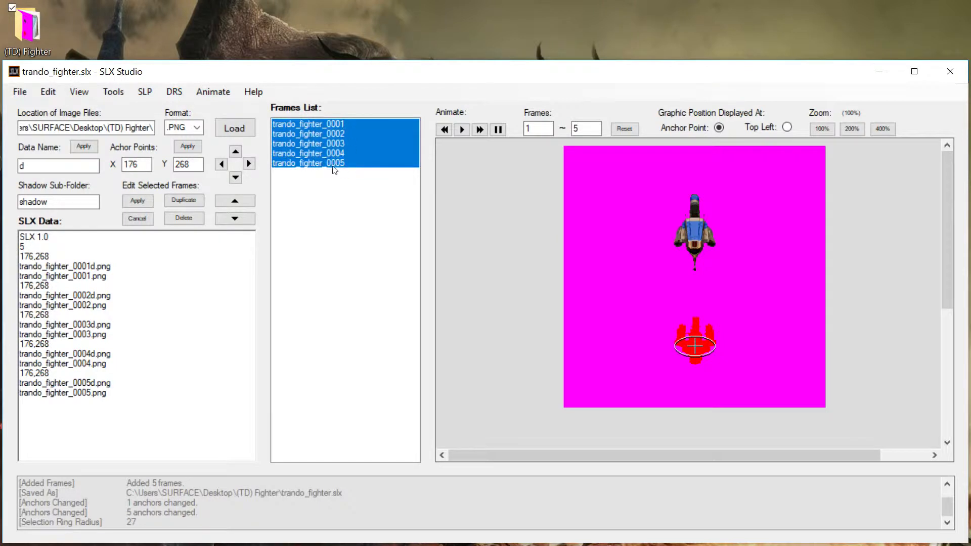
pyautogui.click(117, 93)
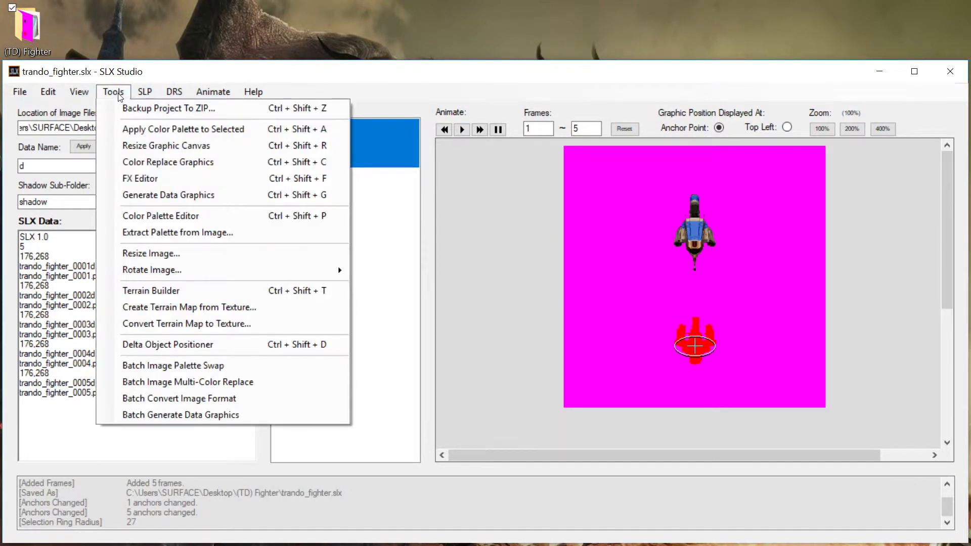
pyautogui.click(137, 75)
# - Apply the Standard_Graphics color palette to all five trando_fighter frames
pyautogui.click(323, 134)
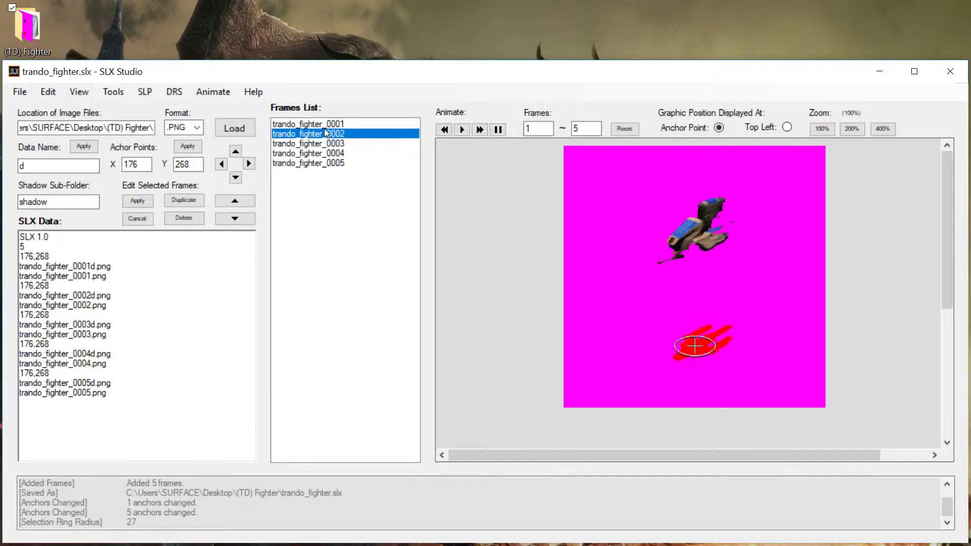
pyautogui.hotkey('ctrl', 'a')
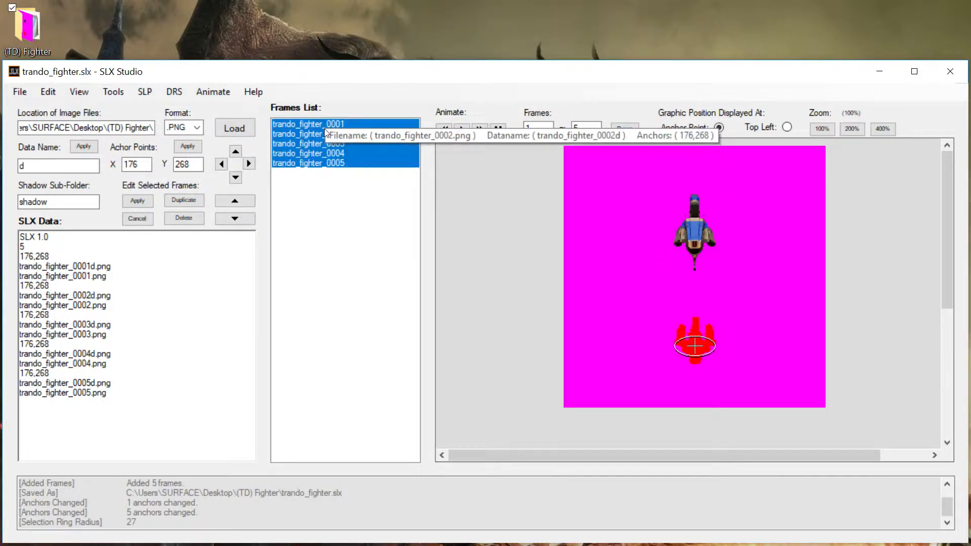
pyautogui.click(113, 93)
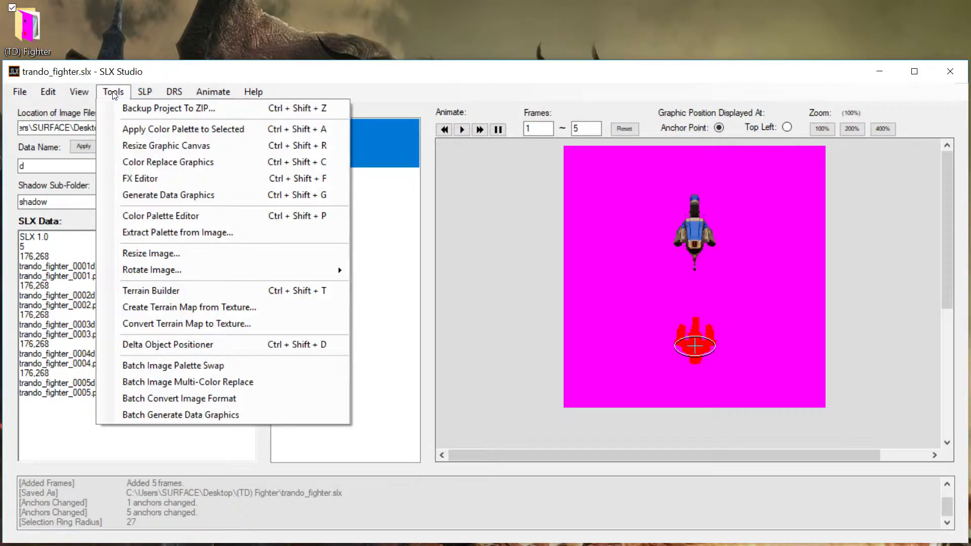
pyautogui.click(190, 134)
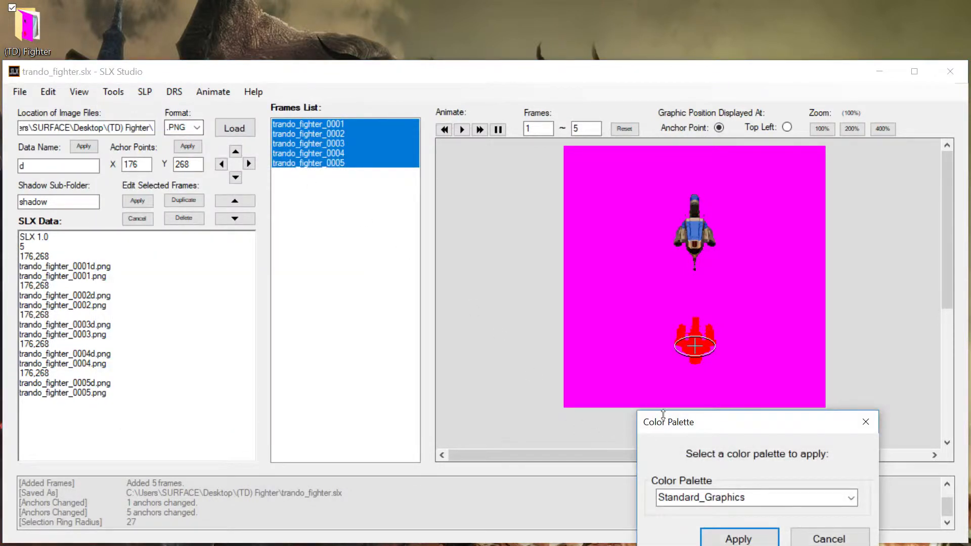
pyautogui.moveTo(670, 421); pyautogui.dragTo(337, 201)
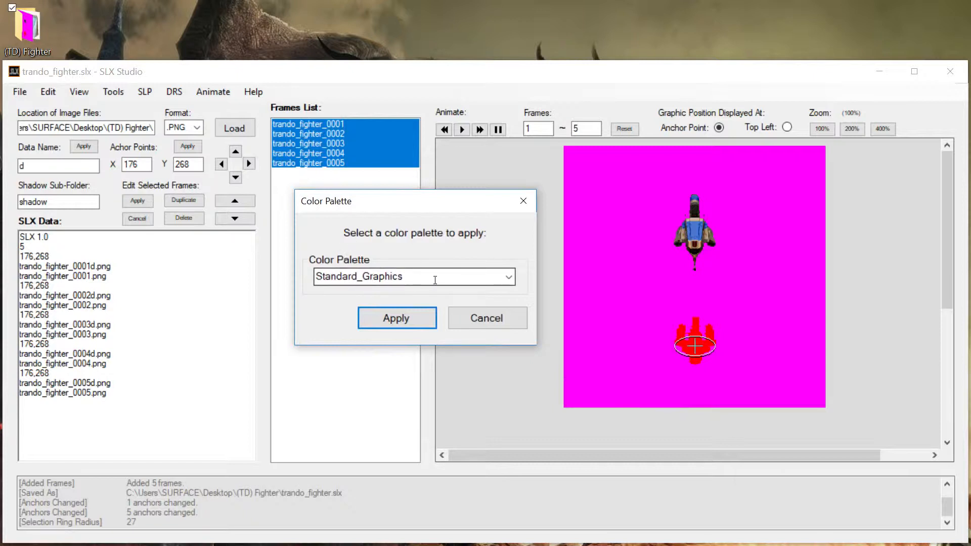
pyautogui.click(508, 277)
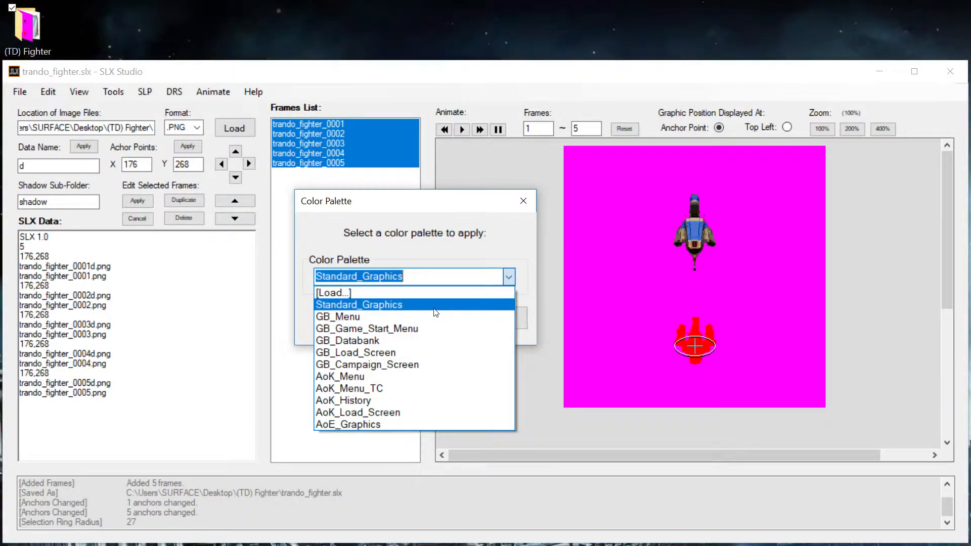
pyautogui.click(435, 305)
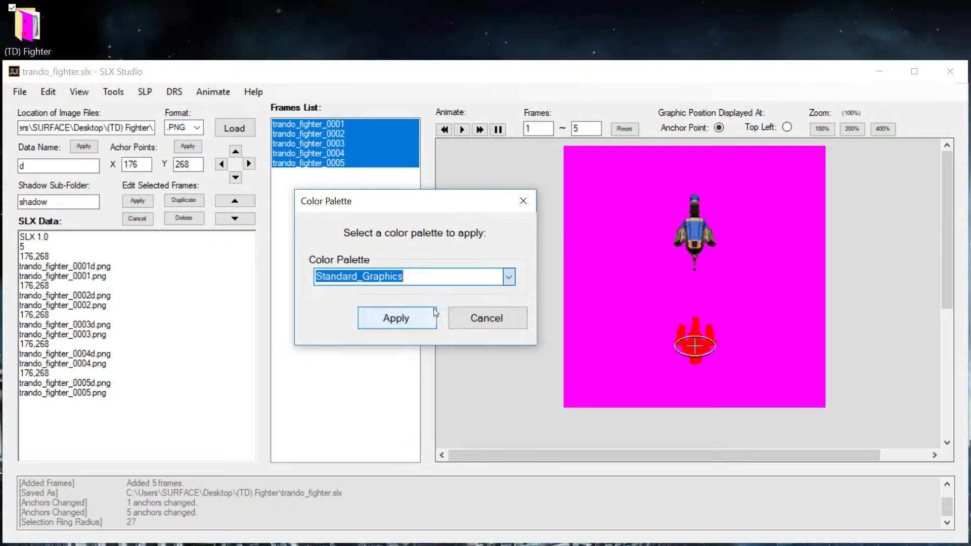
pyautogui.click(399, 319)
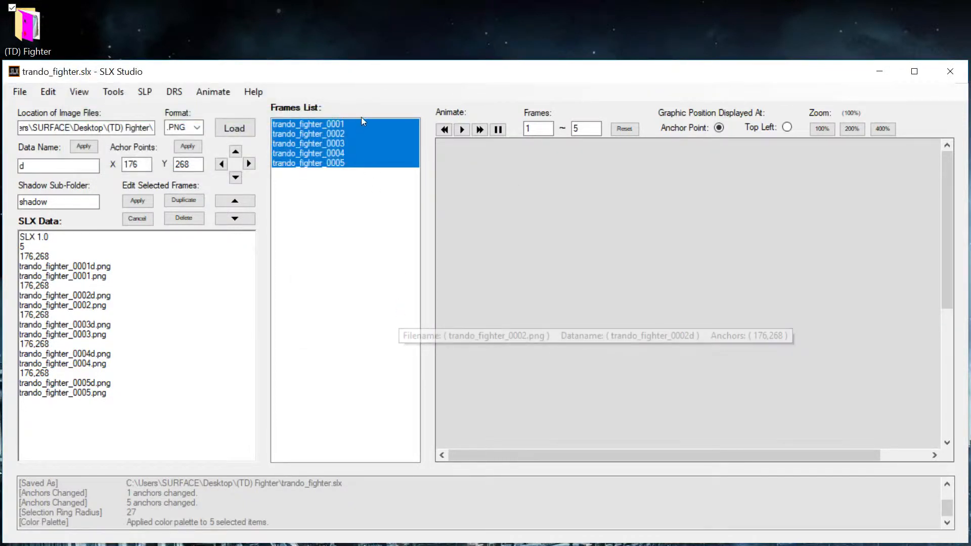
# - Look through frames 0001, 0002 and 0004 with the palette applied, and turn off the selection ring
pyautogui.click(356, 125)
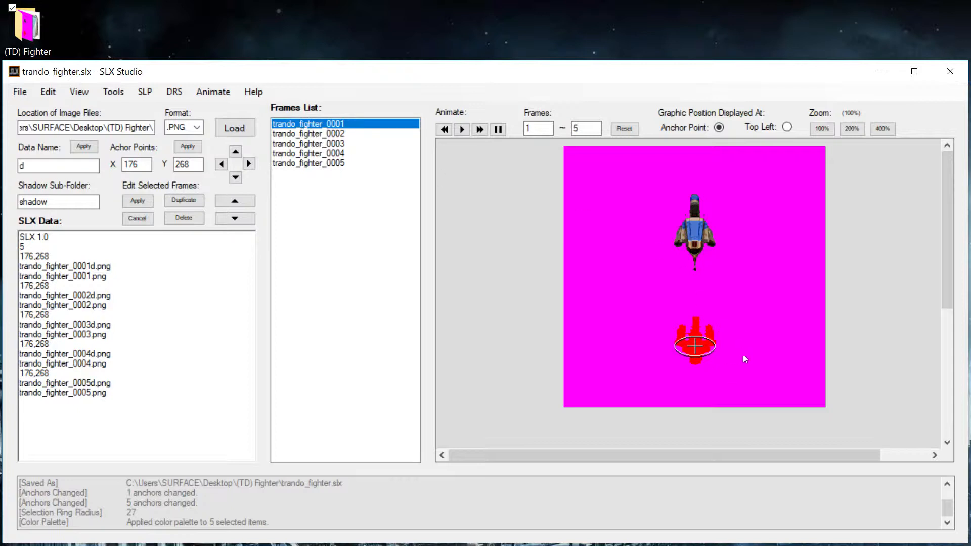
pyautogui.click(342, 134)
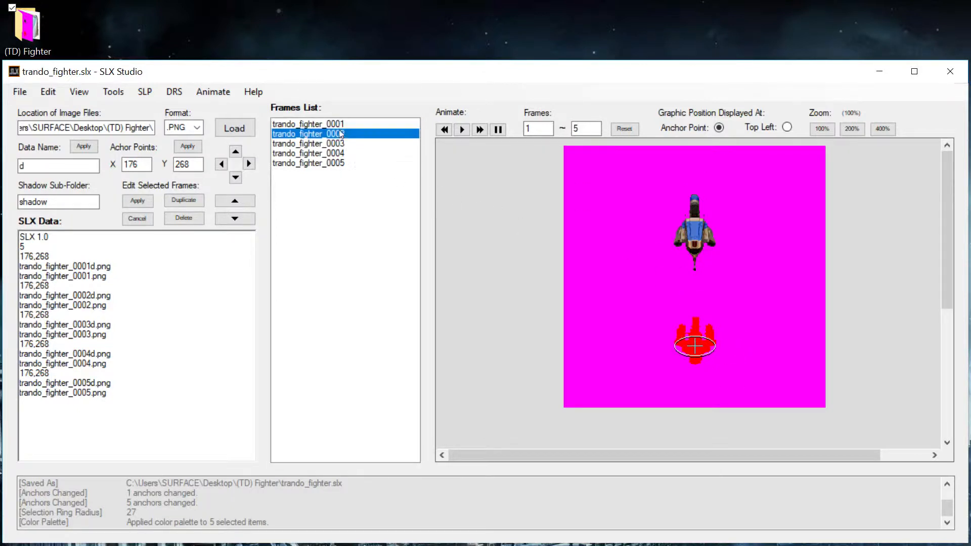
pyautogui.click(342, 154)
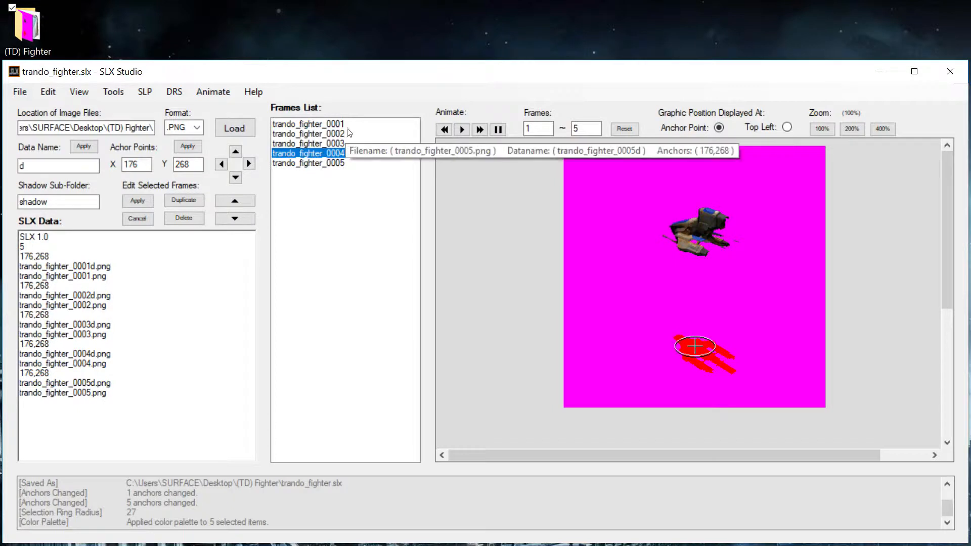
pyautogui.click(344, 125)
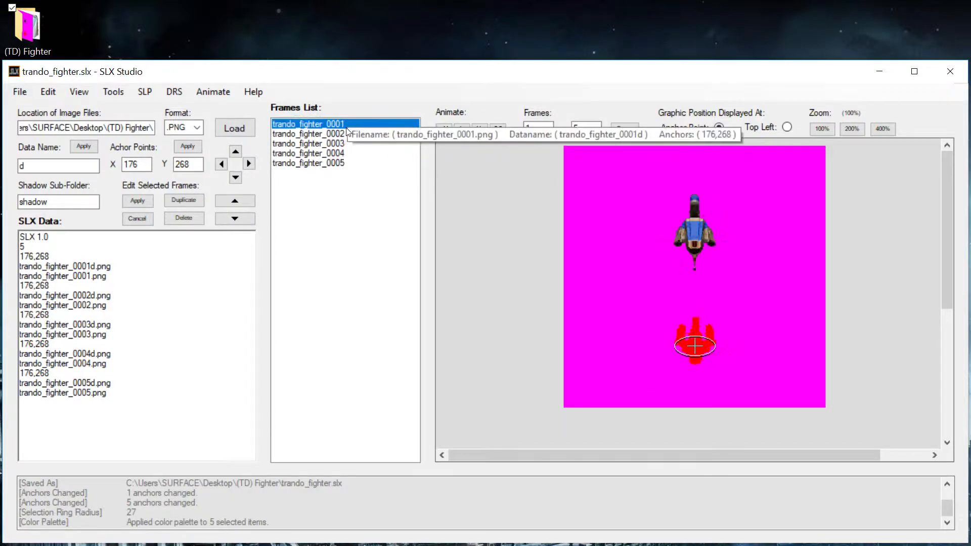
pyautogui.click(76, 92)
pyautogui.moveTo(108, 141)
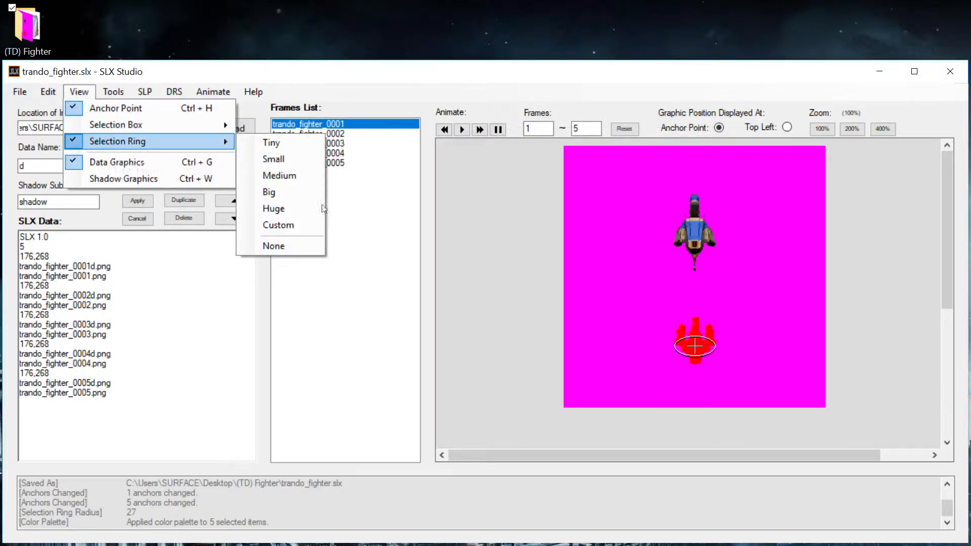
pyautogui.click(295, 246)
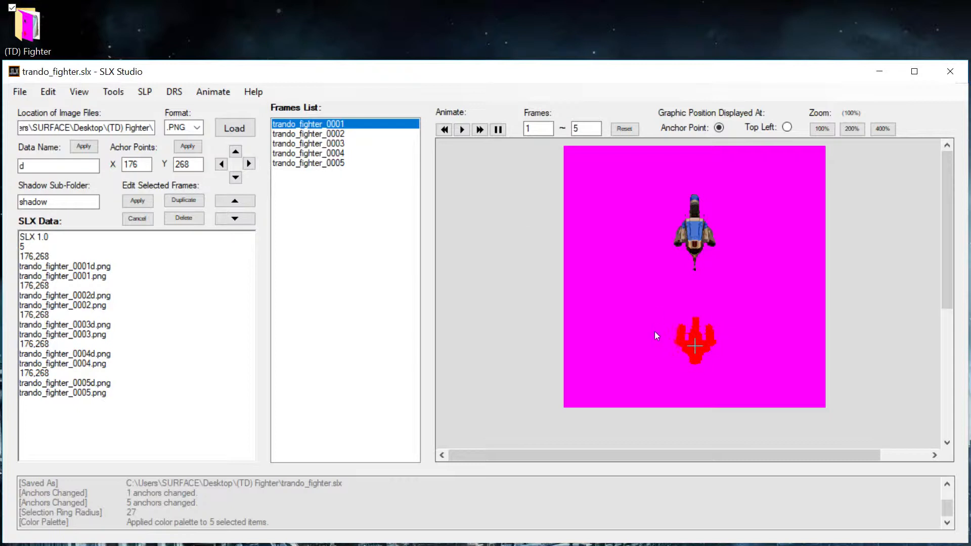
# - Examine the red shadow's edges in frames 0001 and 0002 at 400% zoom for off-color pixels
pyautogui.click(887, 131)
pyautogui.scroll(-5, 811, 227)
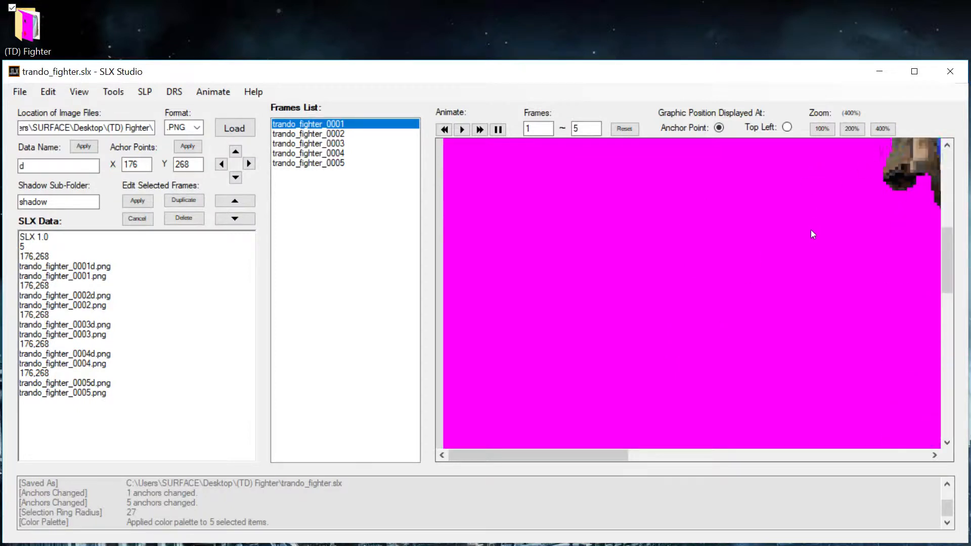
pyautogui.moveTo(584, 449); pyautogui.dragTo(684, 461)
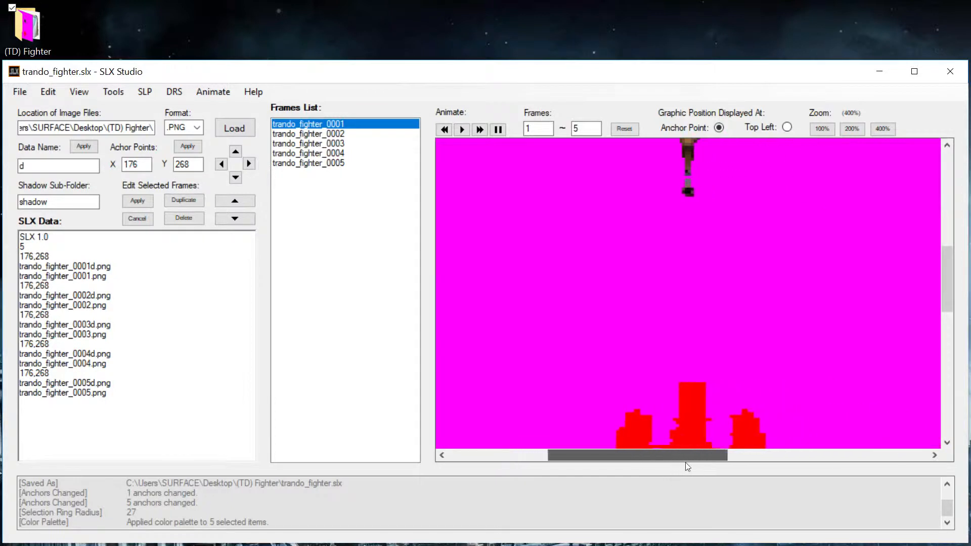
pyautogui.scroll(-5, 676, 398)
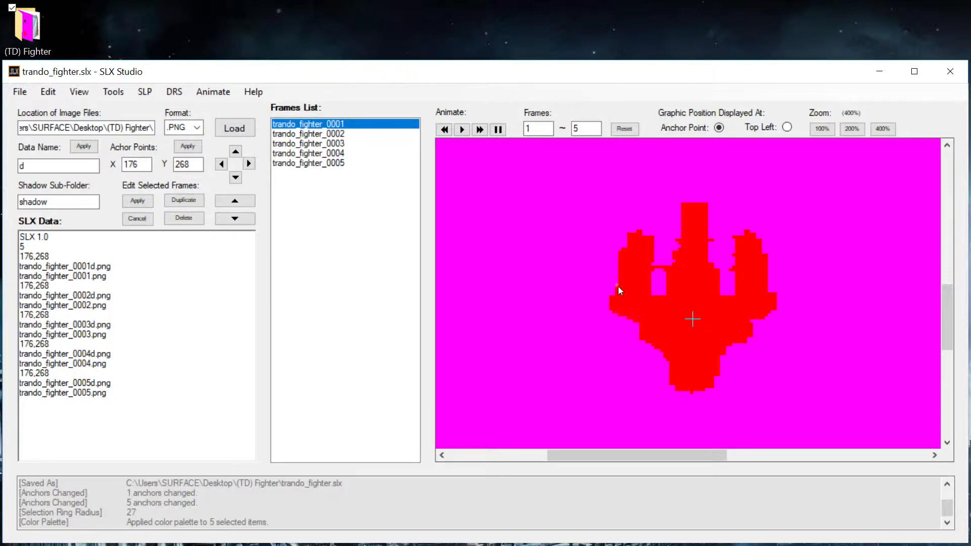
pyautogui.click(354, 135)
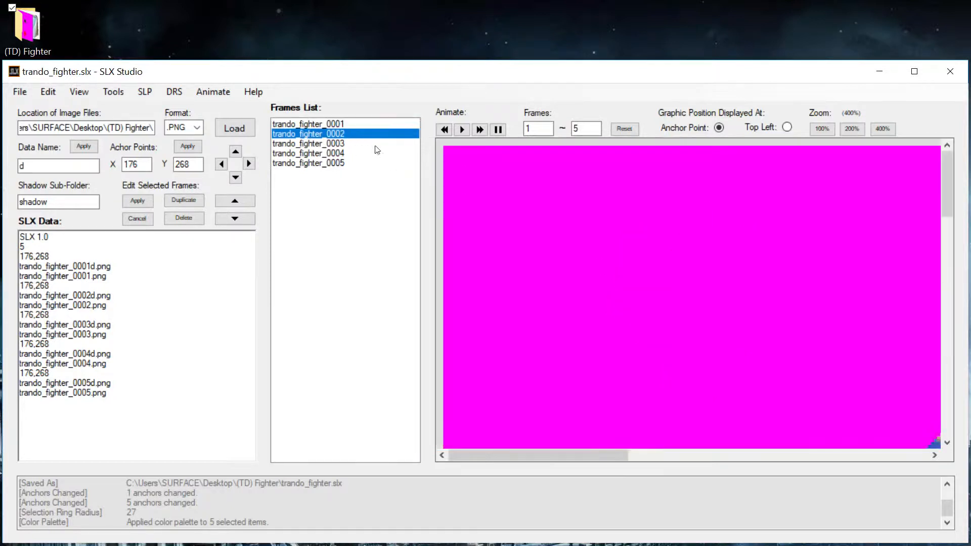
pyautogui.scroll(-5, 759, 286)
pyautogui.moveTo(591, 454); pyautogui.dragTo(713, 461)
pyautogui.scroll(-3, 682, 412)
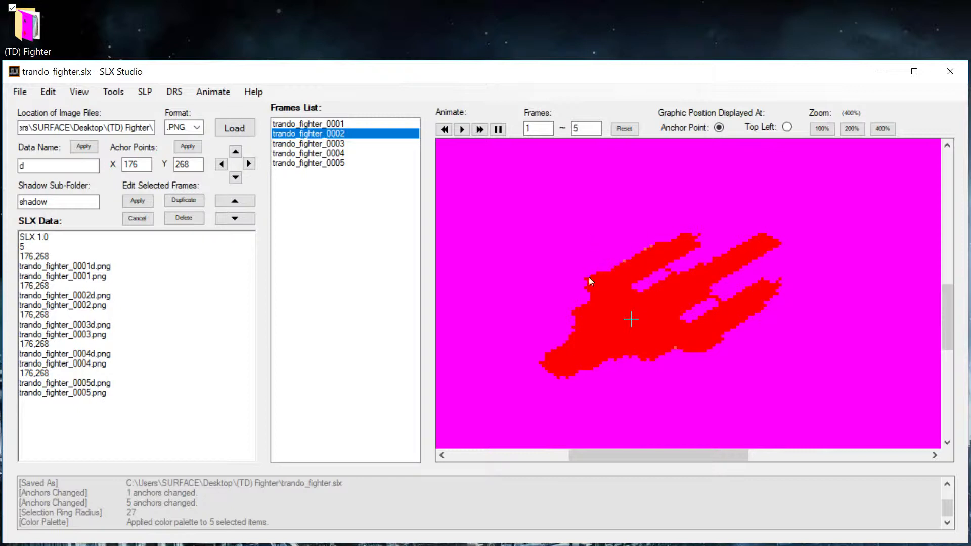
# - Examine the red shadow's edges in frames 0003 and 0004 at 400% zoom
pyautogui.click(334, 144)
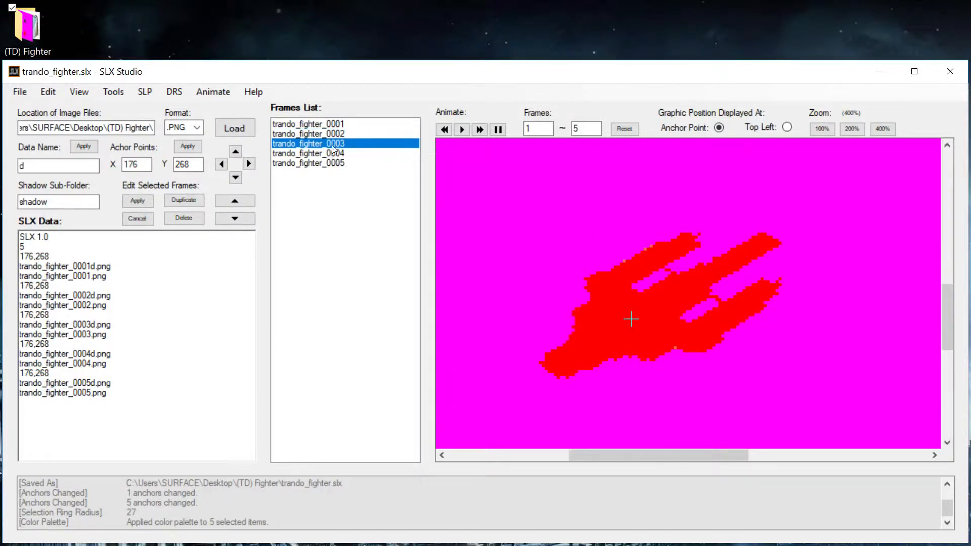
pyautogui.scroll(-3, 739, 393)
pyautogui.moveTo(618, 450); pyautogui.dragTo(802, 450)
pyautogui.scroll(-3, 714, 376)
pyautogui.scroll(2, 714, 376)
pyautogui.moveTo(702, 450); pyautogui.dragTo(640, 449)
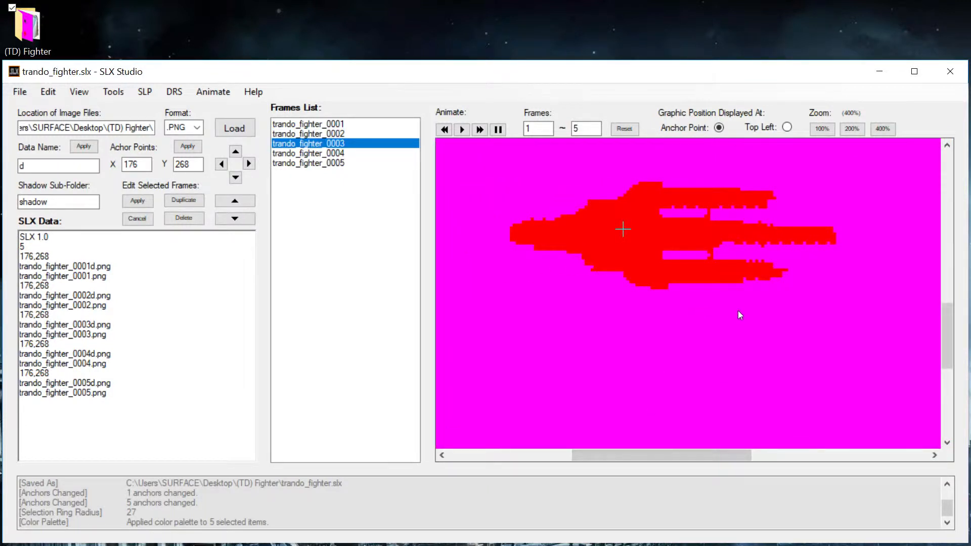
pyautogui.click(334, 153)
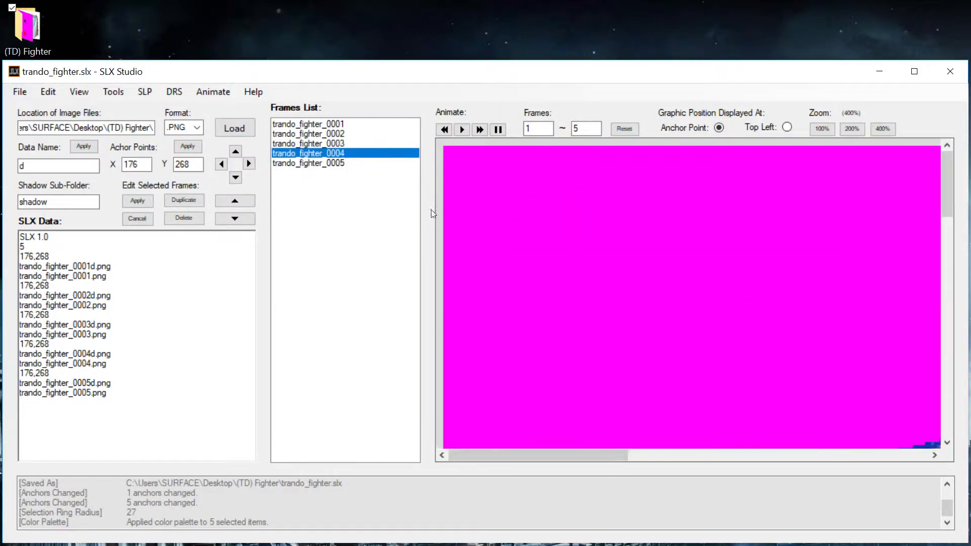
pyautogui.scroll(-2, 633, 365)
pyautogui.moveTo(611, 453); pyautogui.dragTo(741, 460)
pyautogui.scroll(-1, 693, 349)
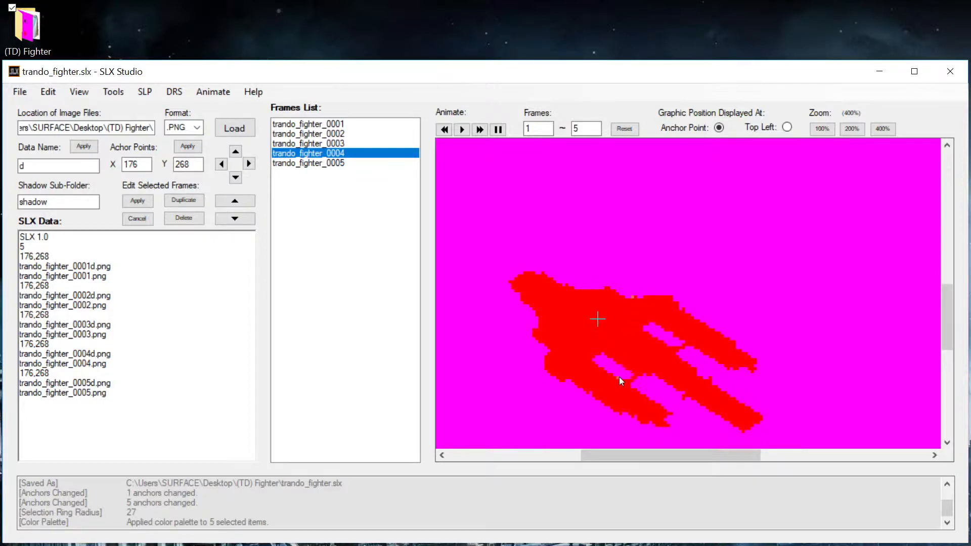
# - Examine the red shadow in frame 0005, then return to frame 0001 at 100% zoom
pyautogui.click(321, 163)
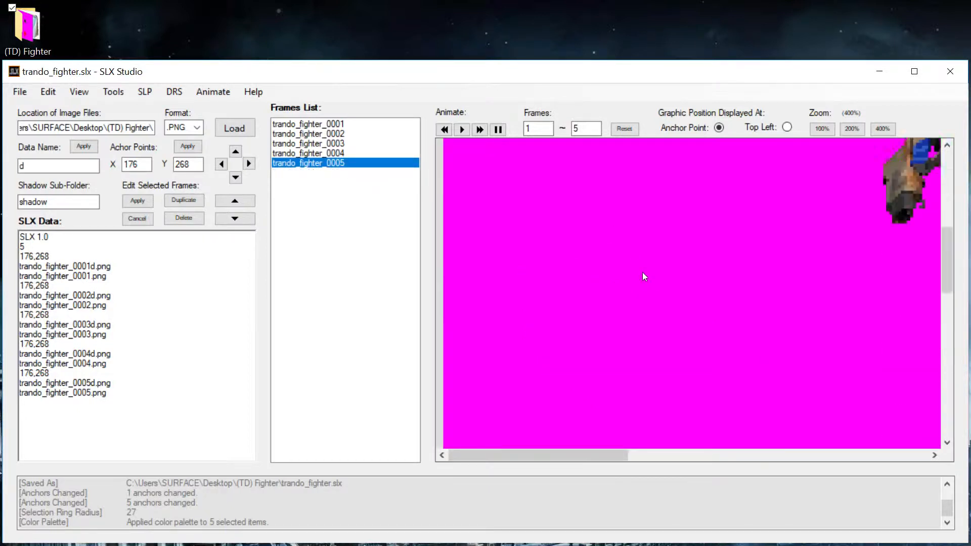
pyautogui.scroll(-2, 651, 307)
pyautogui.moveTo(568, 454); pyautogui.dragTo(674, 463)
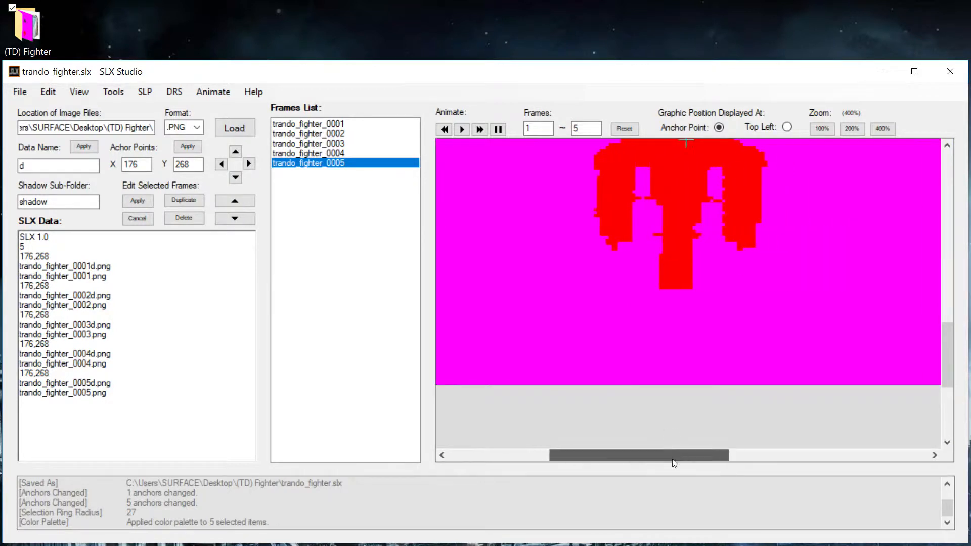
pyautogui.scroll(2, 639, 291)
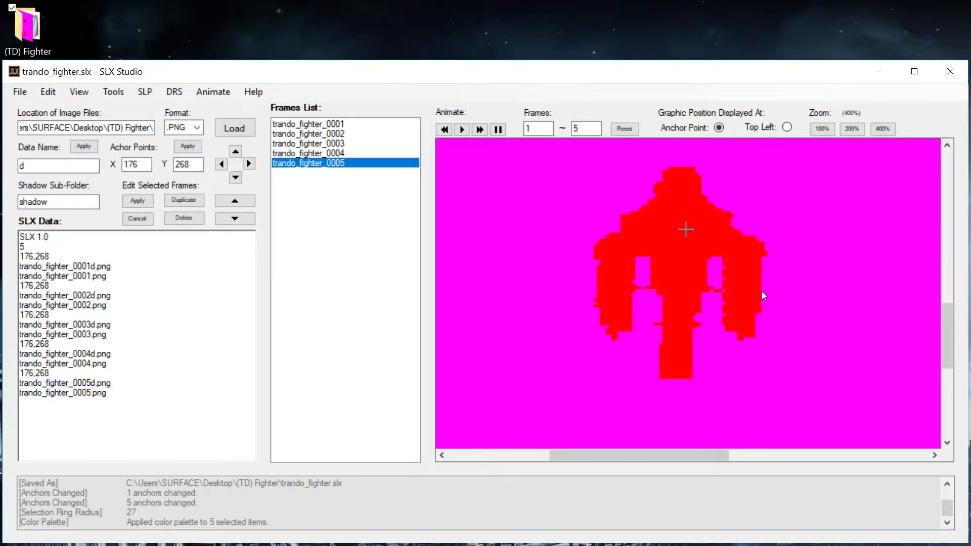
pyautogui.click(823, 129)
pyautogui.click(372, 125)
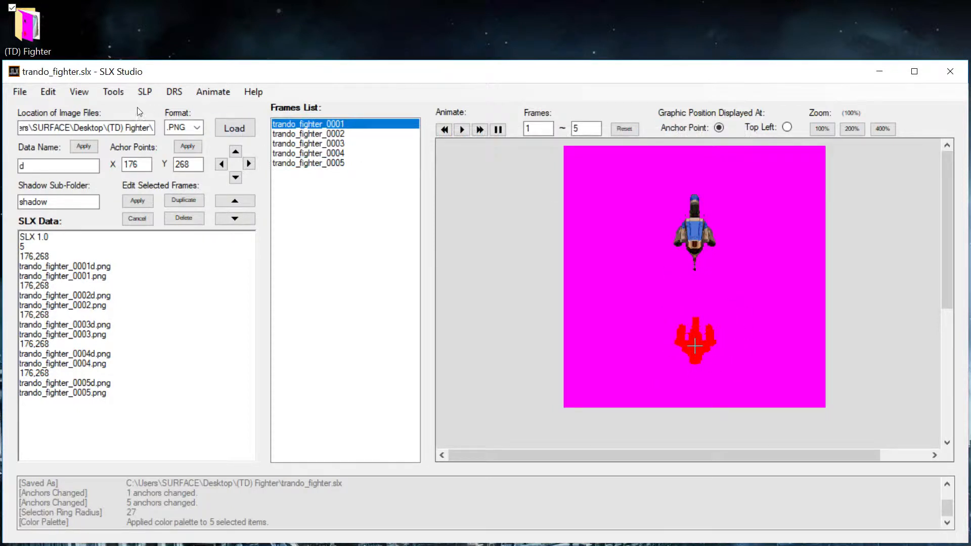
# - Open Color Replace Graphics for frame 0001, switching Replace Color 1 off and Replace Color 3 on
pyautogui.click(116, 93)
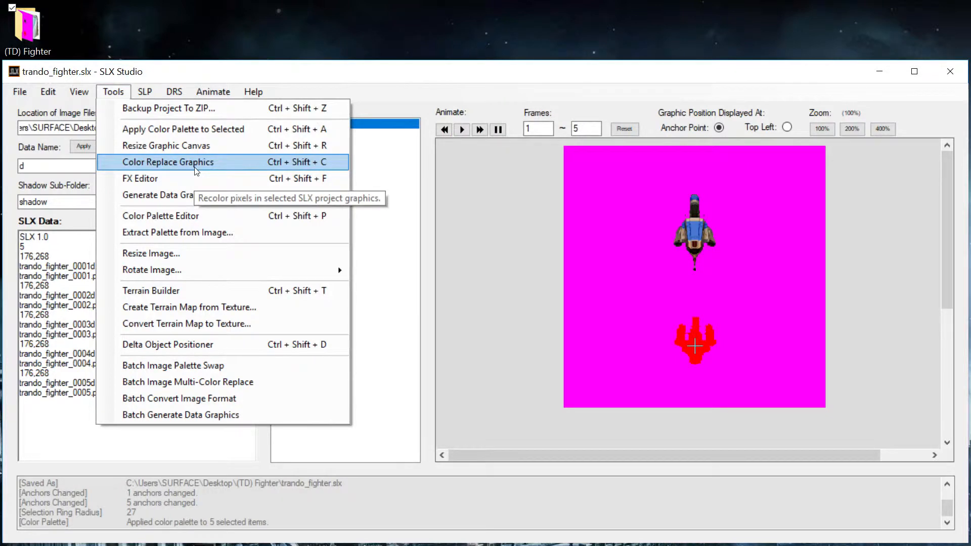
pyautogui.click(196, 170)
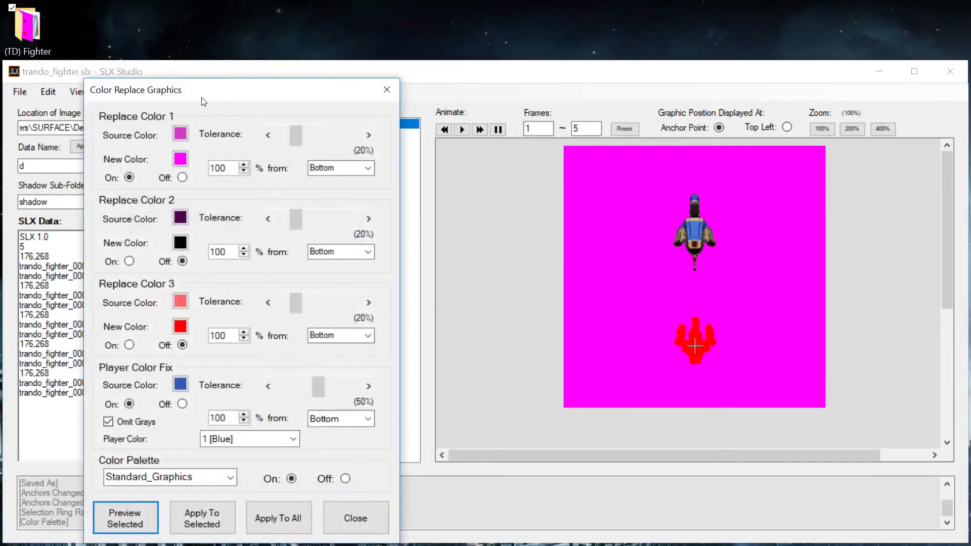
pyautogui.moveTo(205, 99); pyautogui.dragTo(168, 71)
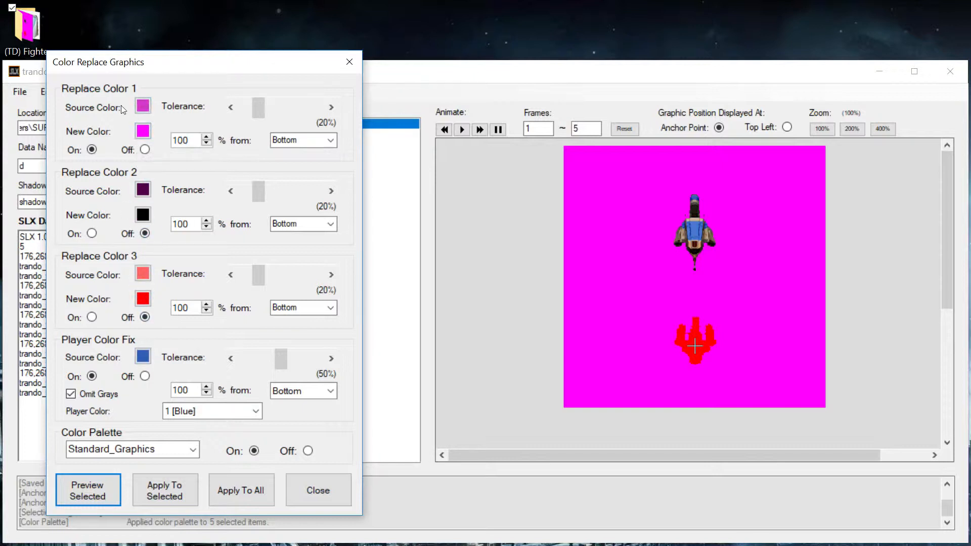
pyautogui.click(144, 149)
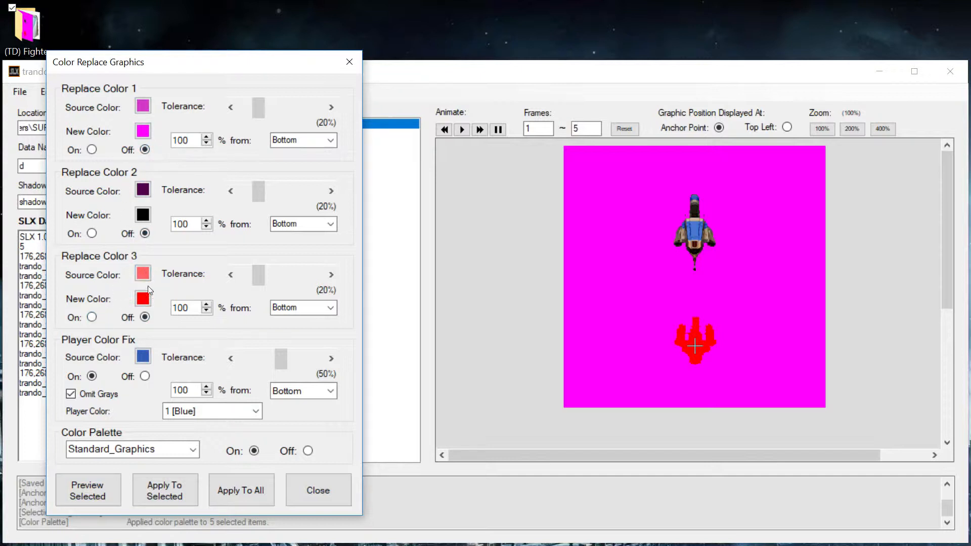
pyautogui.click(92, 317)
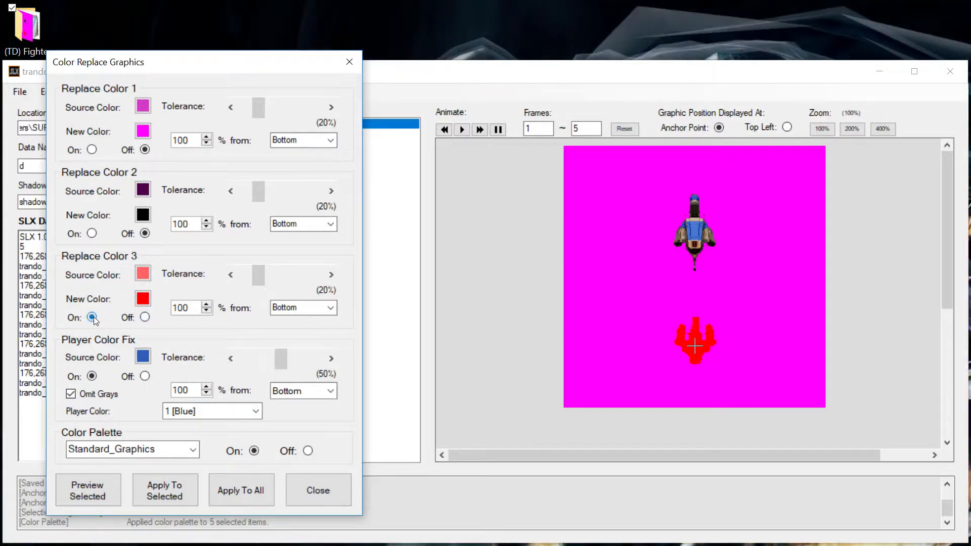
# - Inspect the custom color values of Replace Color 3's source color and accept the color
pyautogui.click(141, 271)
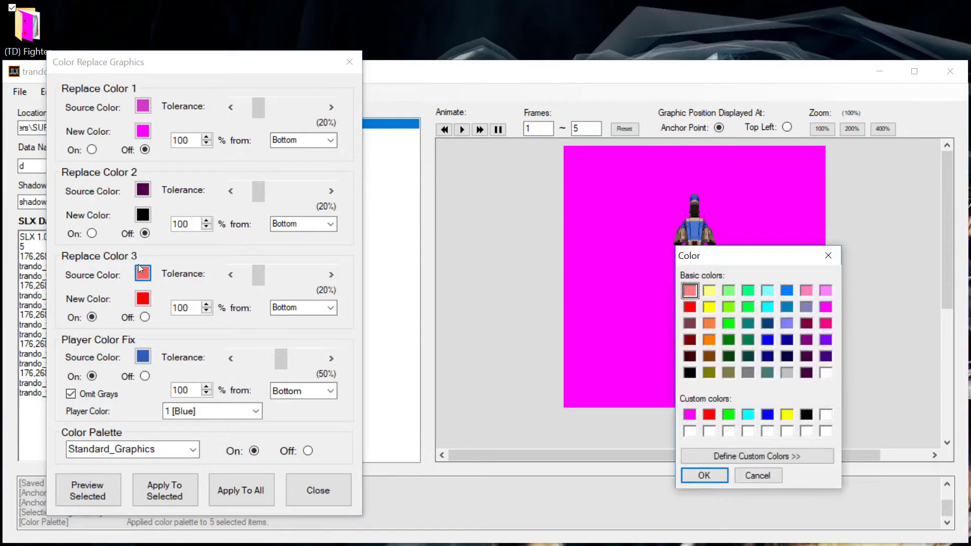
pyautogui.click(789, 456)
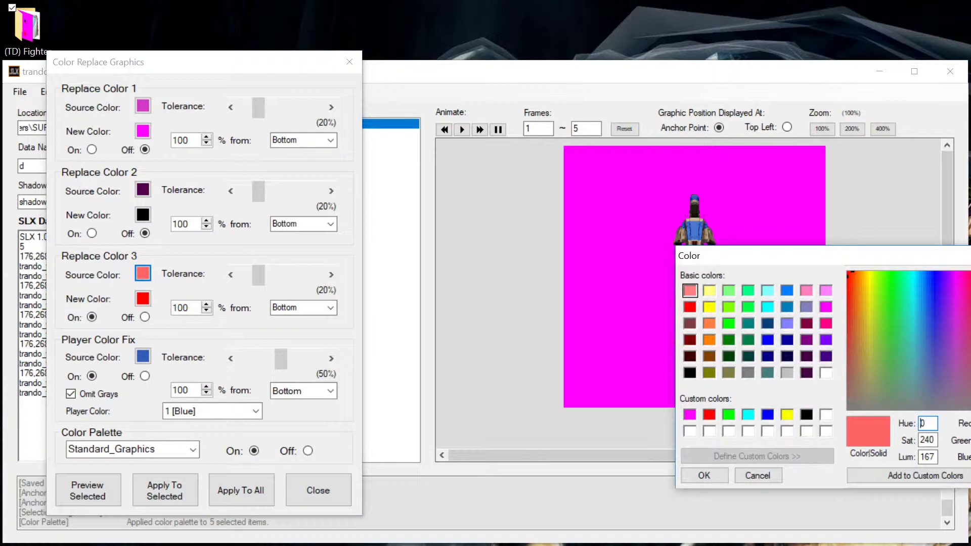
pyautogui.click(704, 475)
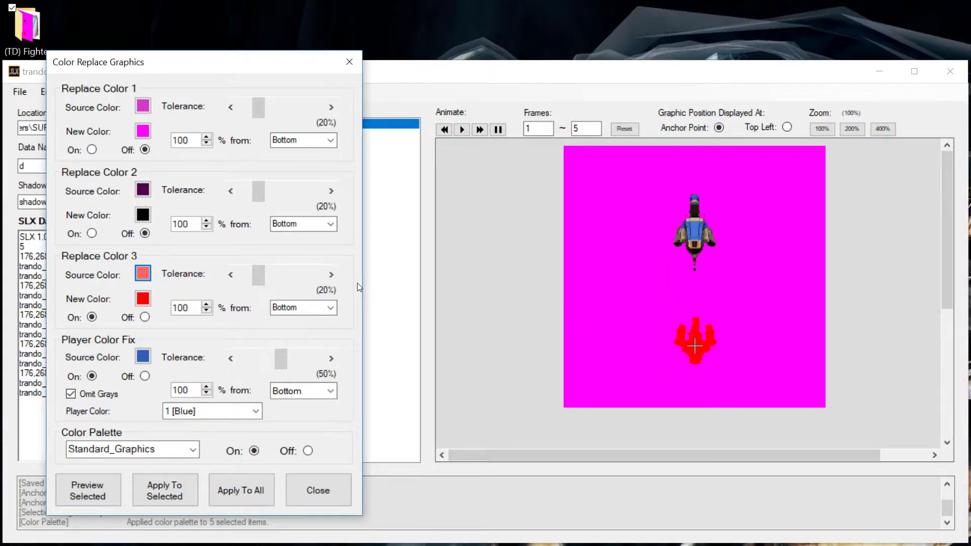
# - Set Replace Color 3's tolerance to 40% and limit its area to 45% from Bottom
pyautogui.click(280, 275)
pyautogui.click(283, 275)
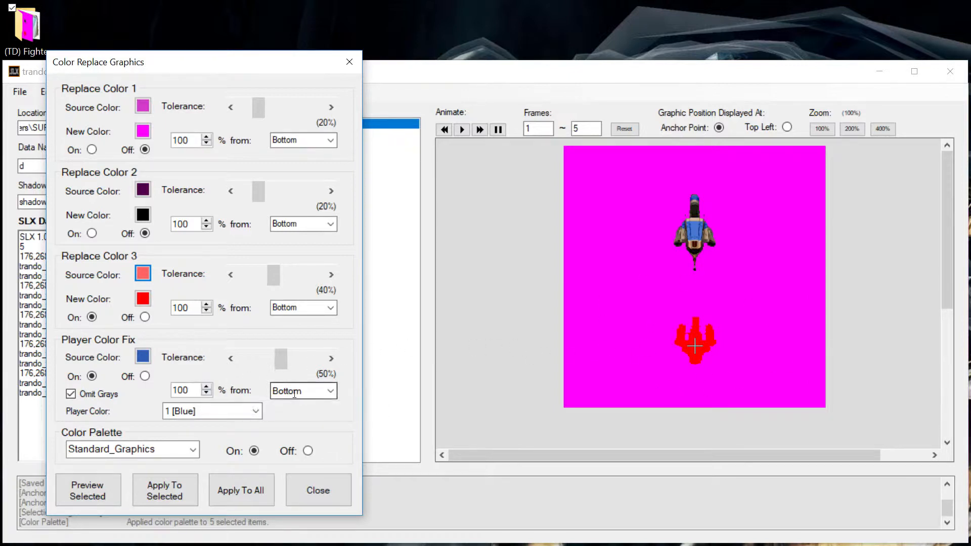
pyautogui.moveTo(191, 308); pyautogui.dragTo(168, 309)
pyautogui.write('45')
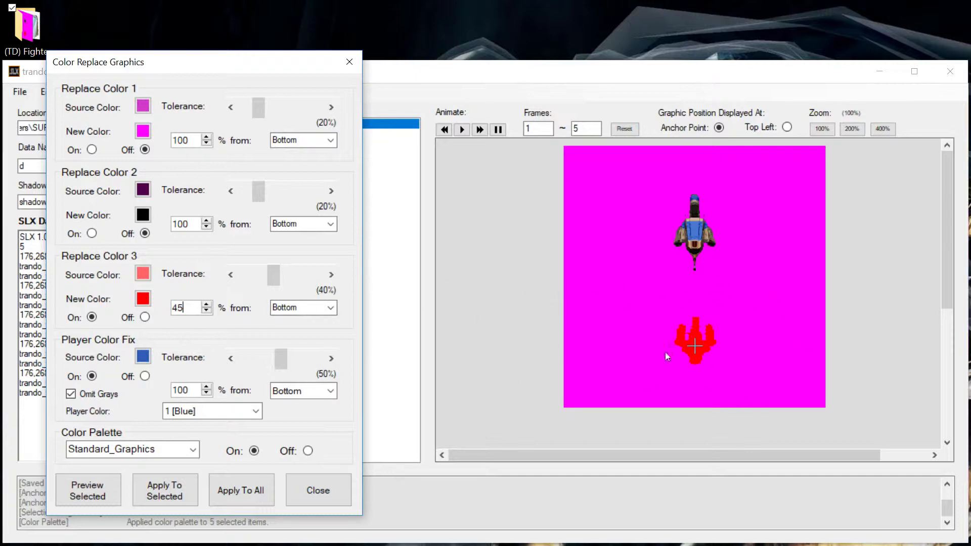
pyautogui.click(331, 308)
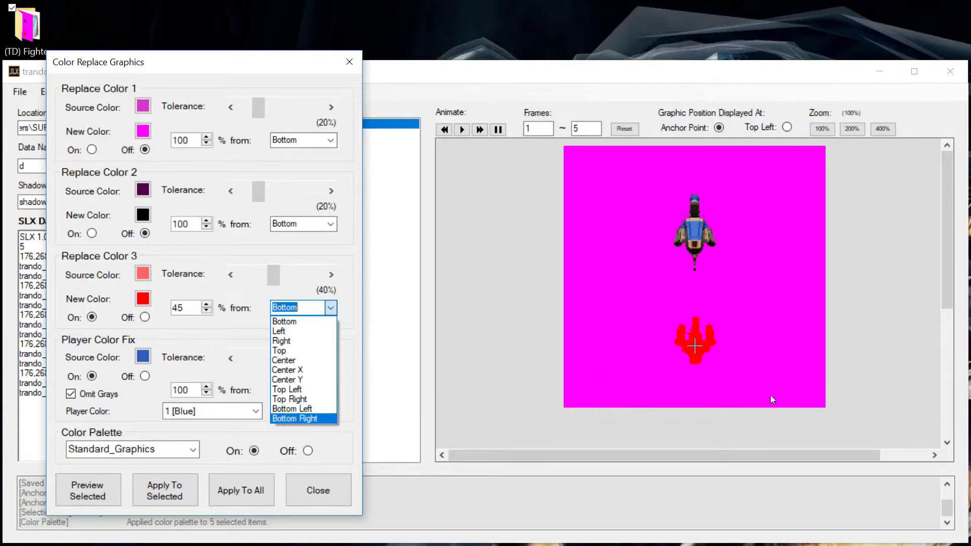
pyautogui.click(292, 322)
pyautogui.click(308, 307)
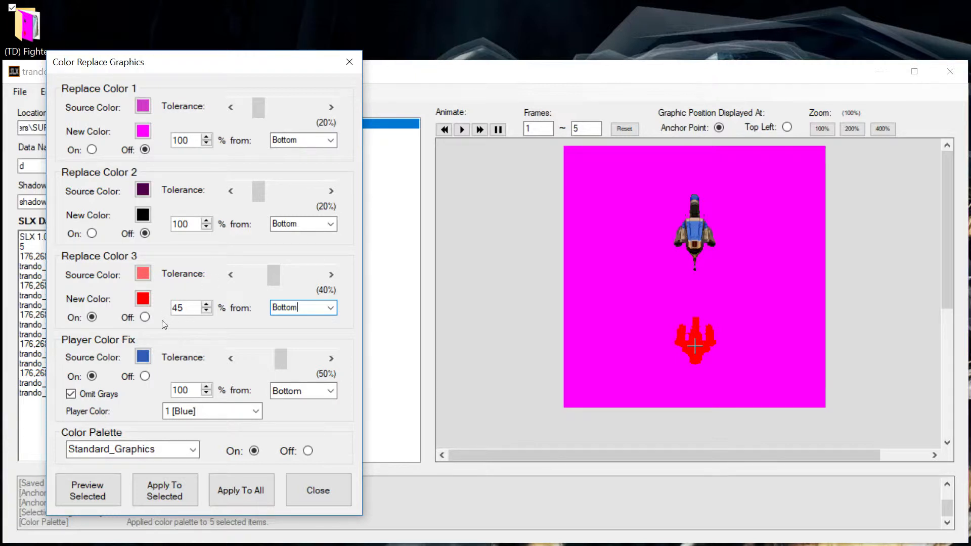
# - Check and accept Player Color Fix's blue source color, then preview frame 0001 with player color 2 [Red]
pyautogui.click(144, 357)
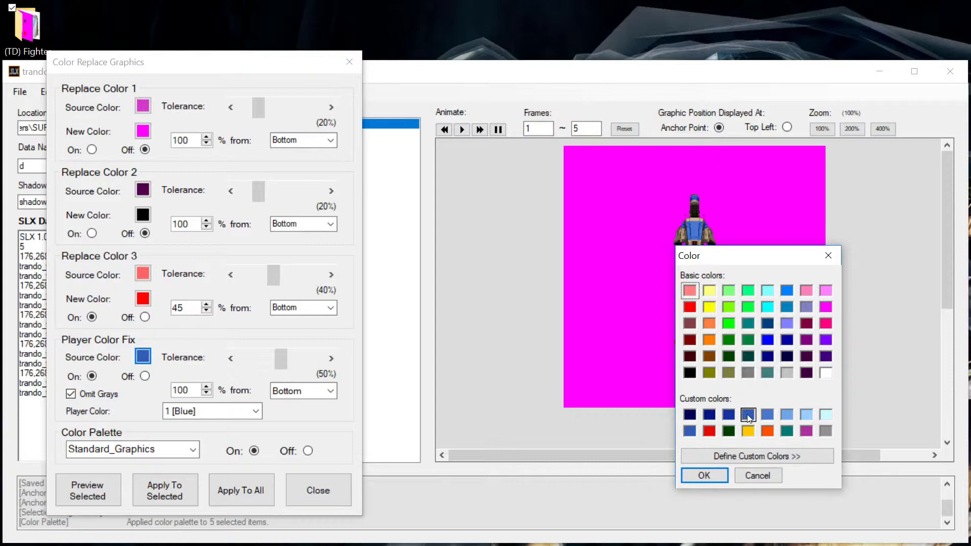
pyautogui.click(722, 474)
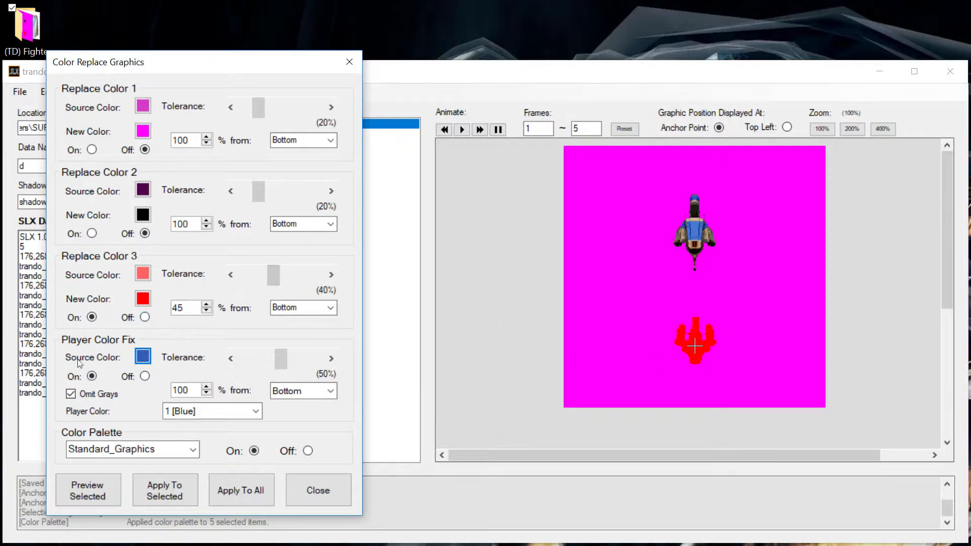
pyautogui.click(253, 415)
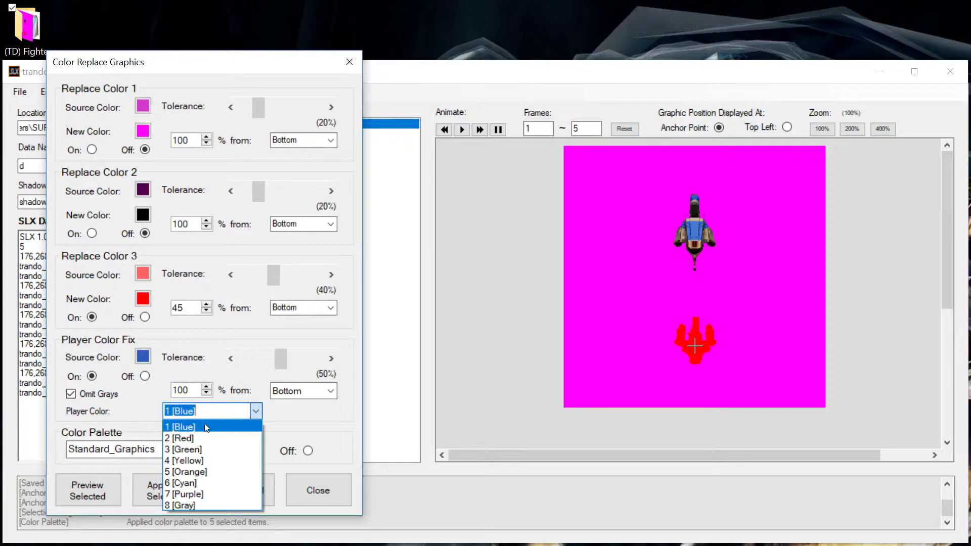
pyautogui.click(205, 438)
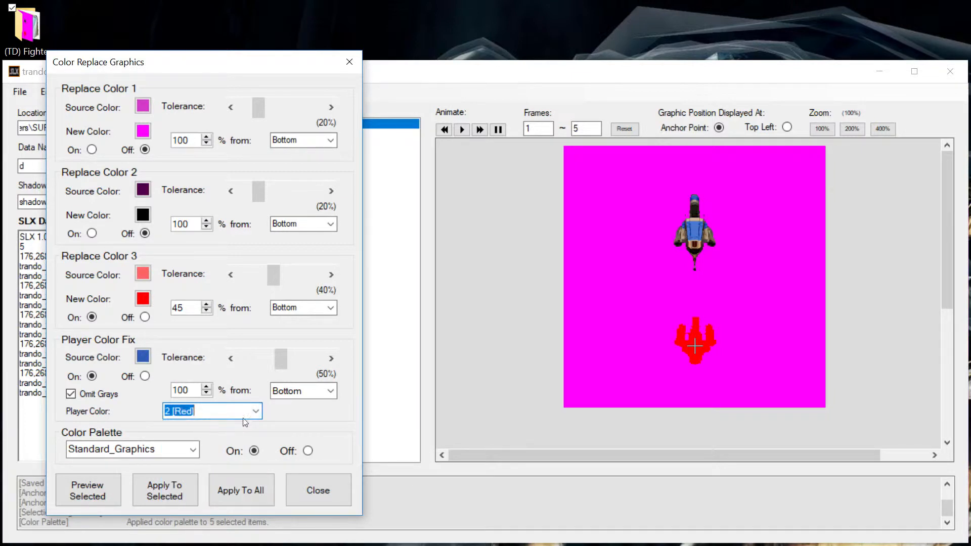
pyautogui.click(89, 488)
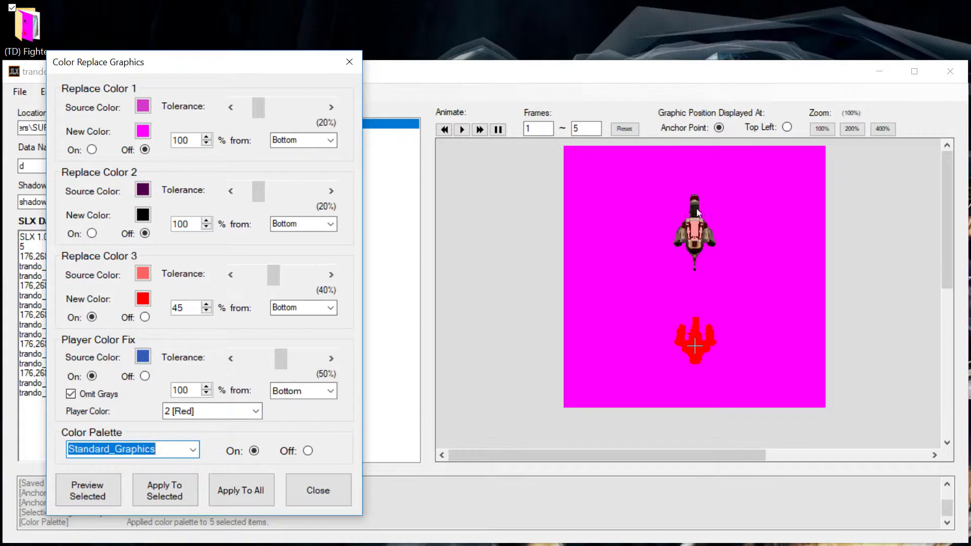
# - Set the player color to 1 [Blue] and preview the replacement on frame 0001
pyautogui.click(255, 412)
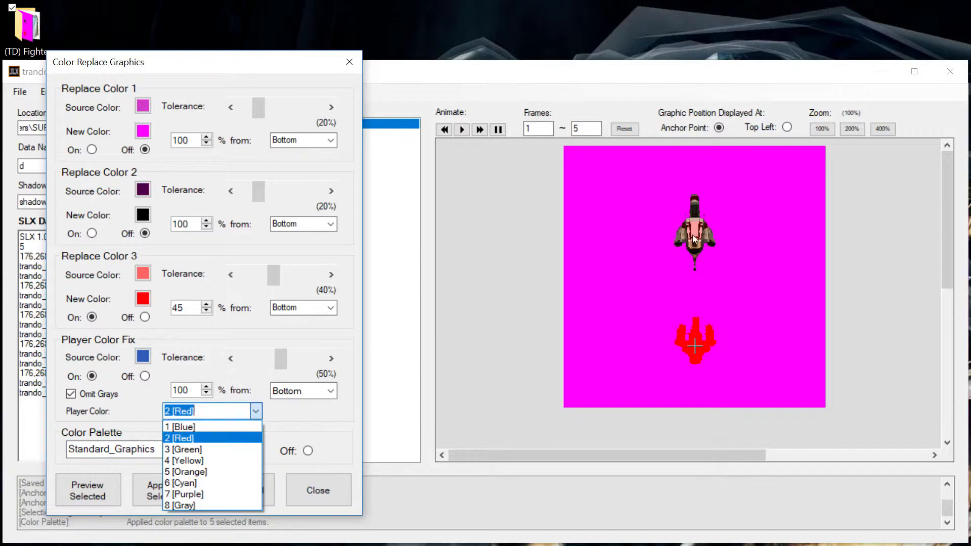
pyautogui.click(197, 428)
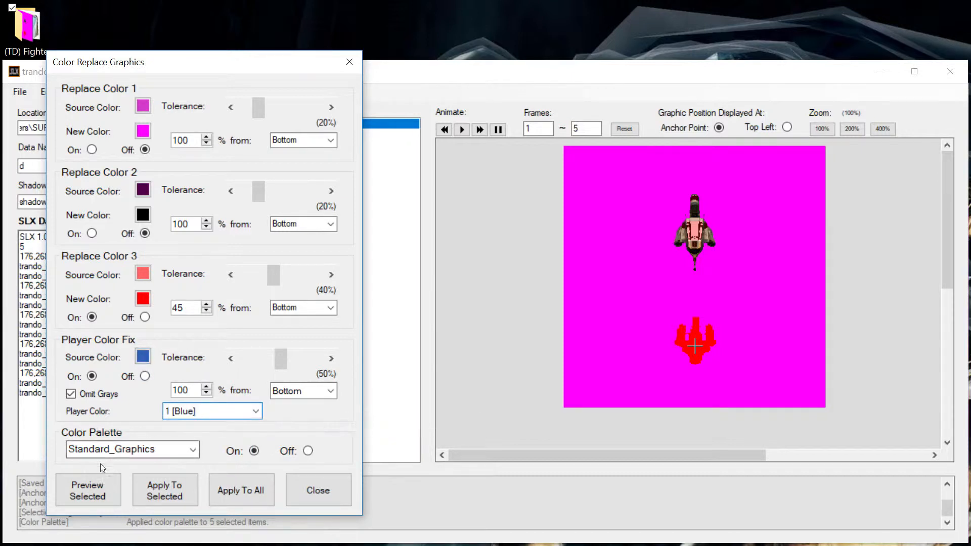
pyautogui.click(96, 486)
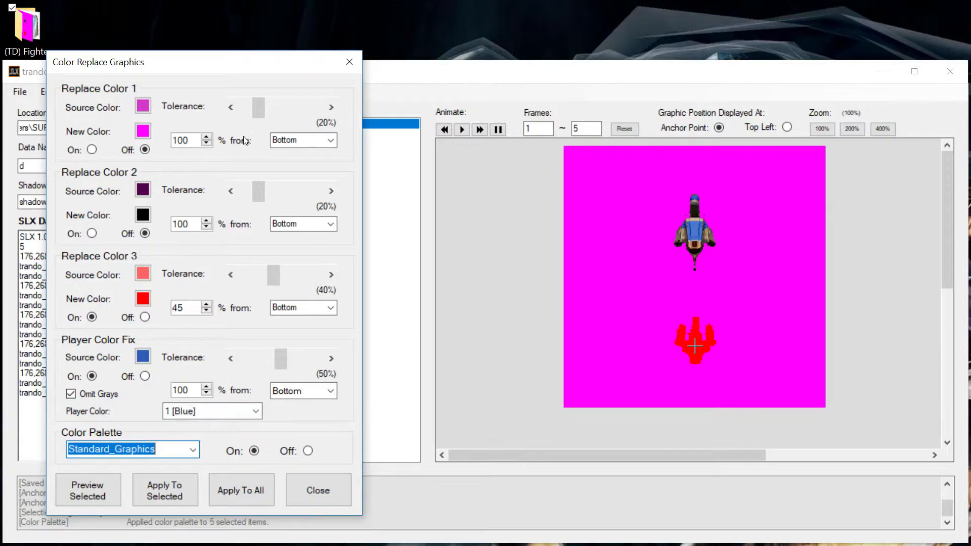
# - Apply the color replacement to all five frames and close the Color Replace Graphics dialog
pyautogui.moveTo(243, 72)
pyautogui.mouseDown()
pyautogui.moveTo(178, 65)
pyautogui.moveTo(248, 69)
pyautogui.mouseUp()
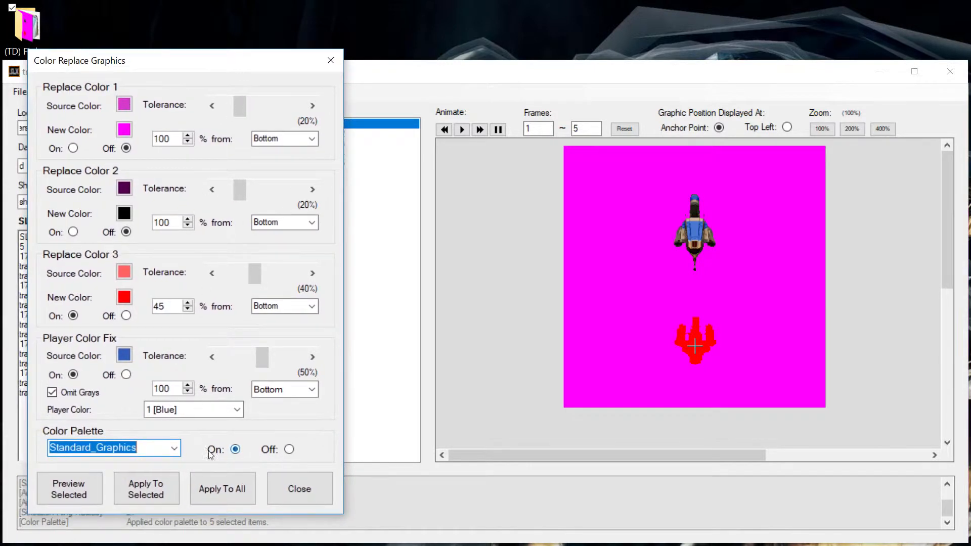
pyautogui.click(225, 492)
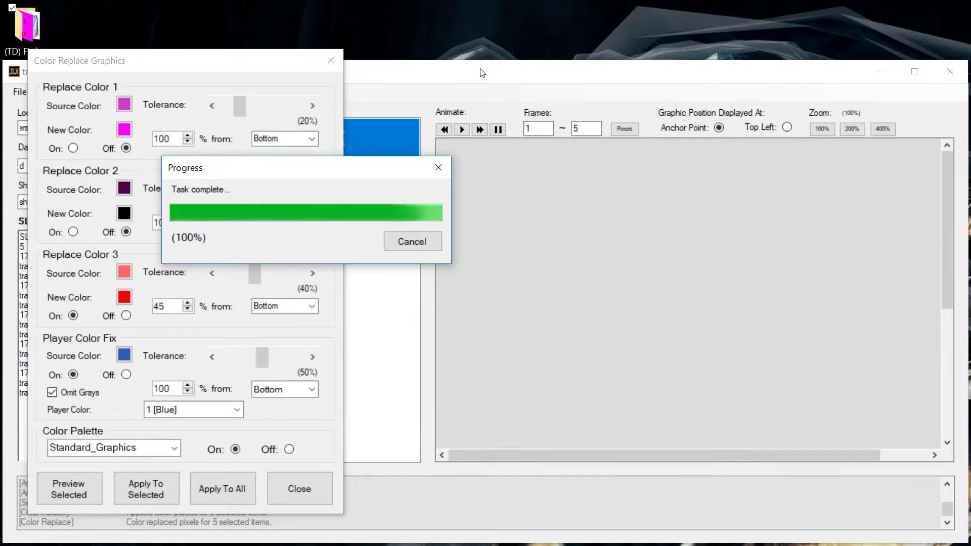
pyautogui.click(316, 495)
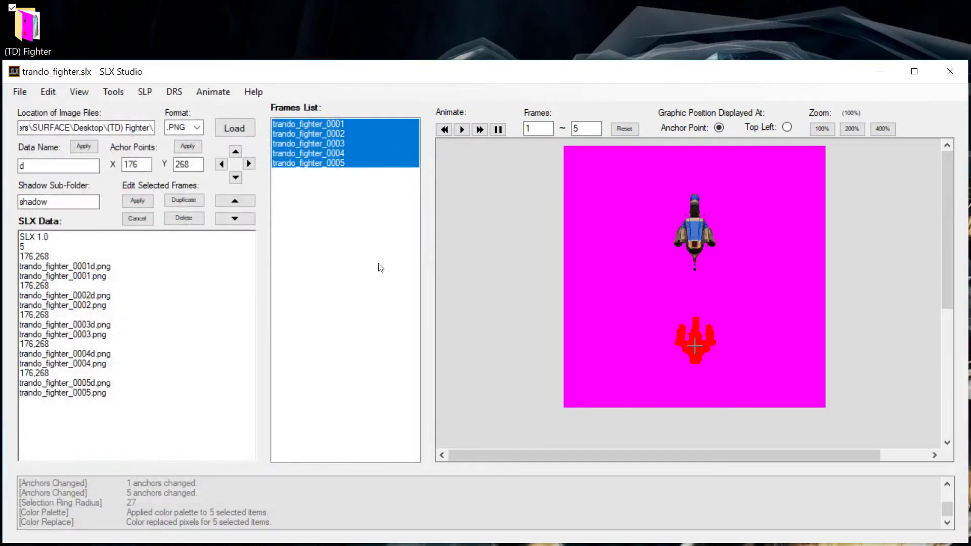
# - Examine the red shadow's edges in frames 0001 and 0002 at 400% zoom
pyautogui.click(355, 123)
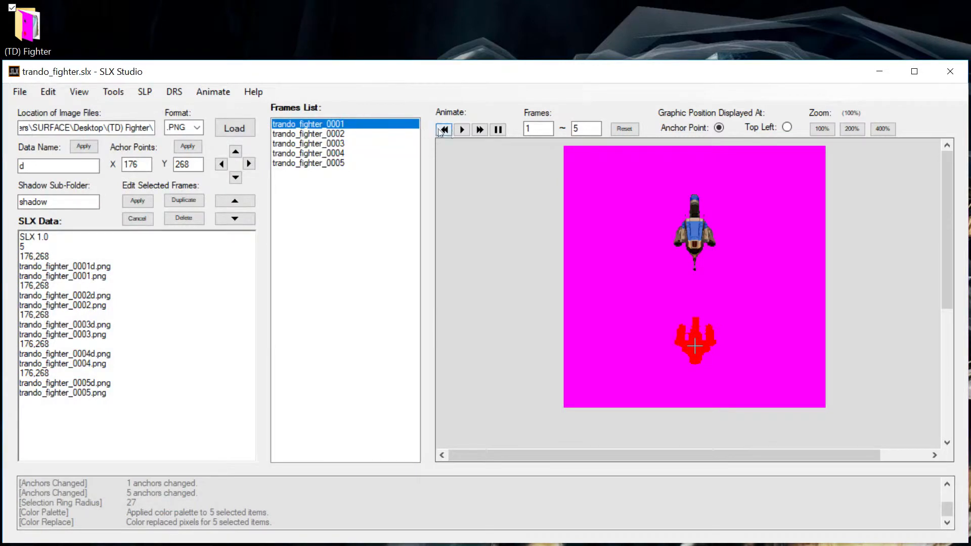
pyautogui.click(883, 128)
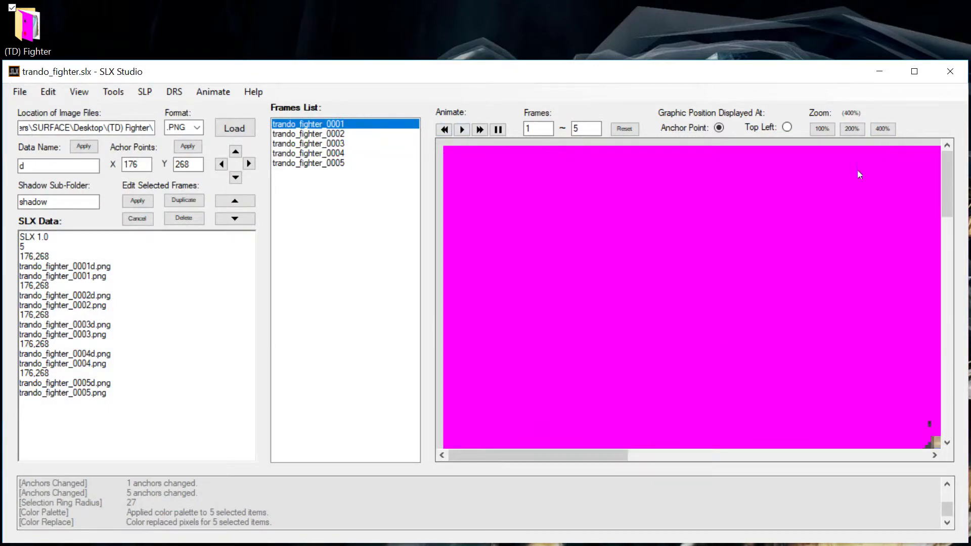
pyautogui.moveTo(590, 454); pyautogui.dragTo(708, 457)
pyautogui.scroll(-2, 669, 380)
pyautogui.scroll(2, 626, 309)
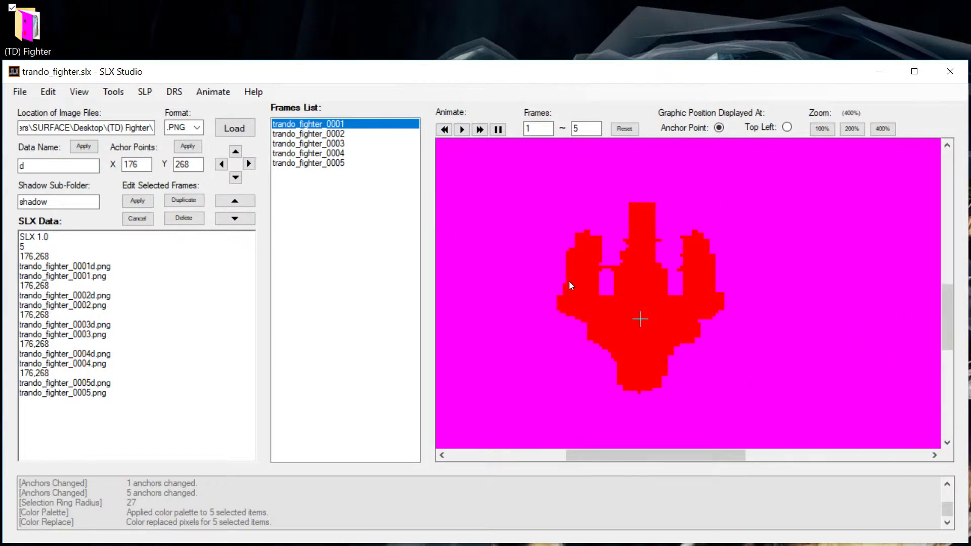
pyautogui.click(350, 134)
pyautogui.scroll(-3, 811, 331)
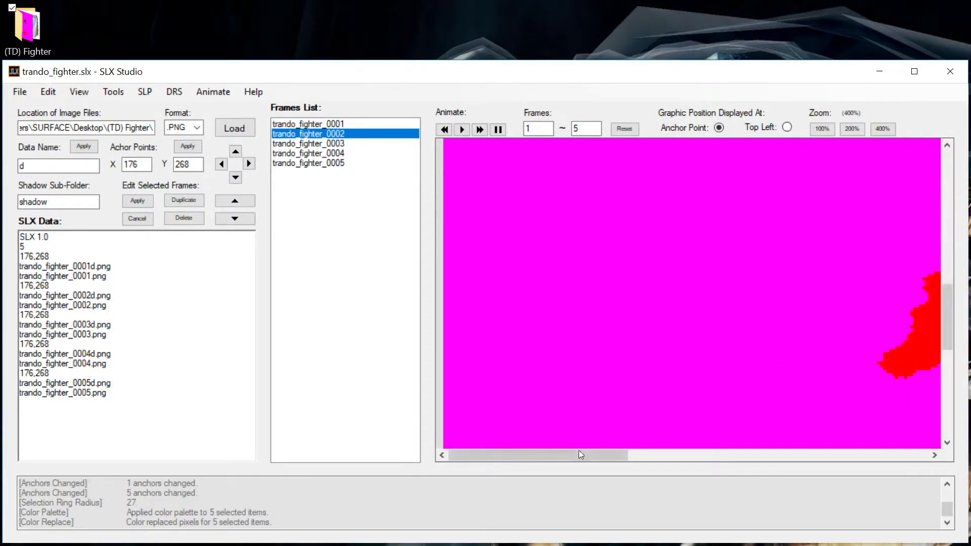
pyautogui.moveTo(579, 455); pyautogui.dragTo(687, 461)
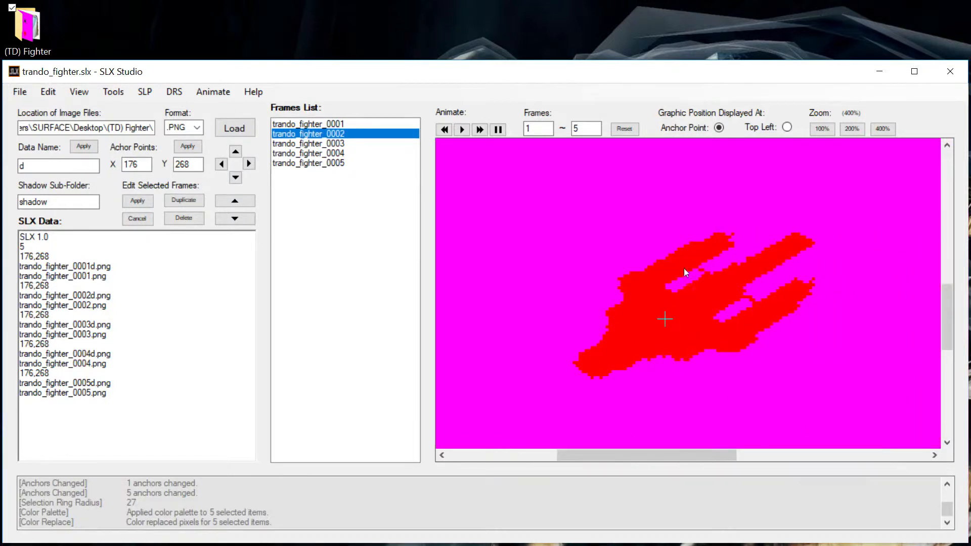
# - Examine the red shadow in frame 0004 at 400% zoom, then return to frame 0001 at 100% zoom
pyautogui.click(331, 167)
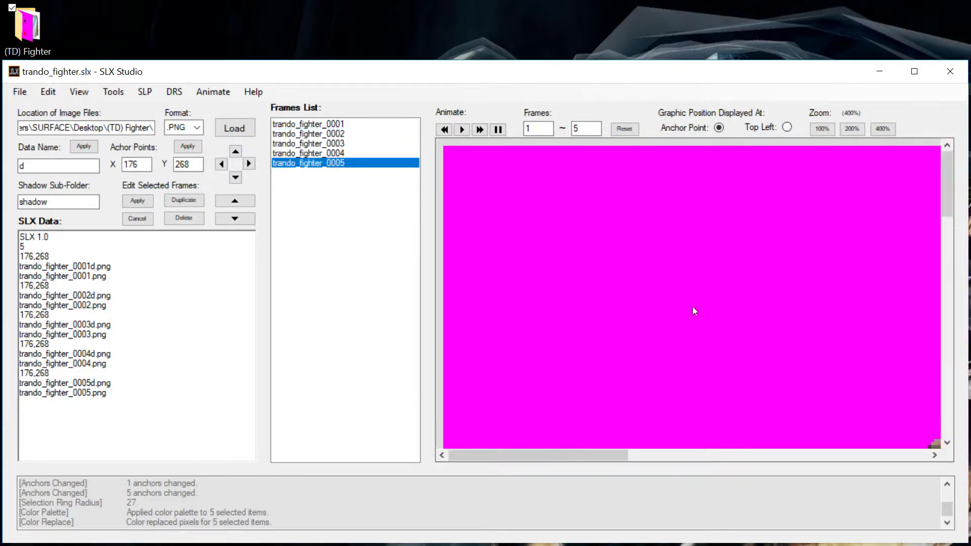
pyautogui.click(341, 152)
pyautogui.moveTo(632, 460); pyautogui.dragTo(755, 459)
pyautogui.scroll(-10, 700, 386)
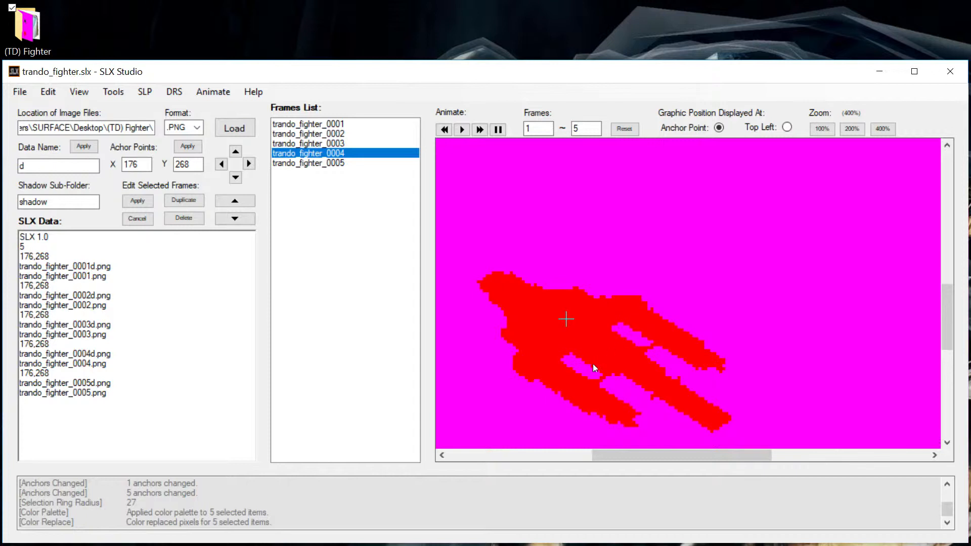
pyautogui.click(303, 126)
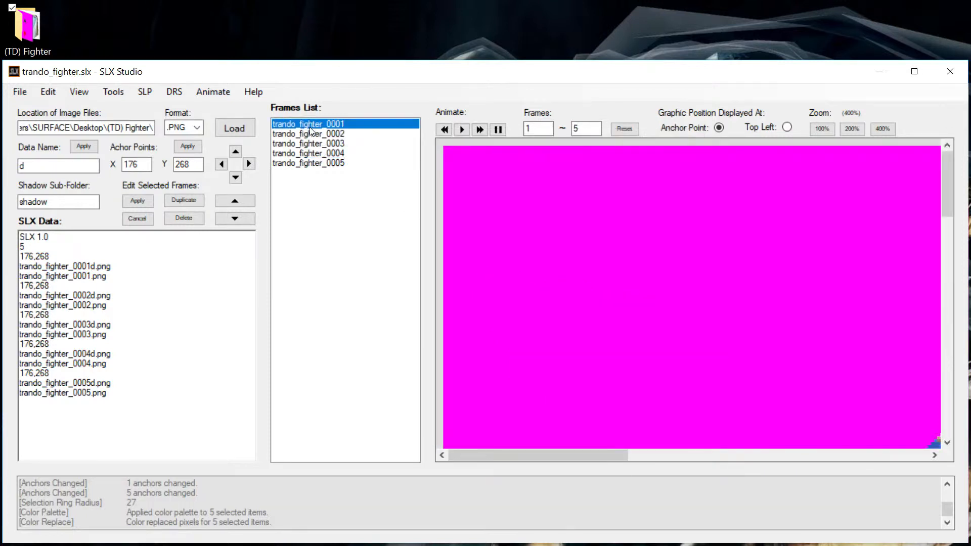
pyautogui.click(832, 130)
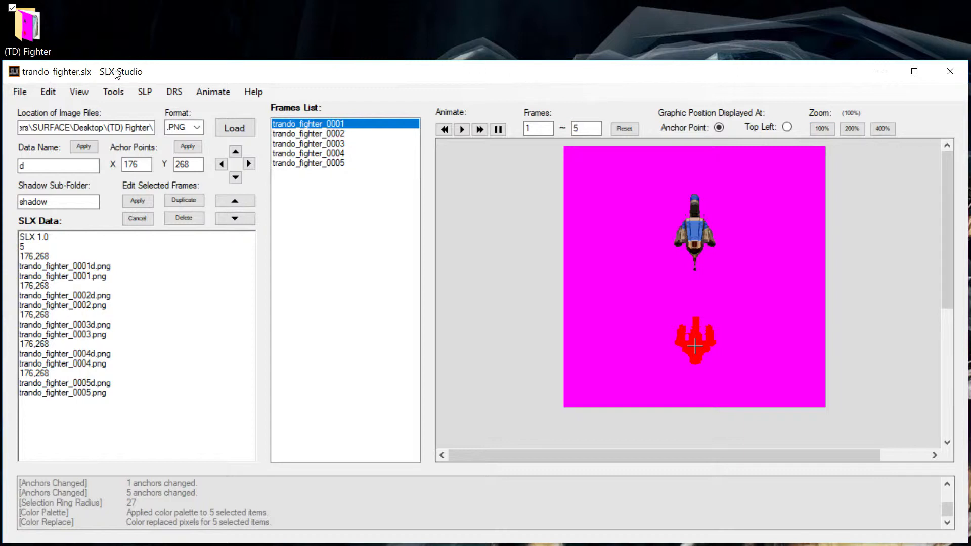
# - Open Generate Data Graphics for frame 0001 and set the mask tolerance to 0%
pyautogui.click(118, 92)
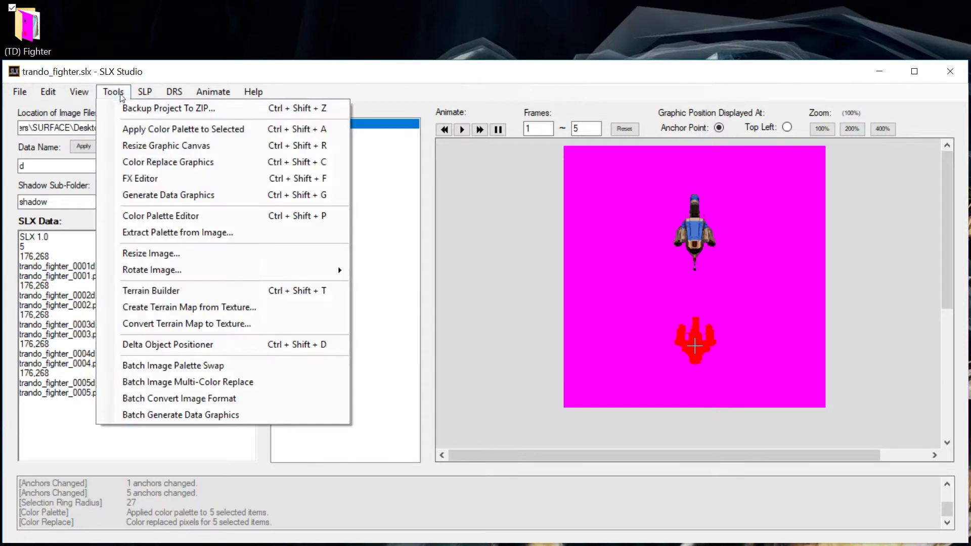
pyautogui.click(180, 201)
pyautogui.moveTo(236, 192); pyautogui.dragTo(66, 84)
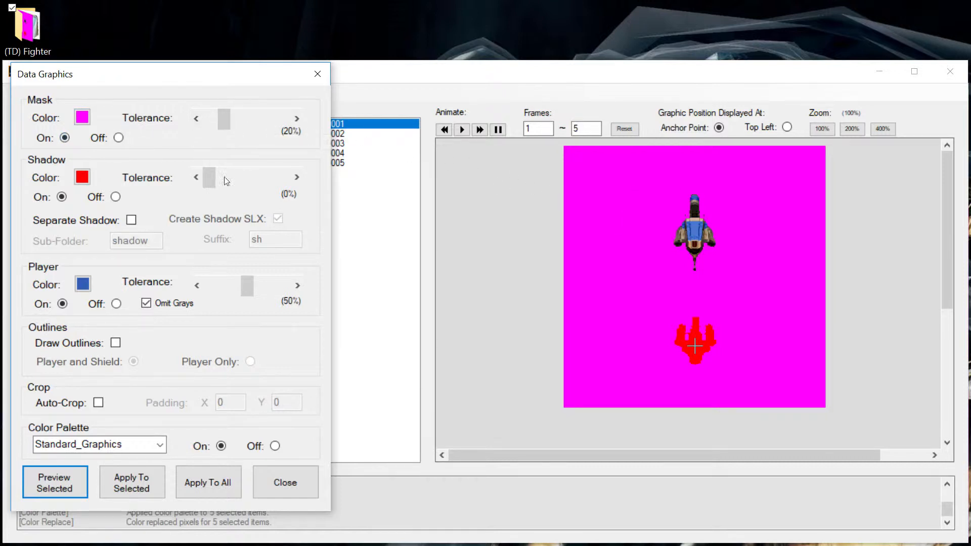
pyautogui.click(217, 123)
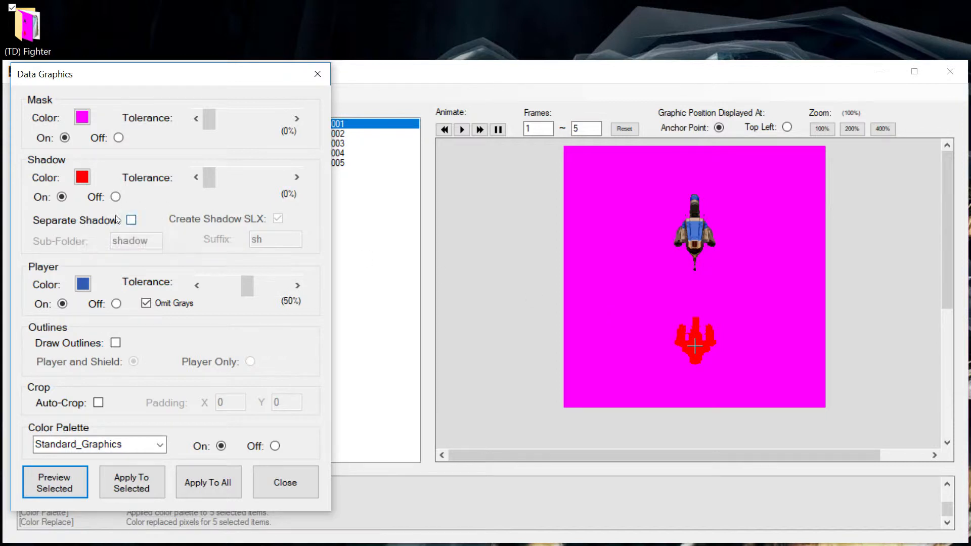
# - Enable Separate Shadow for the data graphics, keeping Create Shadow SLX on with sub-folder shadow and suffix sh
pyautogui.click(131, 220)
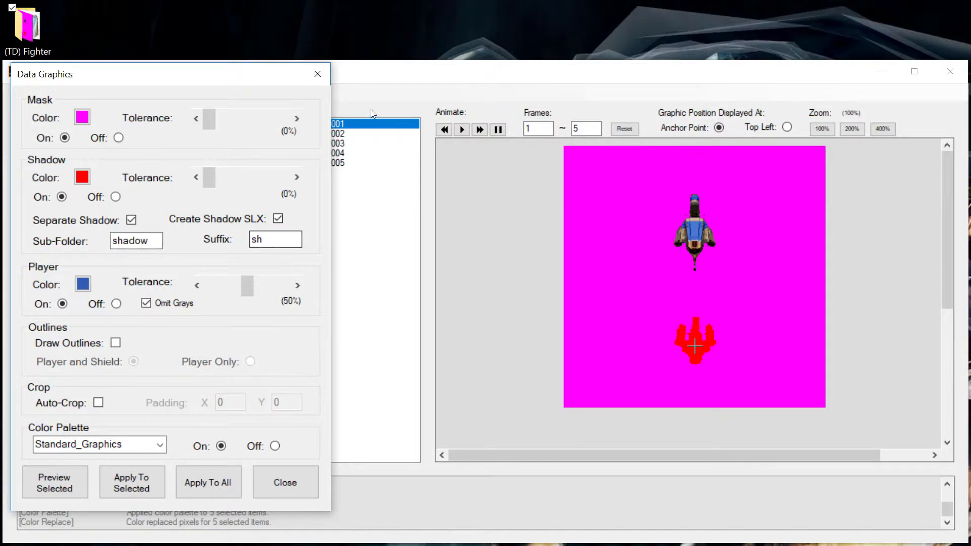
pyautogui.moveTo(242, 79); pyautogui.dragTo(213, 90)
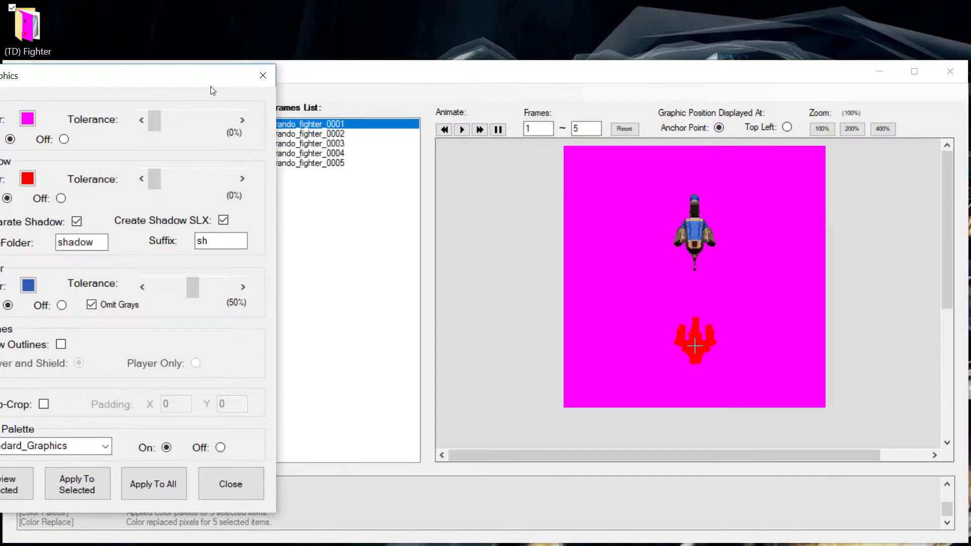
pyautogui.moveTo(211, 87); pyautogui.dragTo(182, 88)
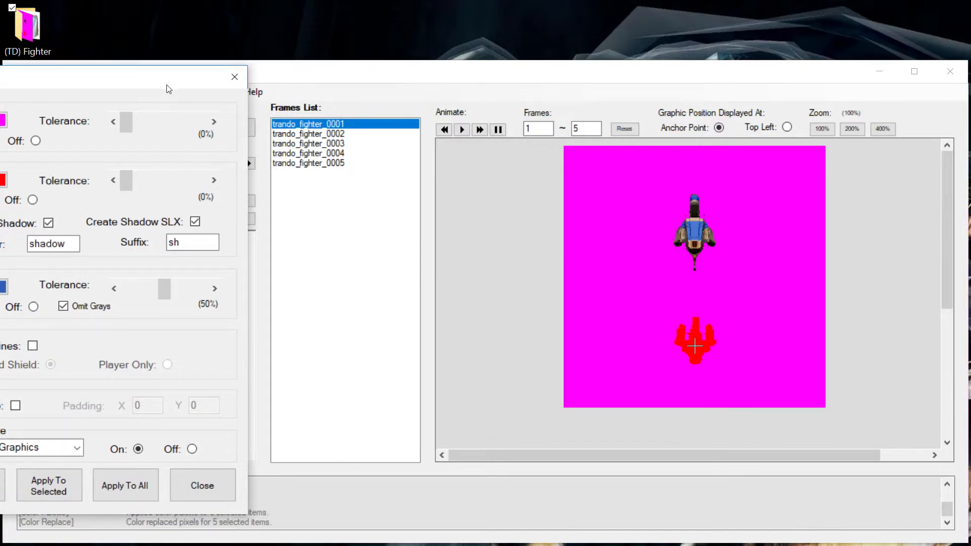
pyautogui.moveTo(169, 86); pyautogui.dragTo(268, 91)
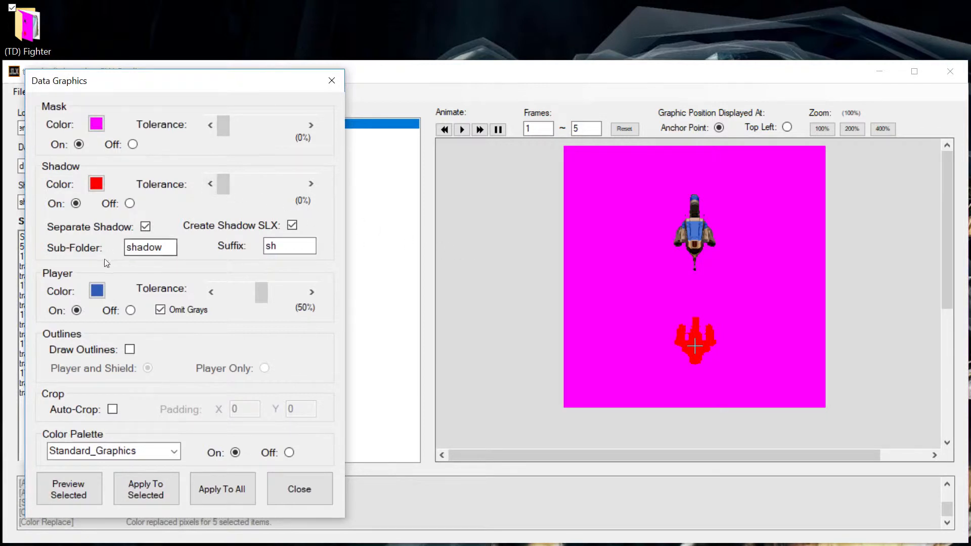
# - Accept the blue player color for the data graphics and turn on Draw Outlines with the Player Only option
pyautogui.click(97, 290)
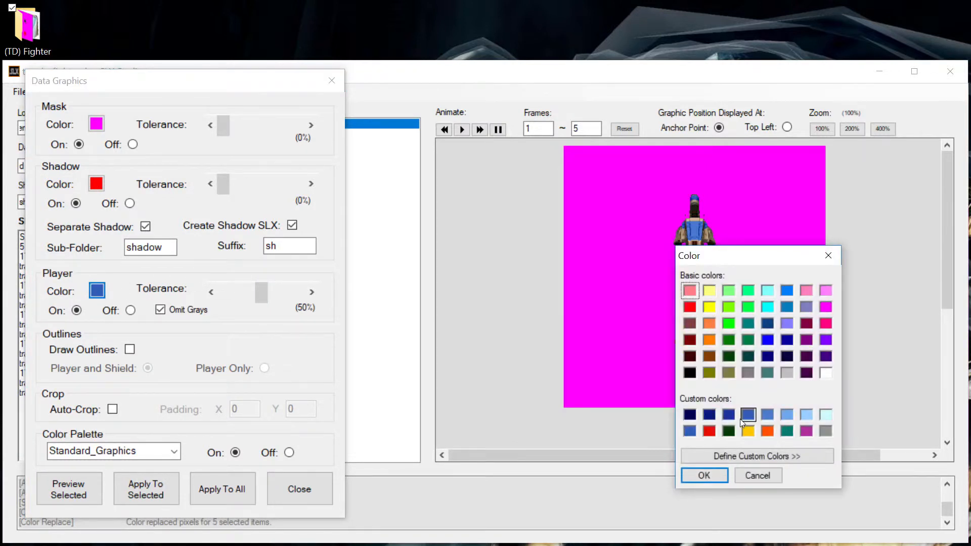
pyautogui.click(703, 475)
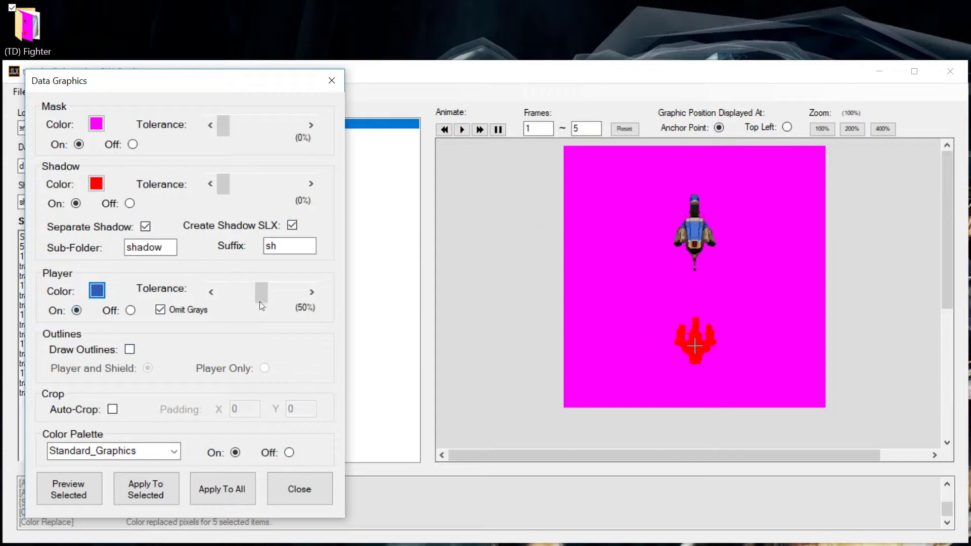
pyautogui.click(124, 350)
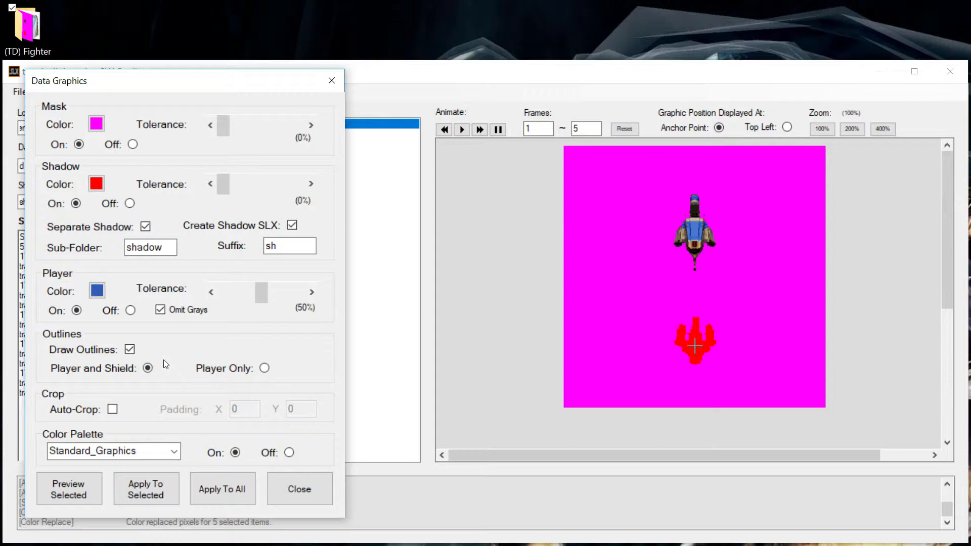
pyautogui.click(264, 367)
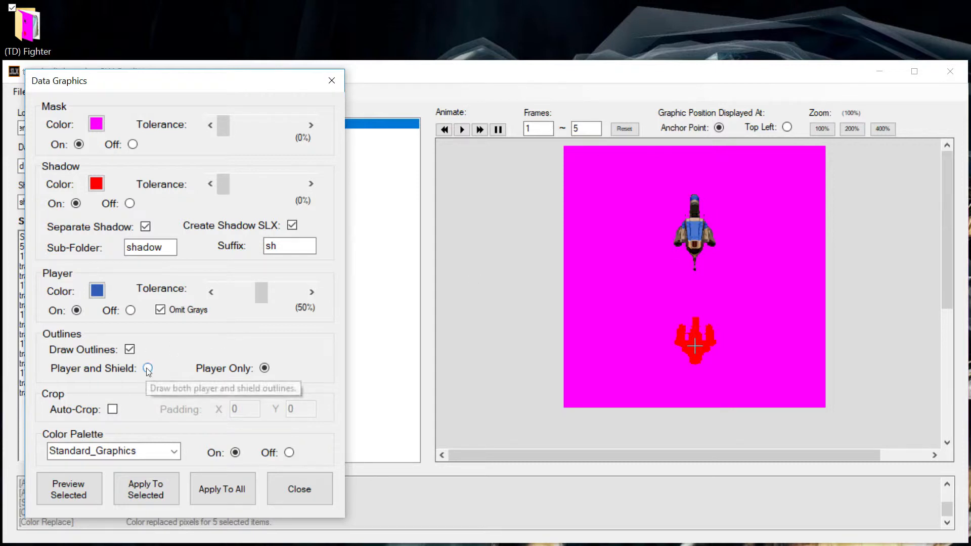
# - Switch the data graphics outlines to Player and Shield and turn on Auto-Crop with padding X 0 and Y 0
pyautogui.click(148, 369)
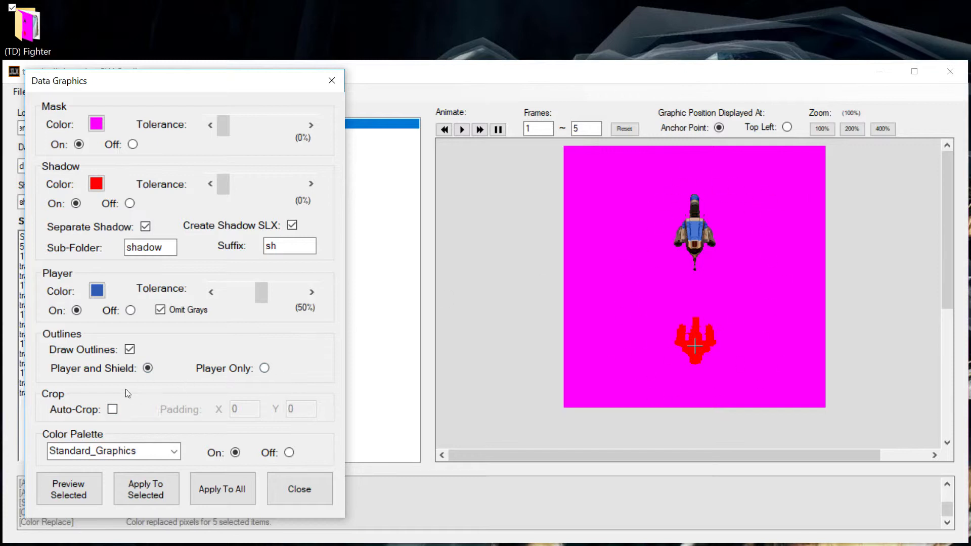
pyautogui.click(113, 409)
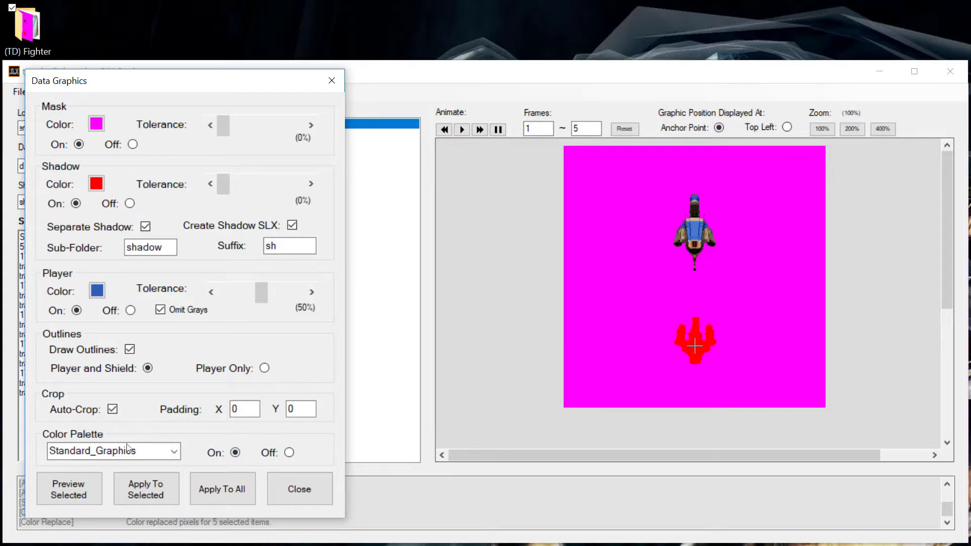
# - Preview the data graphics for each frame from 0001 to 0005 with the Standard_Graphics palette
pyautogui.click(77, 489)
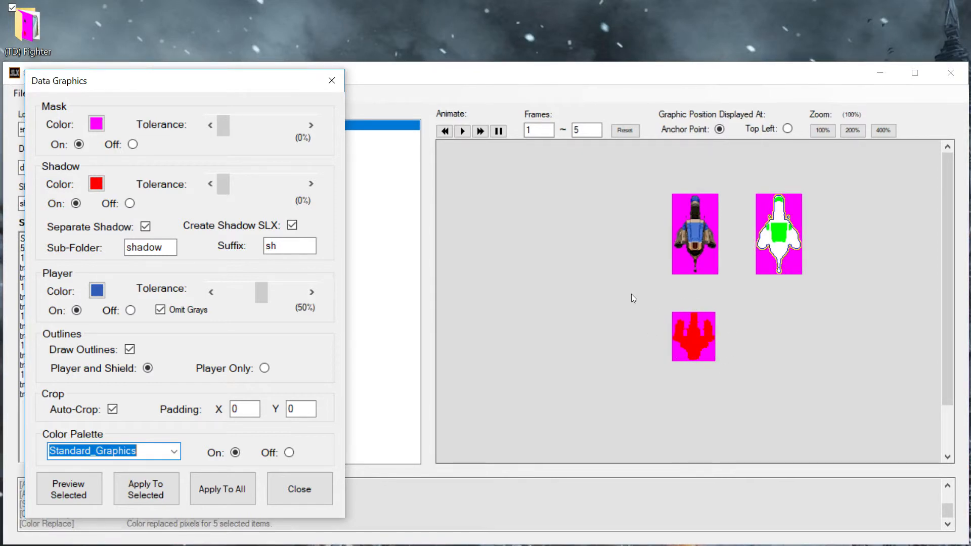
pyautogui.click(387, 137)
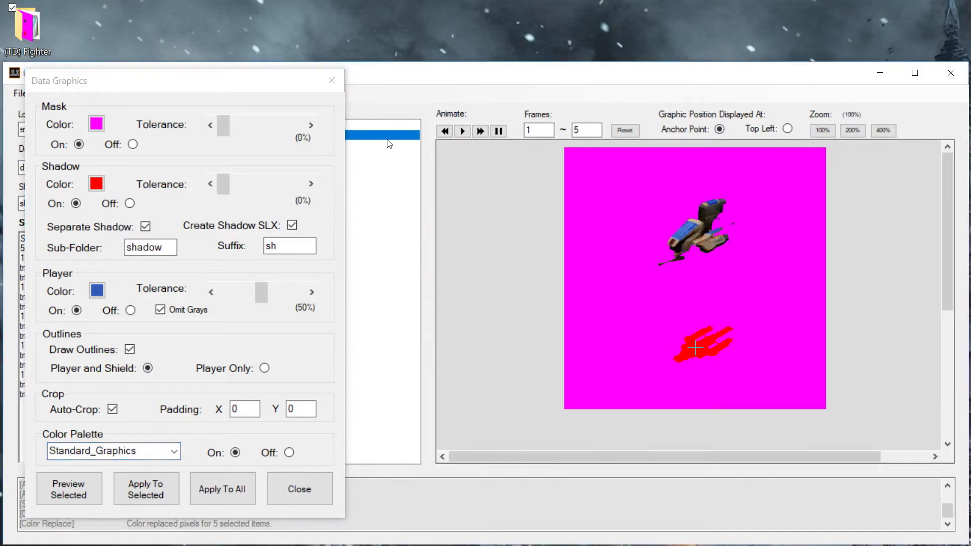
pyautogui.click(88, 491)
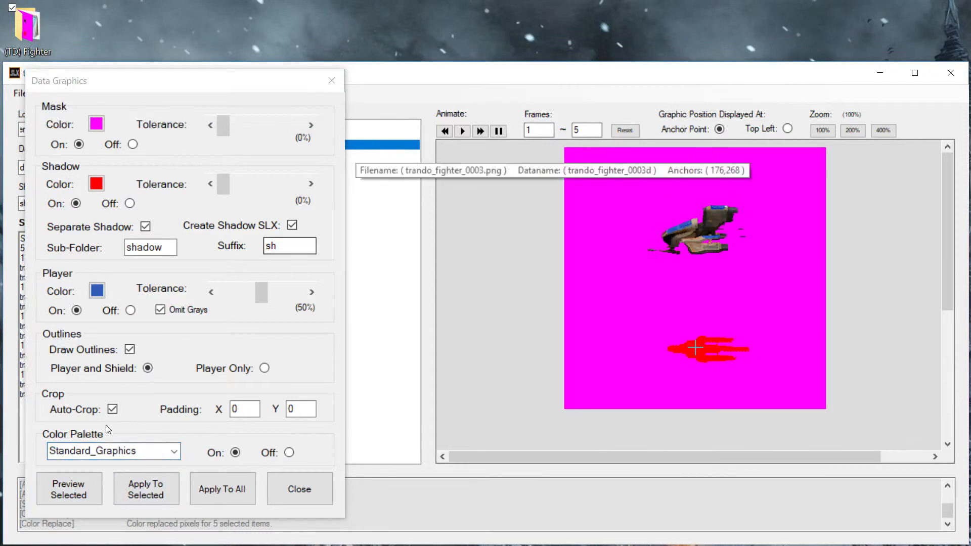
pyautogui.click(75, 481)
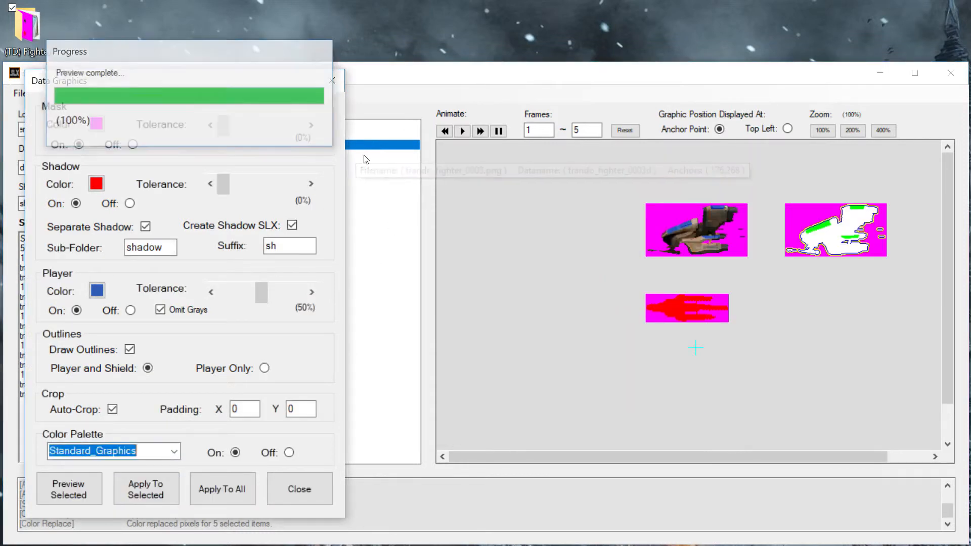
pyautogui.click(71, 487)
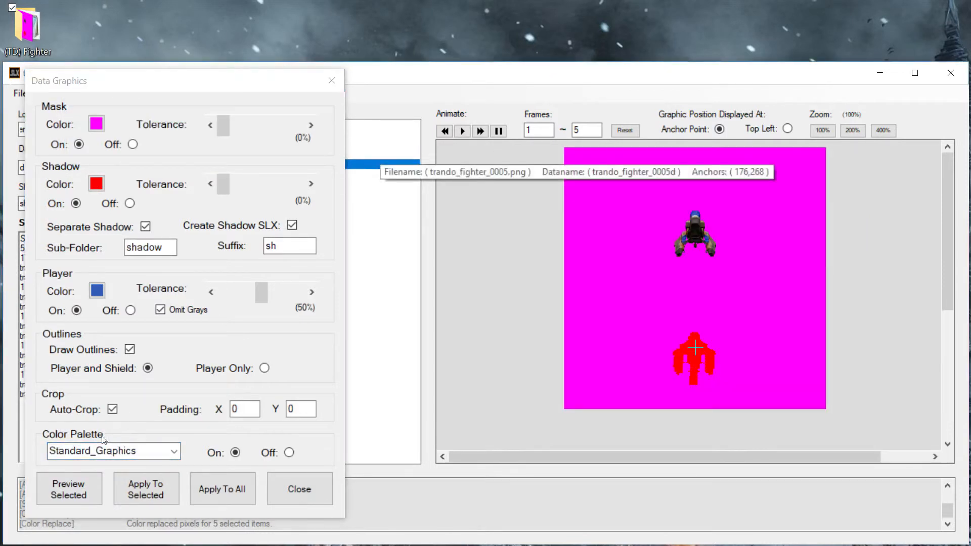
pyautogui.click(74, 479)
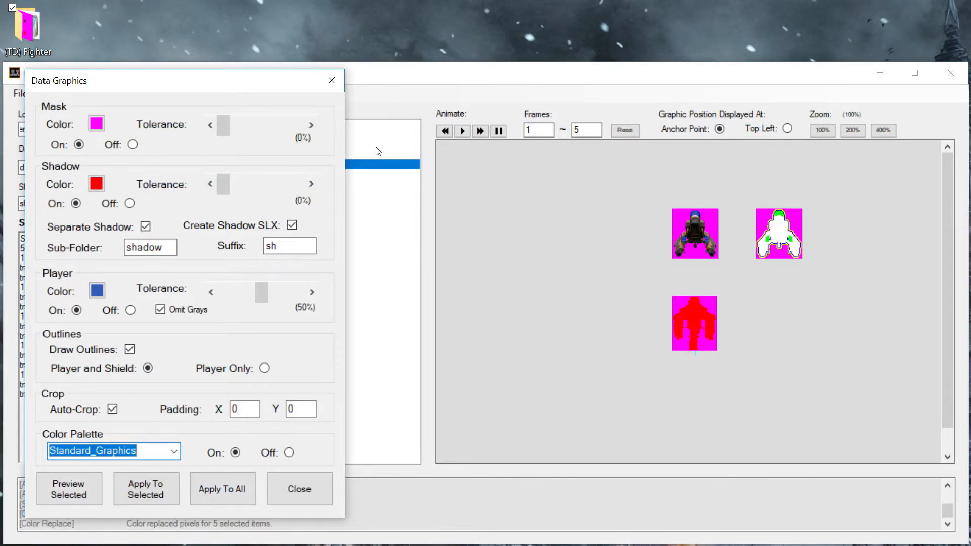
# - Return to frame 0001, apply the data graphics settings to all frames and close the Data Graphics dialog
pyautogui.click(387, 123)
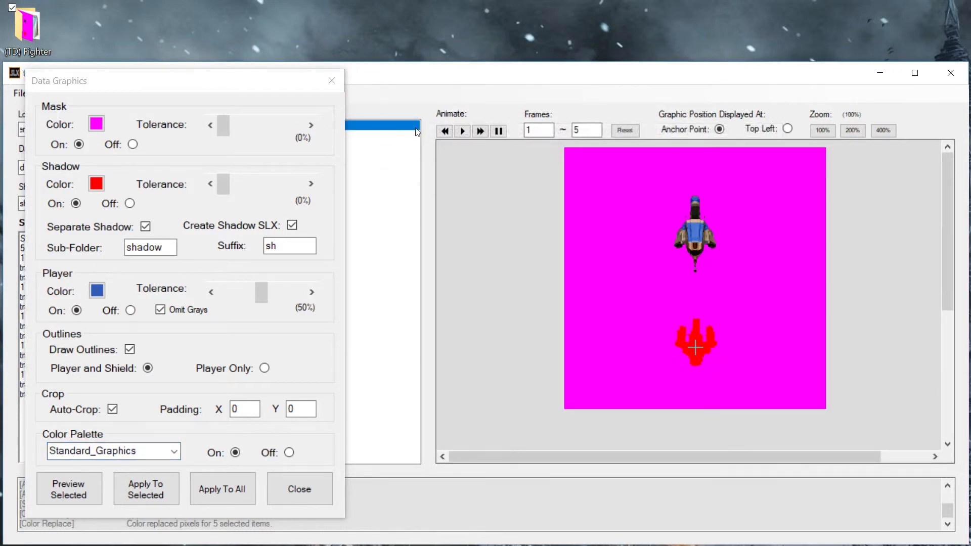
pyautogui.click(223, 493)
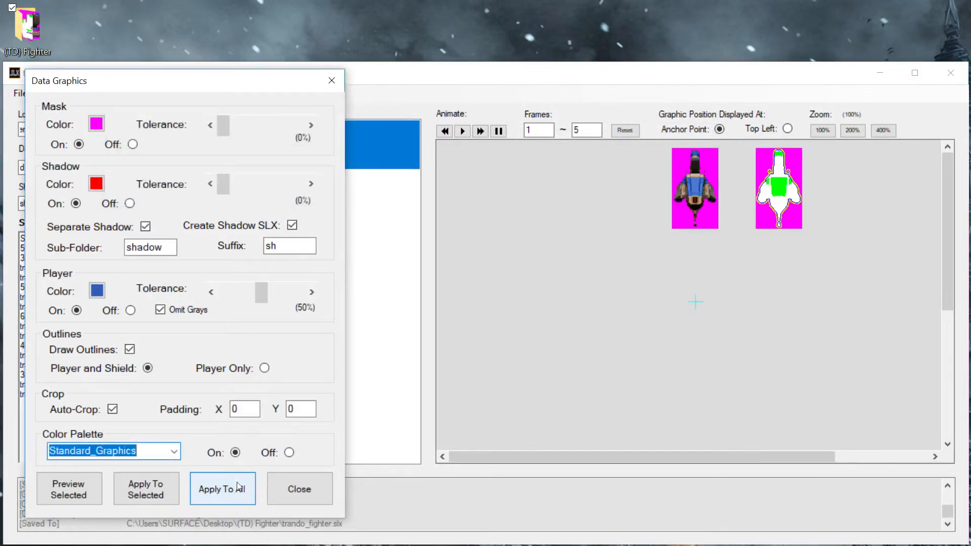
pyautogui.click(313, 497)
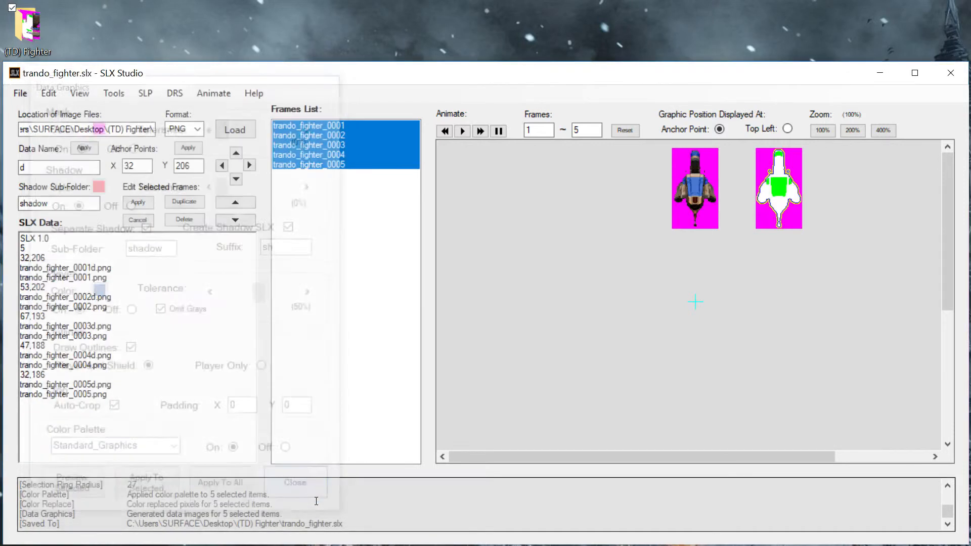
# - Check the cropped graphic and its data image for frames 0001 to 0005, then return to frame 0001
pyautogui.click(367, 127)
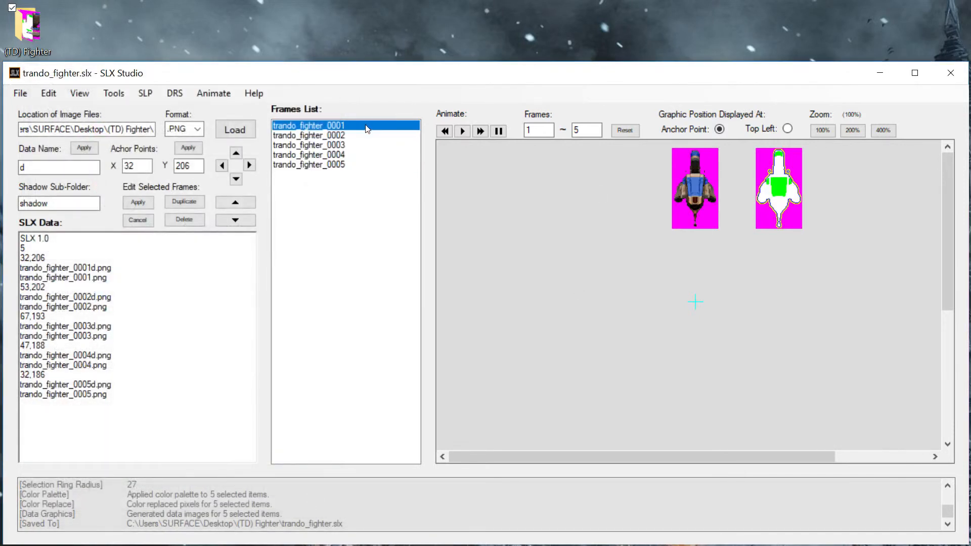
pyautogui.click(355, 135)
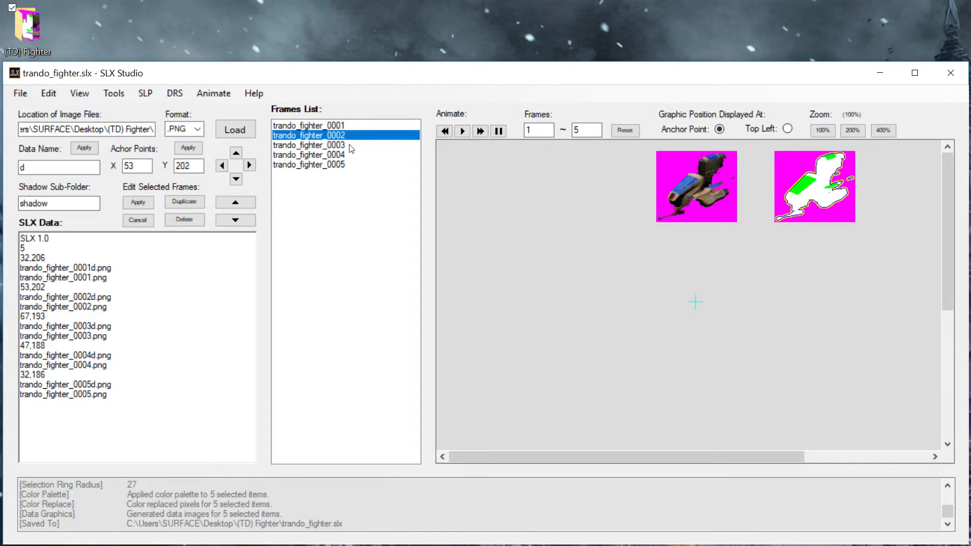
pyautogui.click(348, 146)
pyautogui.click(347, 155)
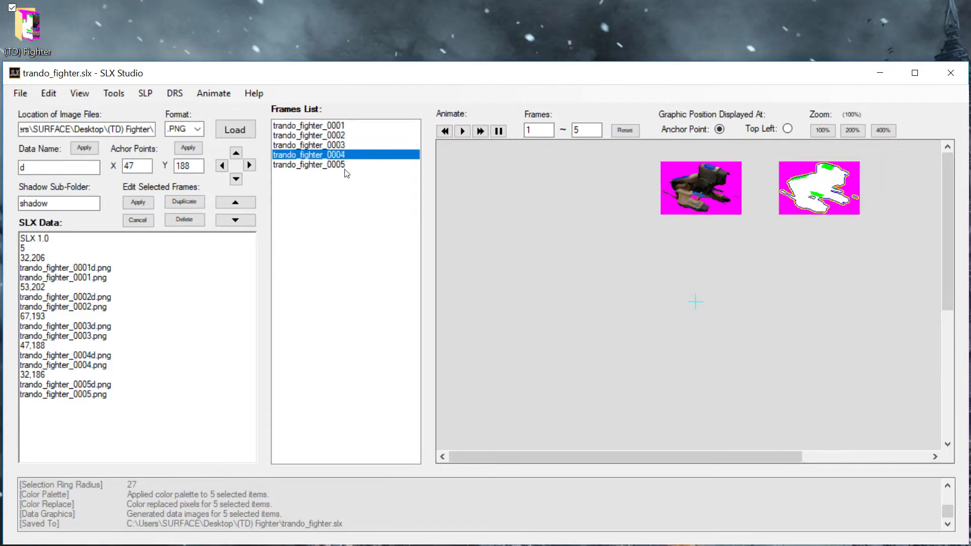
pyautogui.click(345, 166)
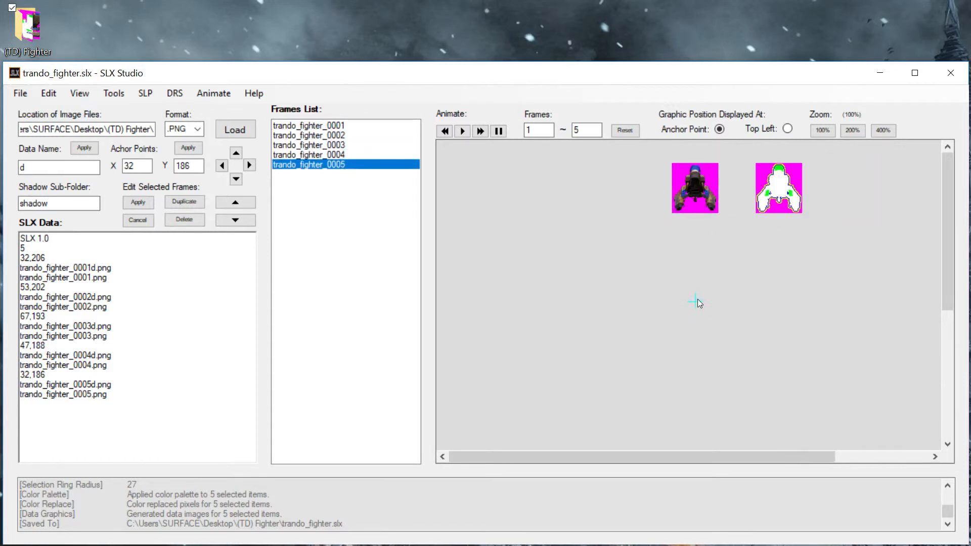
pyautogui.click(378, 126)
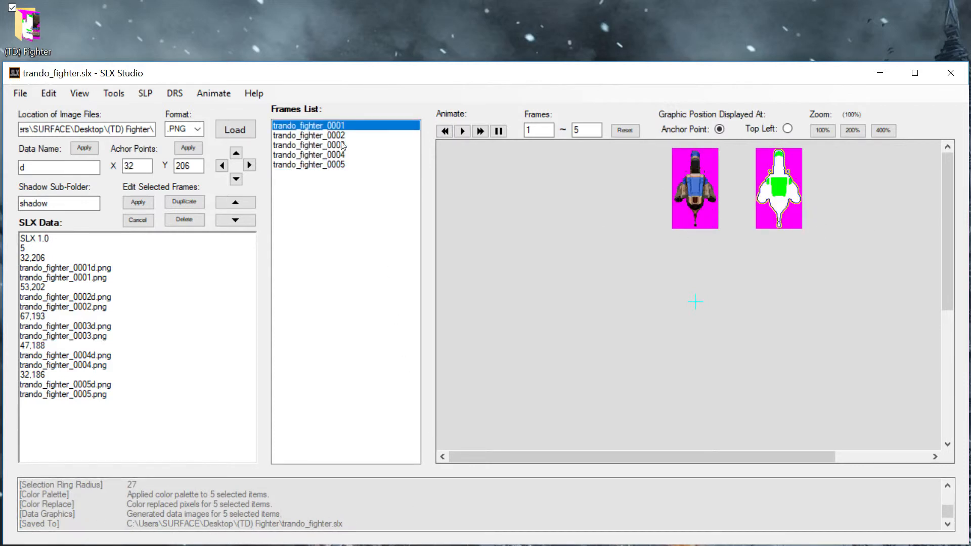
# - Export the SLX to the (TD) Fighter folder as an 8-bit standard SLP file named trando_fighter_5.slp
pyautogui.moveTo(321, 133)
pyautogui.click(20, 95)
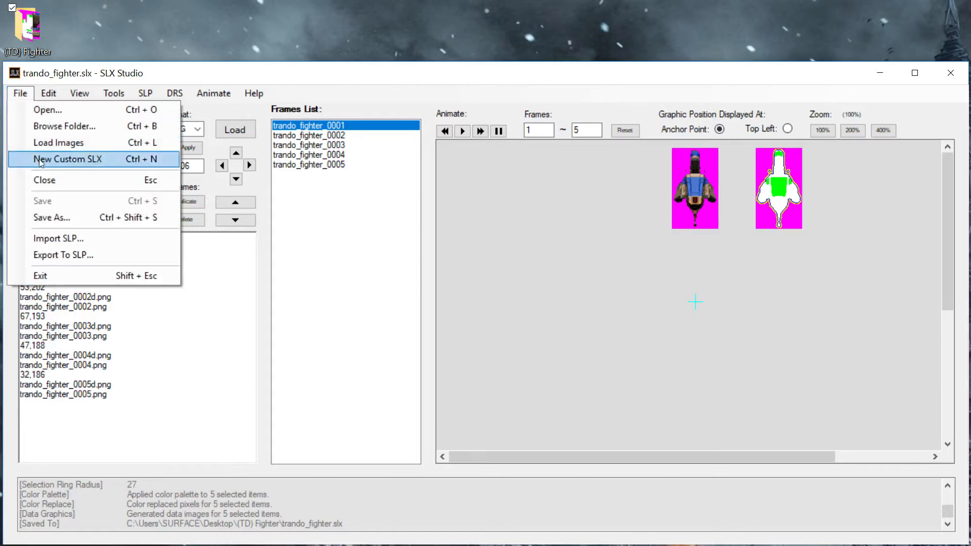
pyautogui.click(83, 257)
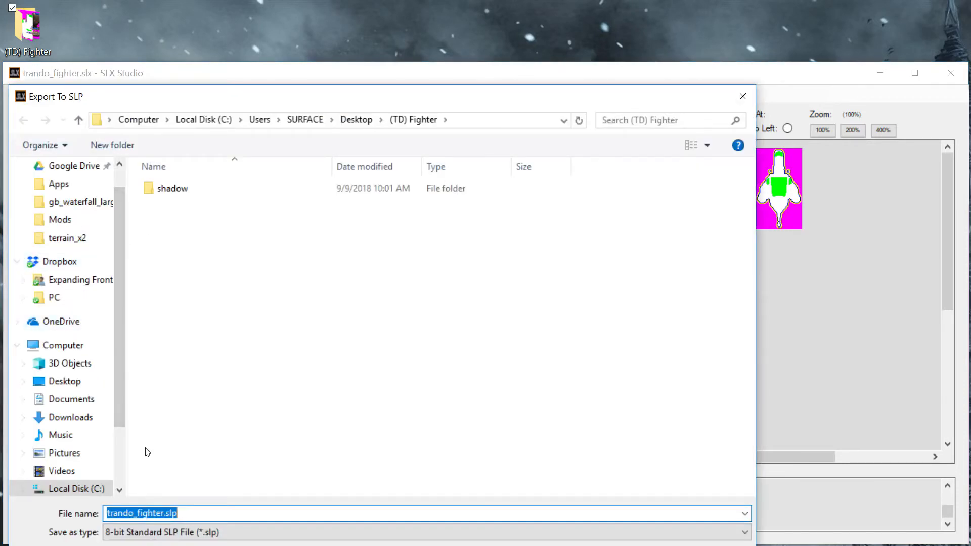
pyautogui.click(166, 513)
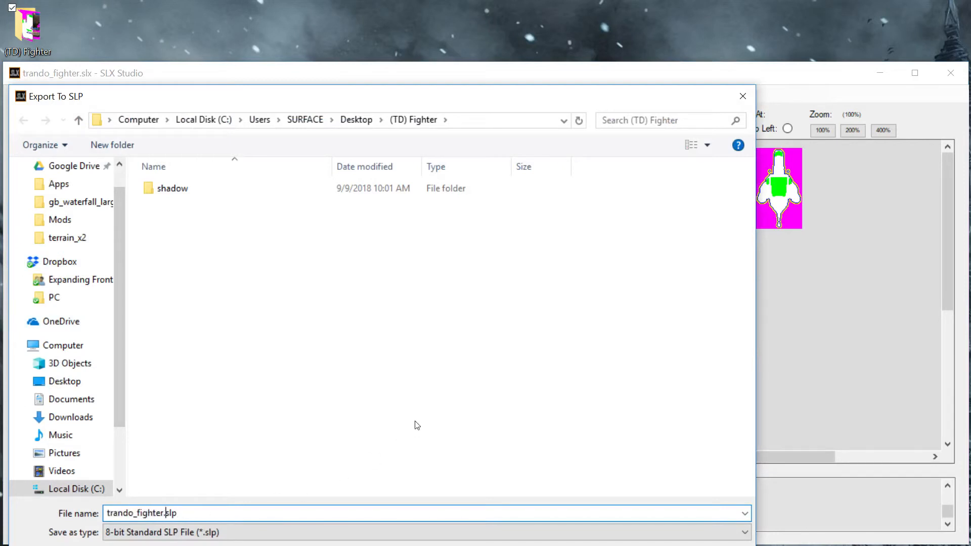
pyautogui.write('_5')
pyautogui.click(199, 512)
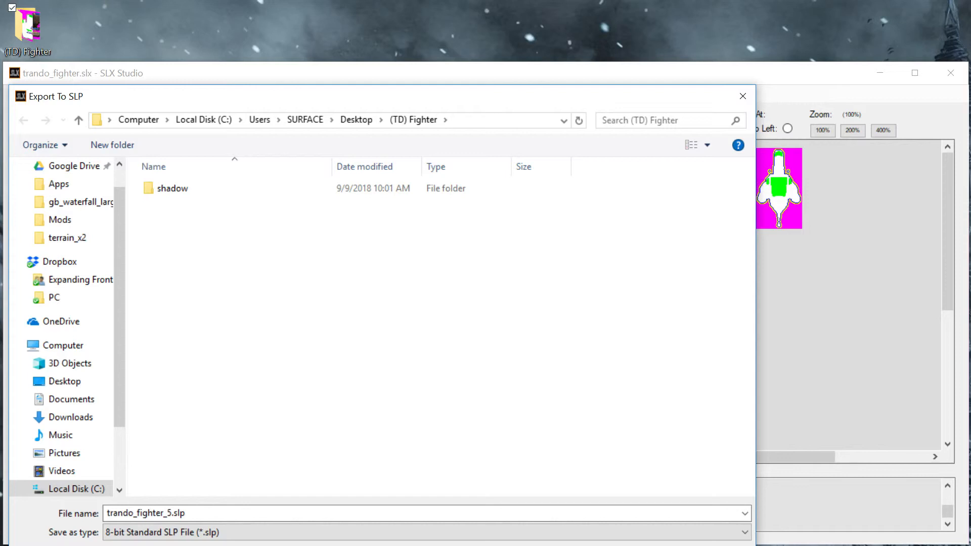
pyautogui.press('Return')
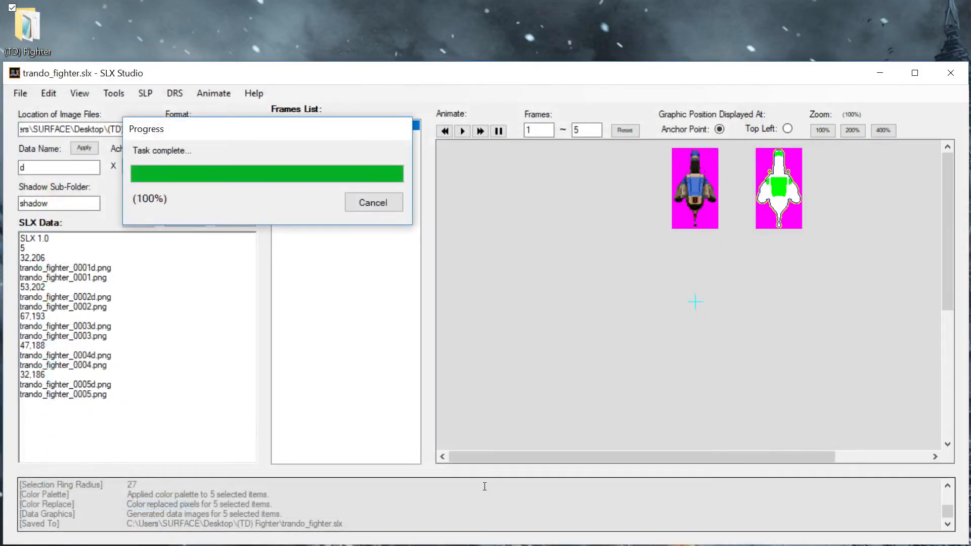
# - Open the SLP Viewer and load trando_fighter_5.slp into it from the desktop's (TD) Fighter folder
pyautogui.click(151, 95)
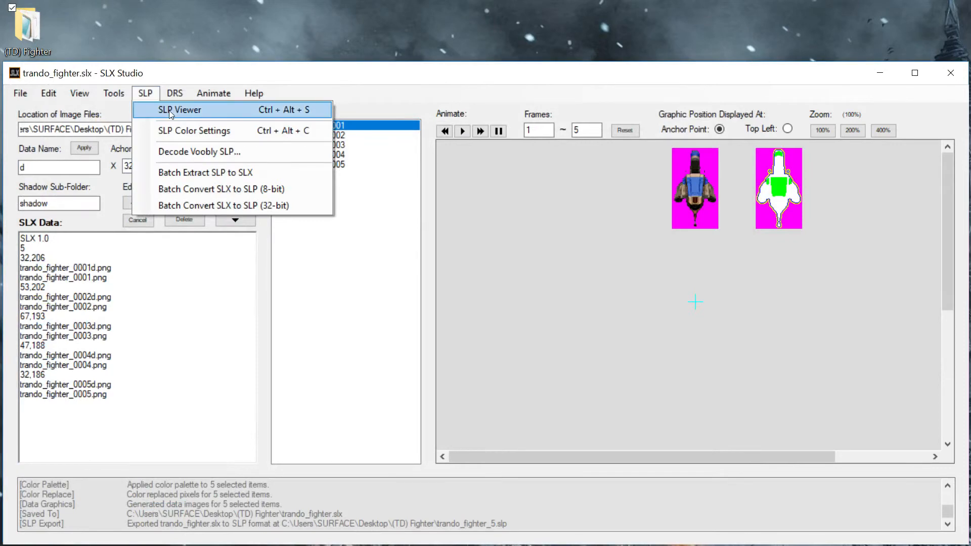
pyautogui.click(171, 112)
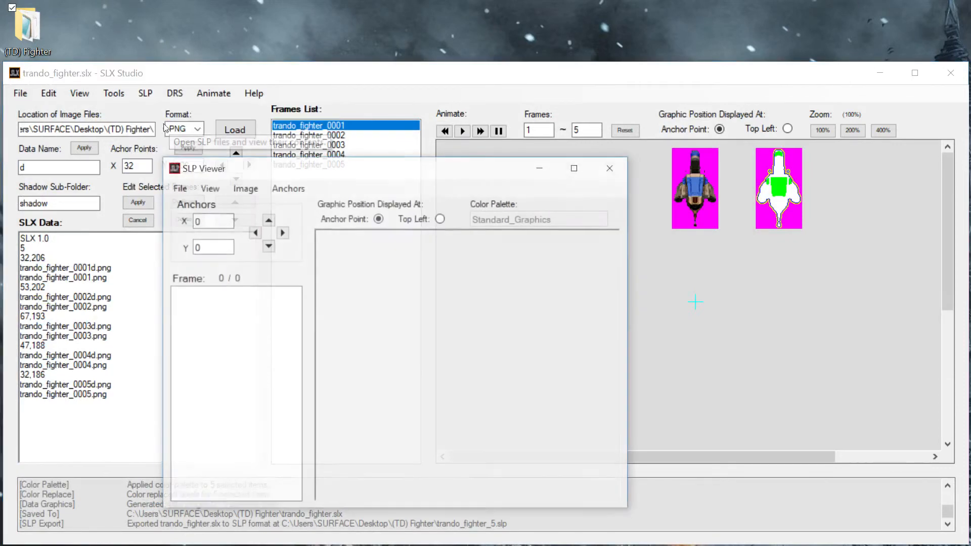
pyautogui.doubleClick(13, 13)
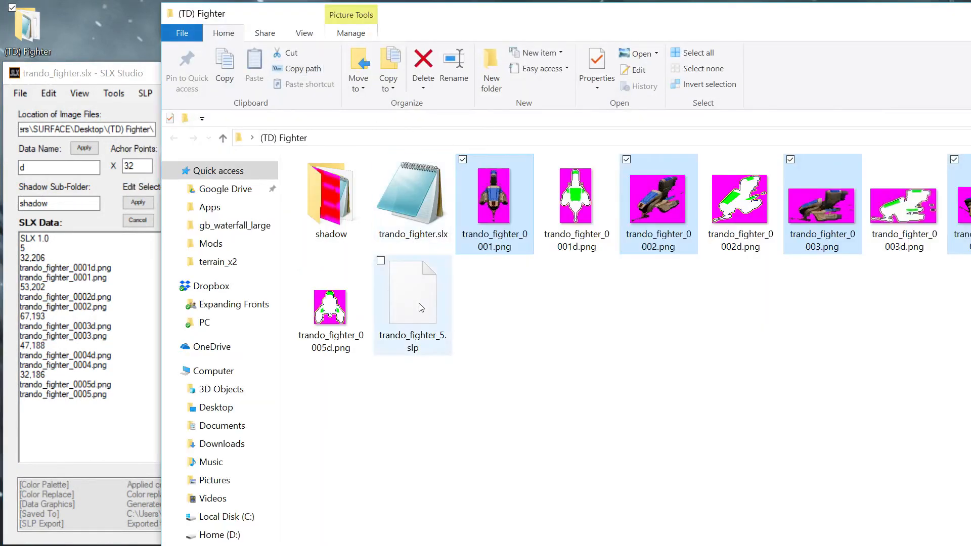
pyautogui.click(413, 312)
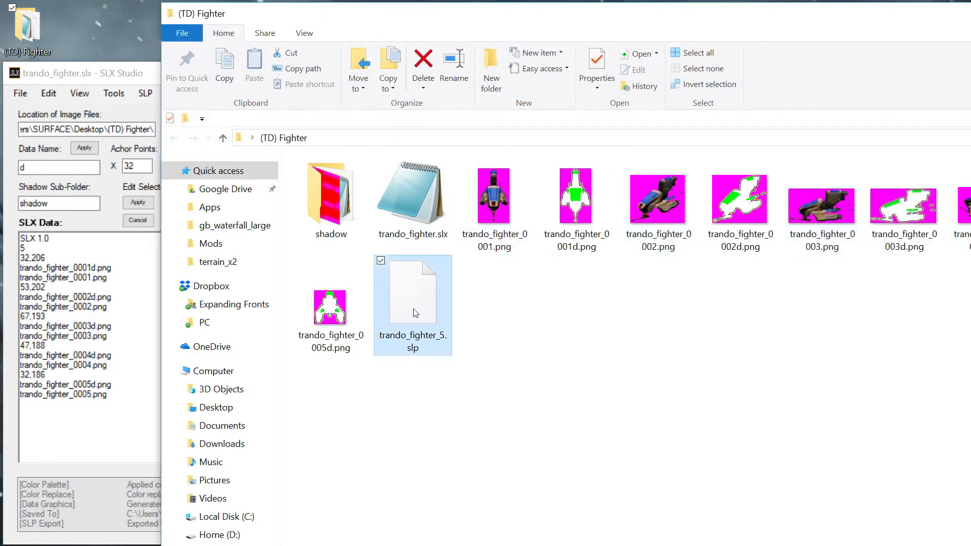
pyautogui.moveTo(413, 309); pyautogui.dragTo(393, 320)
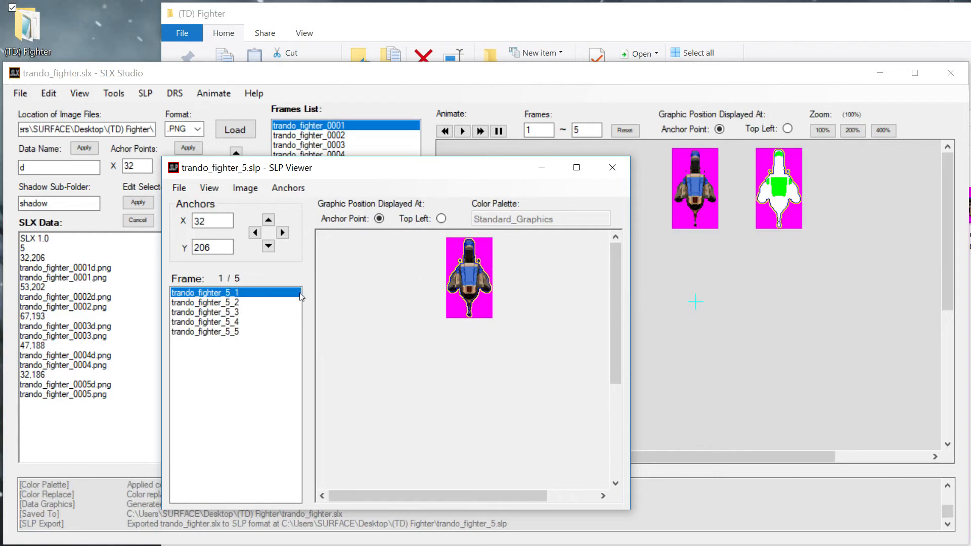
# - Examine all five frames of the exported SLP, return to the first one and close the SLP Viewer
pyautogui.click(256, 303)
pyautogui.click(254, 314)
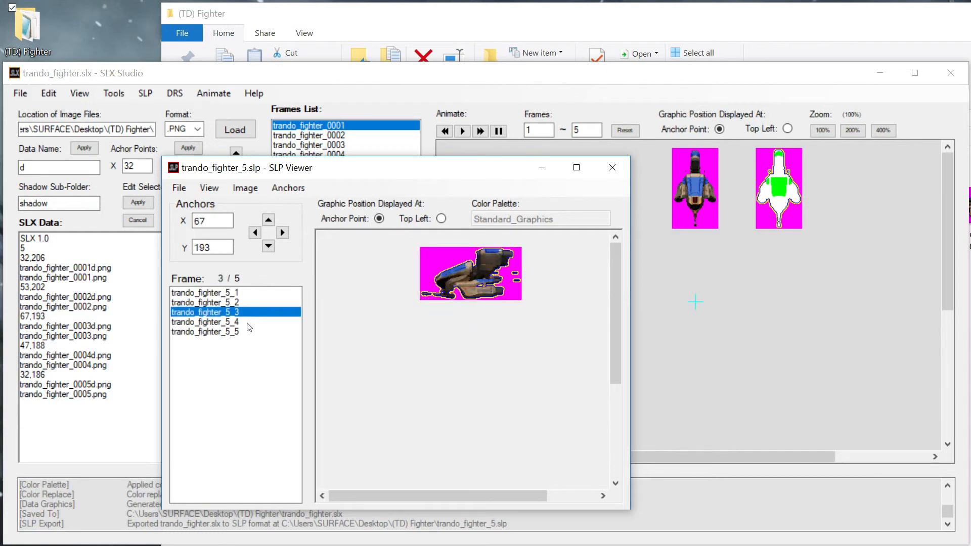
pyautogui.click(249, 323)
pyautogui.click(248, 333)
pyautogui.click(253, 294)
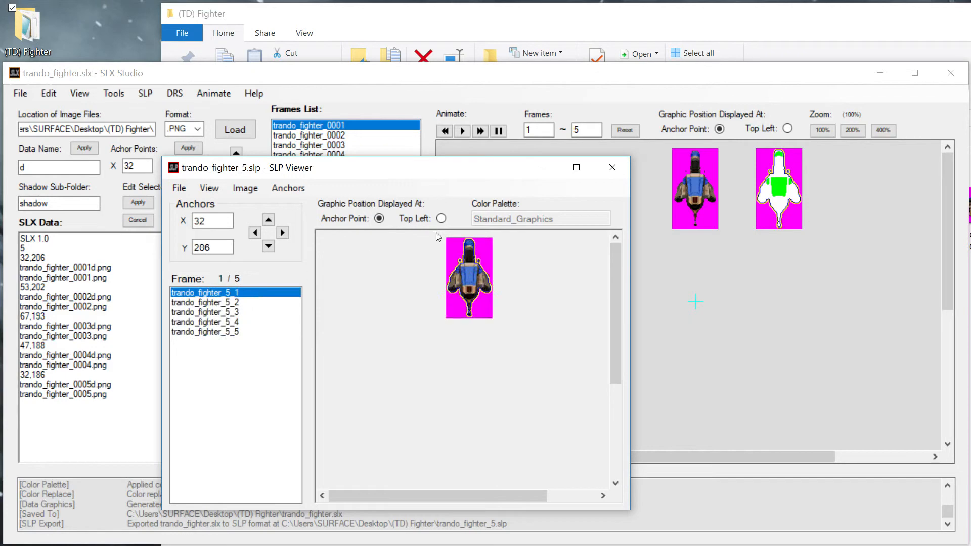
pyautogui.click(612, 167)
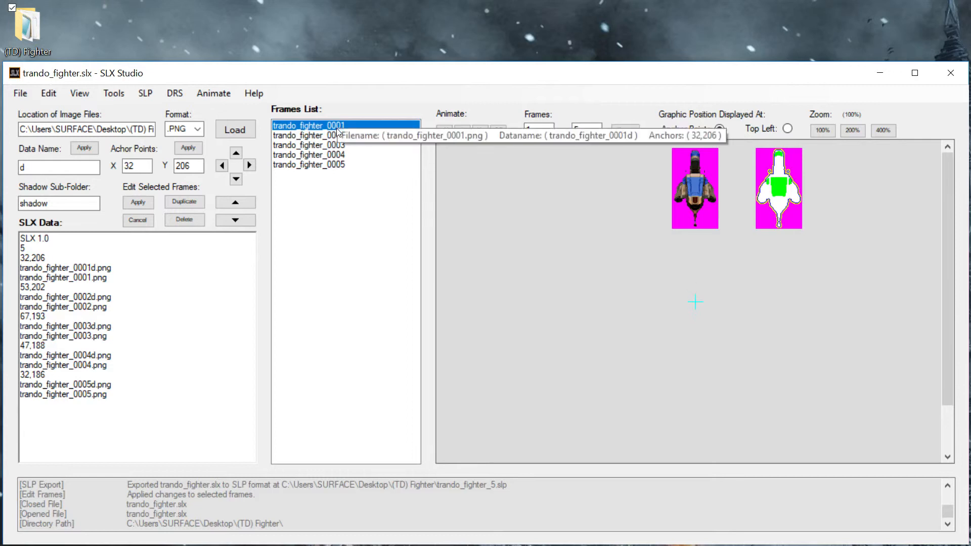
# - Duplicate all five frames until each appears five times, making 25 frames, and apply the change to the frames list
pyautogui.moveTo(336, 127); pyautogui.dragTo(337, 167)
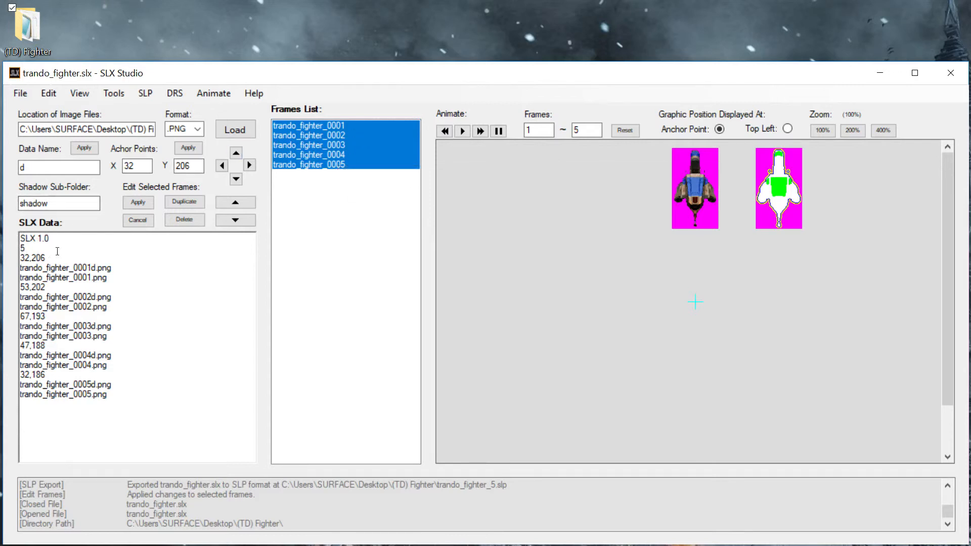
pyautogui.click(187, 202)
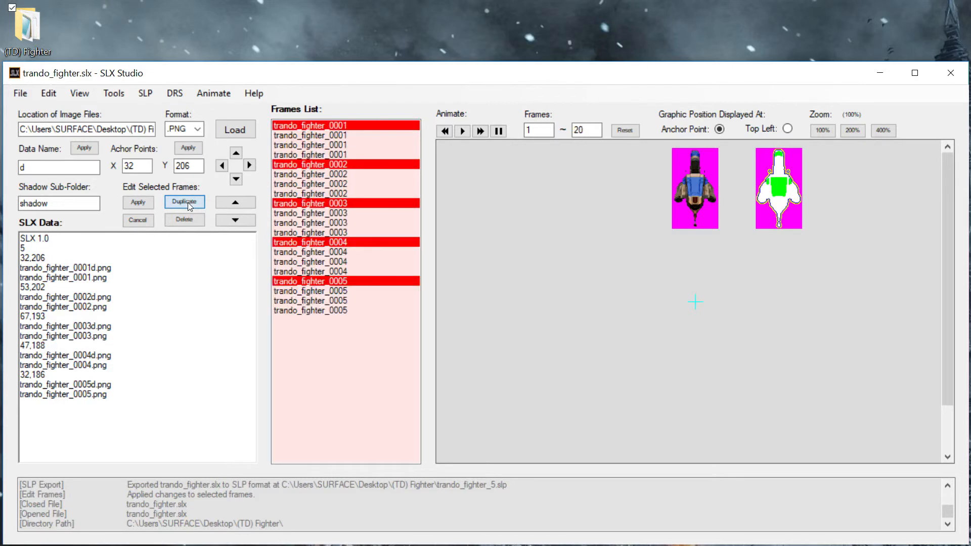
pyautogui.click(187, 202)
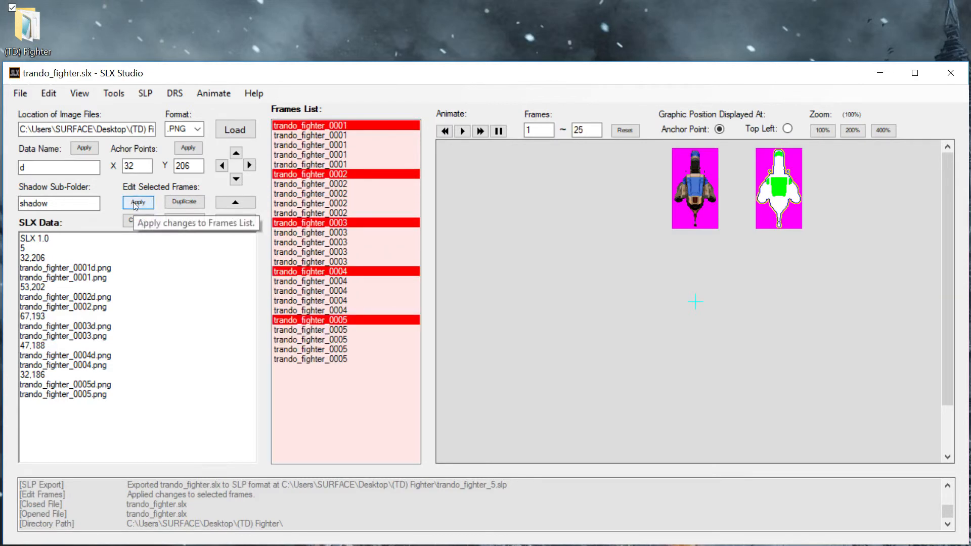
pyautogui.click(134, 202)
# - Play the 25-frame animation from the first frame and pause it
pyautogui.click(345, 126)
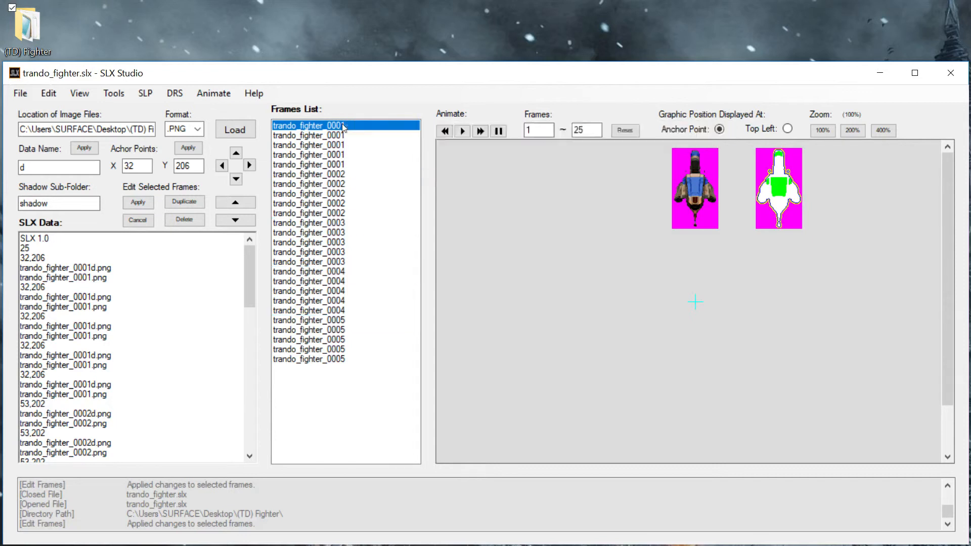
pyautogui.click(462, 131)
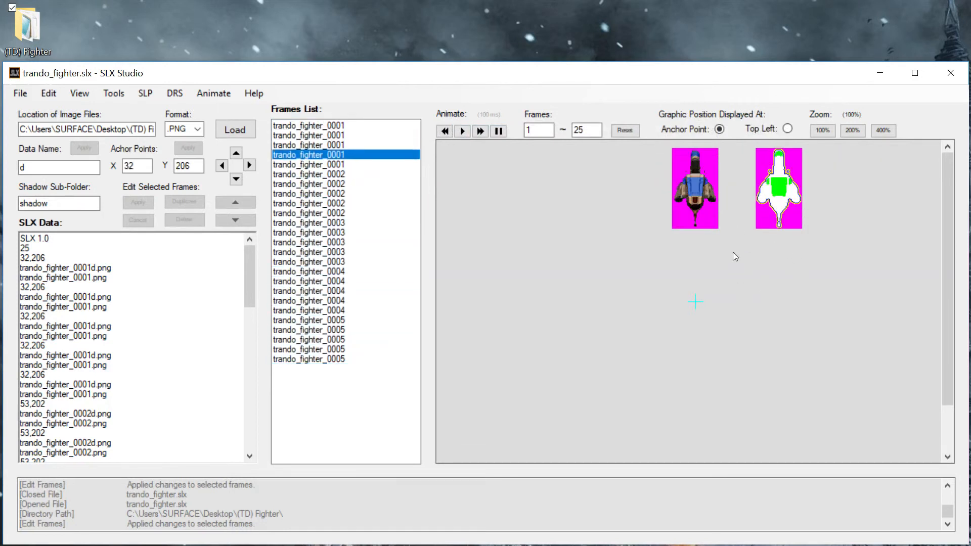
pyautogui.click(499, 131)
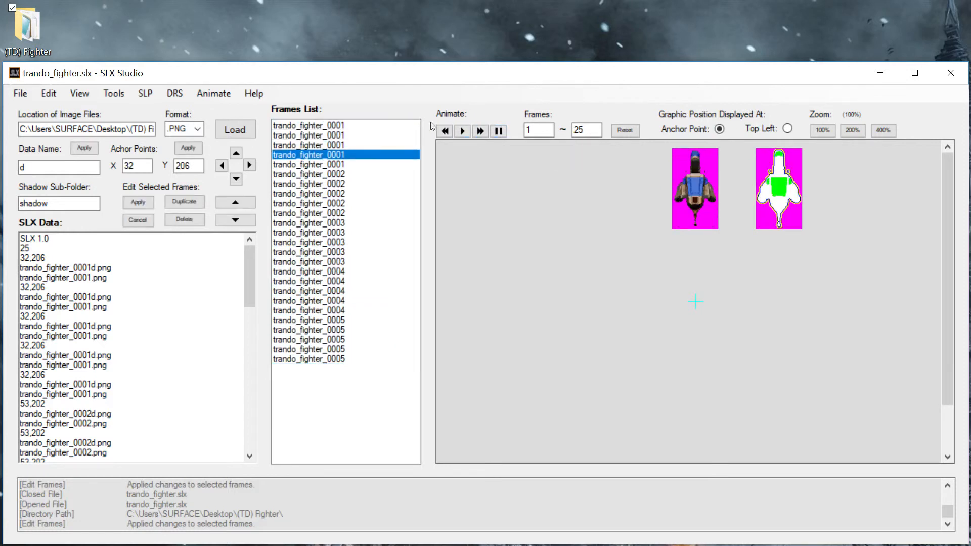
# - Simulate aircraft hover with anchors on the 25-frame fighter graphic, starting from the first frame
pyautogui.click(353, 125)
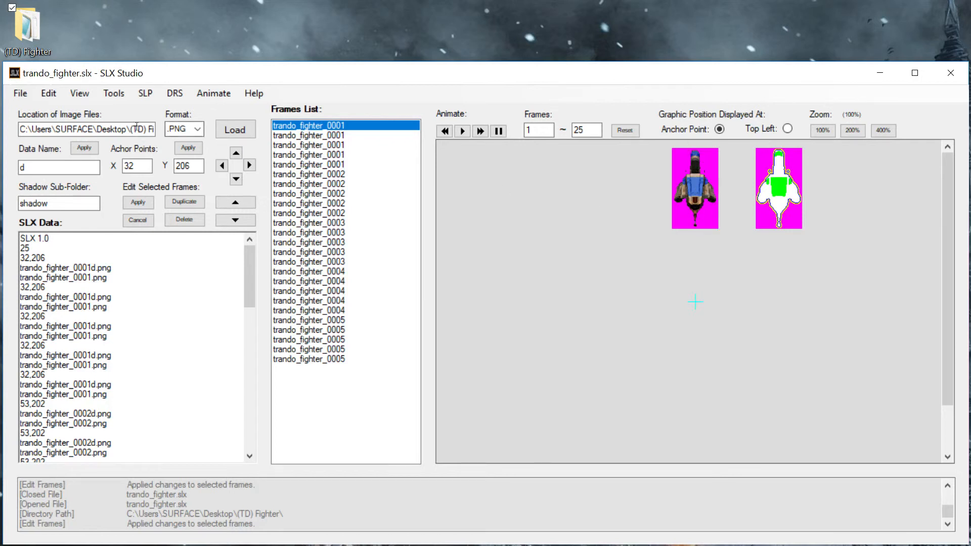
pyautogui.click(49, 93)
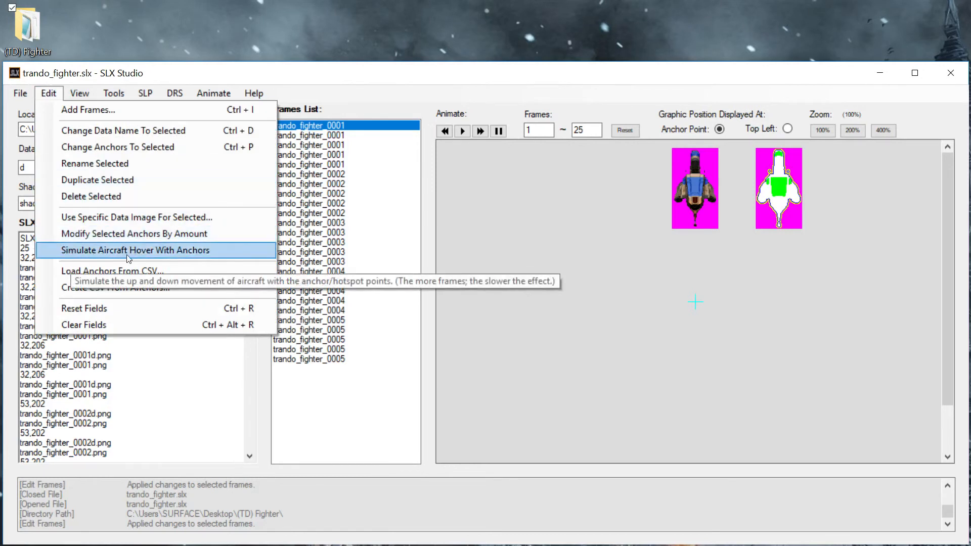
pyautogui.click(198, 251)
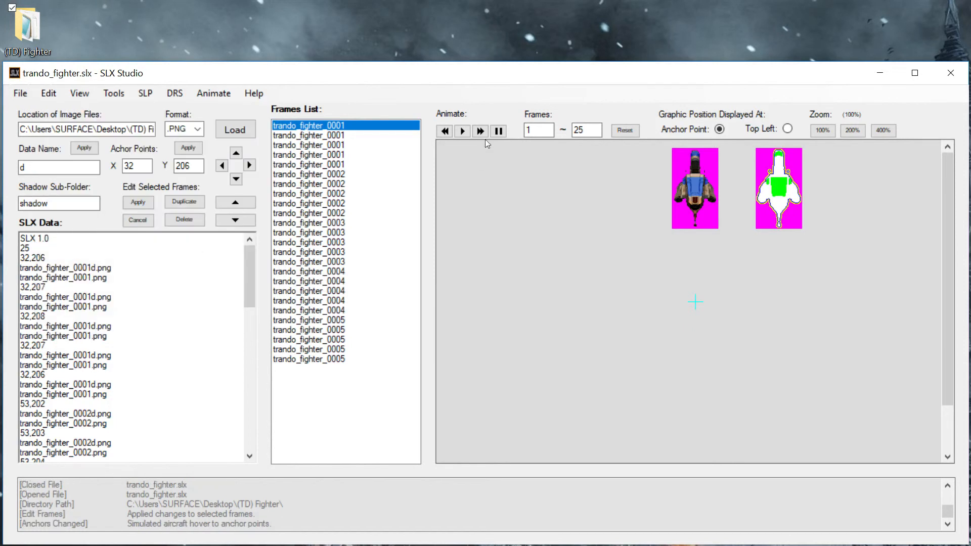
# - Play the fighter's hover animation, pause it and return to the first frame
pyautogui.click(463, 131)
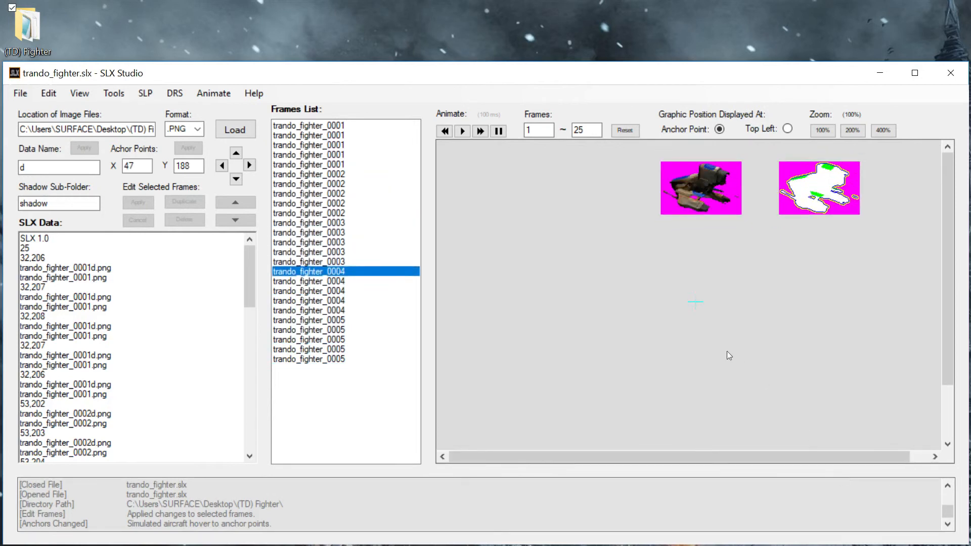
pyautogui.click(499, 131)
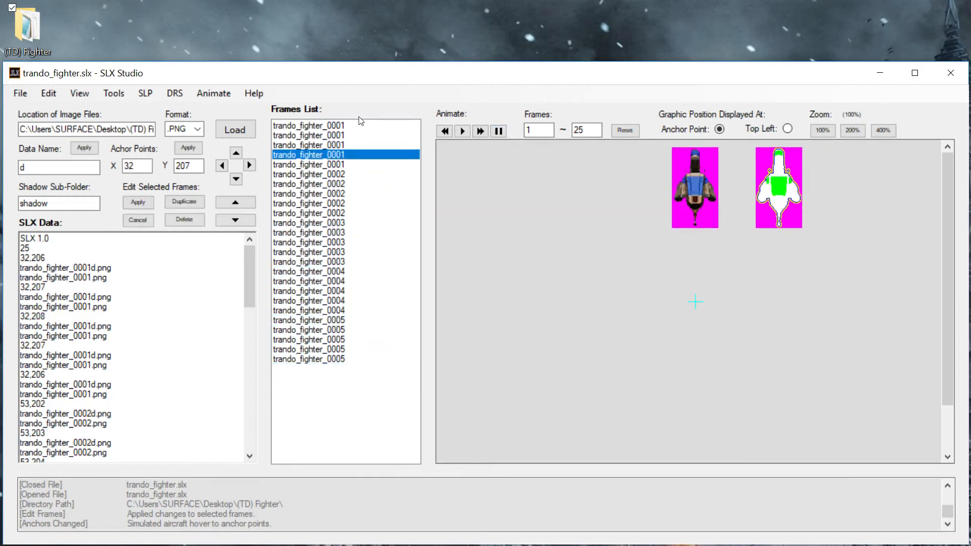
pyautogui.click(356, 127)
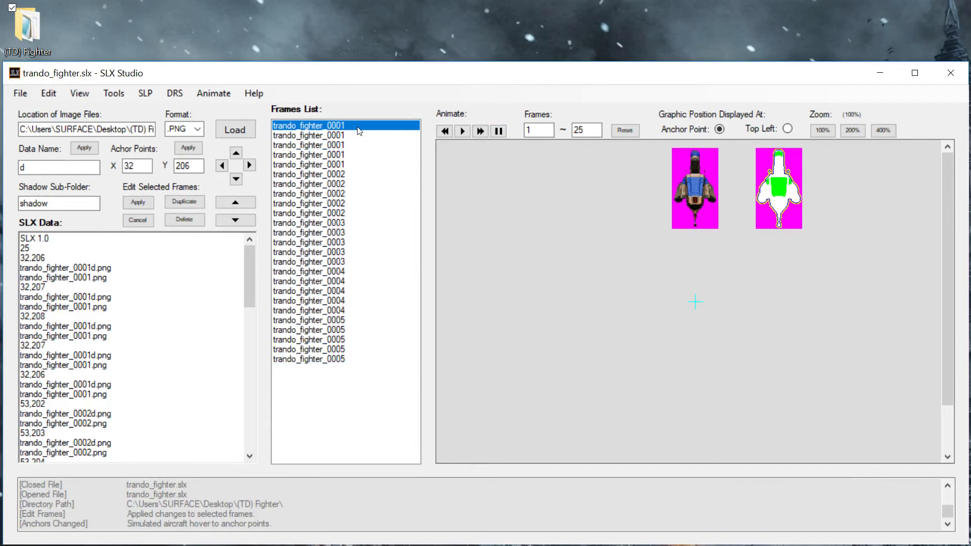
# - Save the hovering graphic as trando_fighter_hover.slx in the (TD) Fighter folder
pyautogui.click(20, 93)
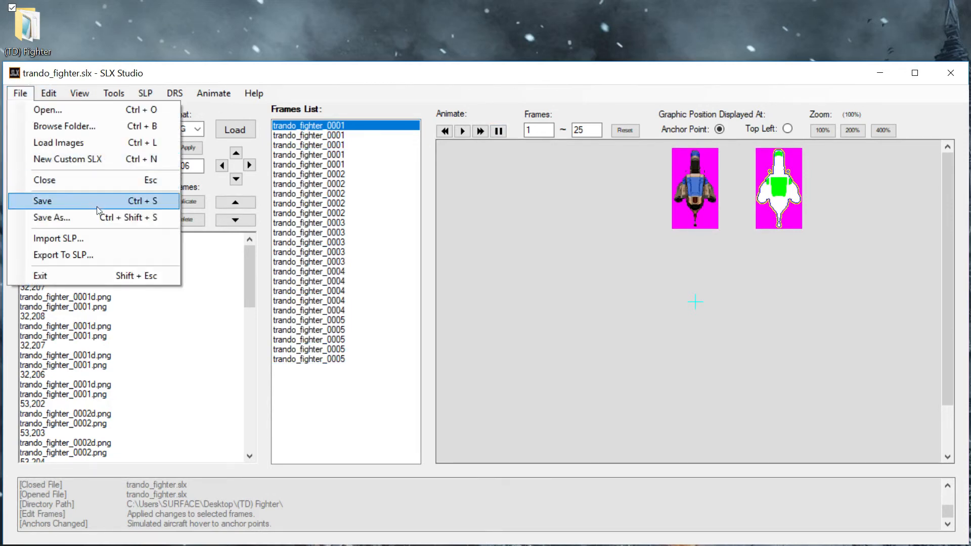
pyautogui.click(108, 216)
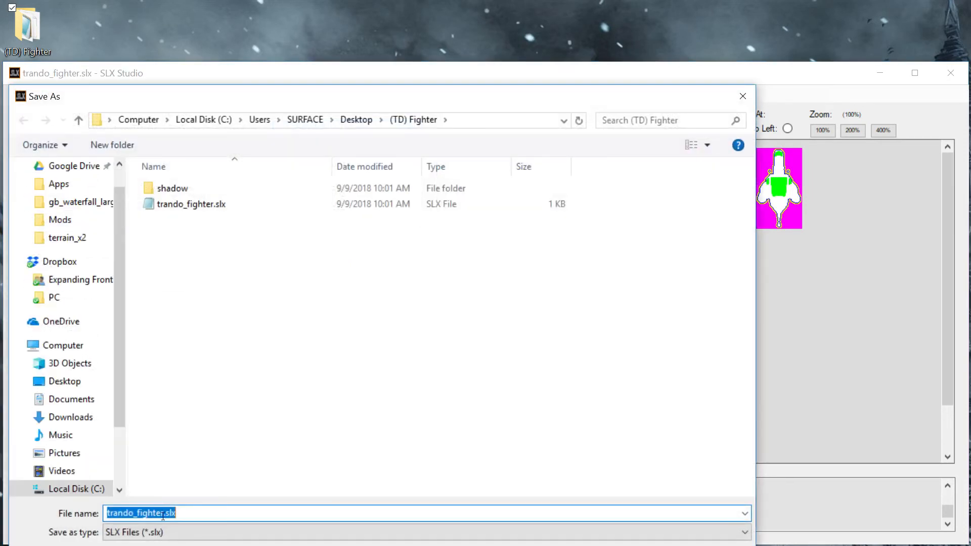
pyautogui.click(163, 515)
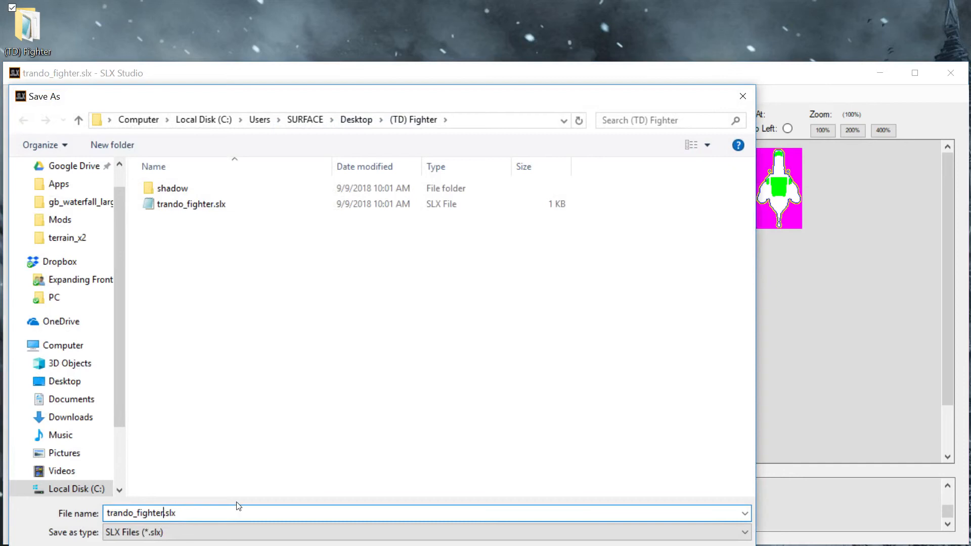
pyautogui.write('_hover')
pyautogui.press('Return')
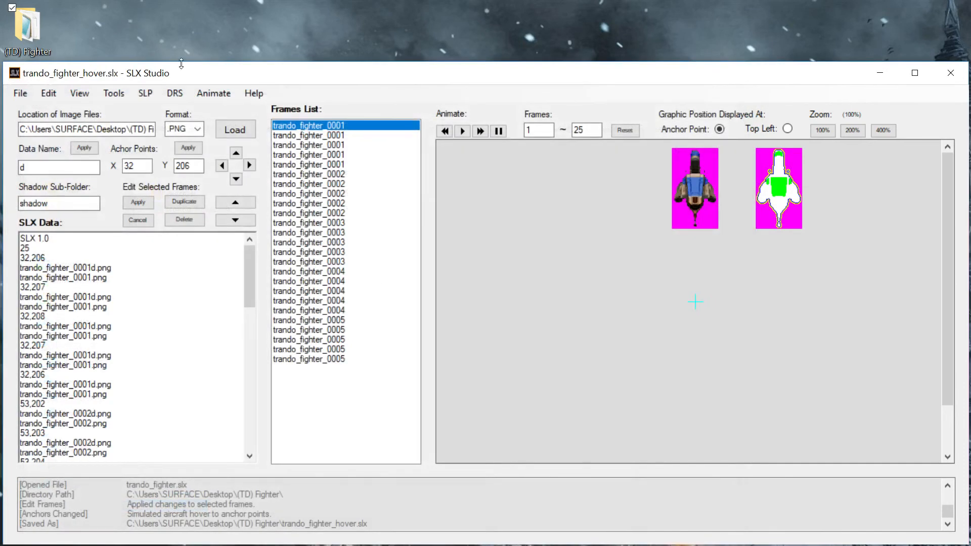
# - Export the hover SLX as an 8-bit standard SLP named trando_fighter_25.slp in the (TD) Fighter folder
pyautogui.click(20, 93)
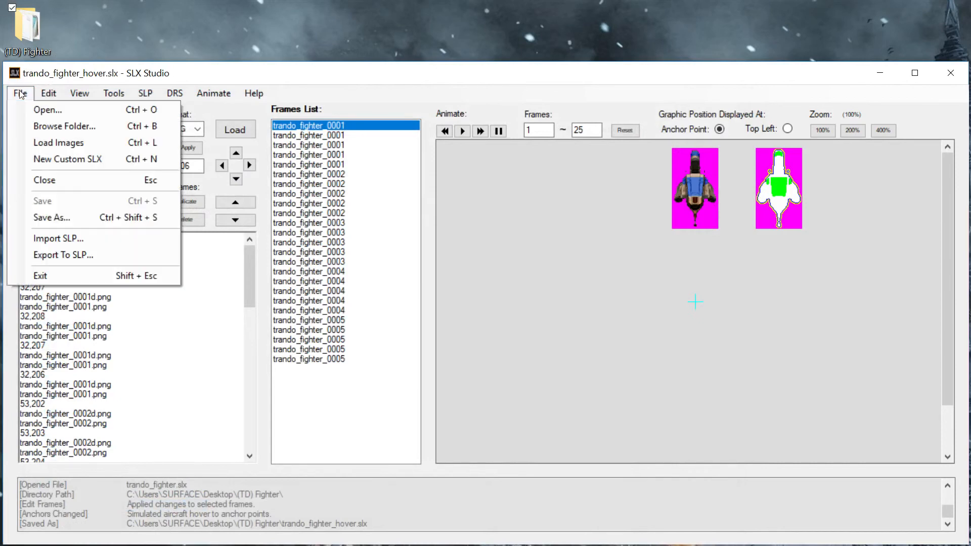
pyautogui.click(104, 256)
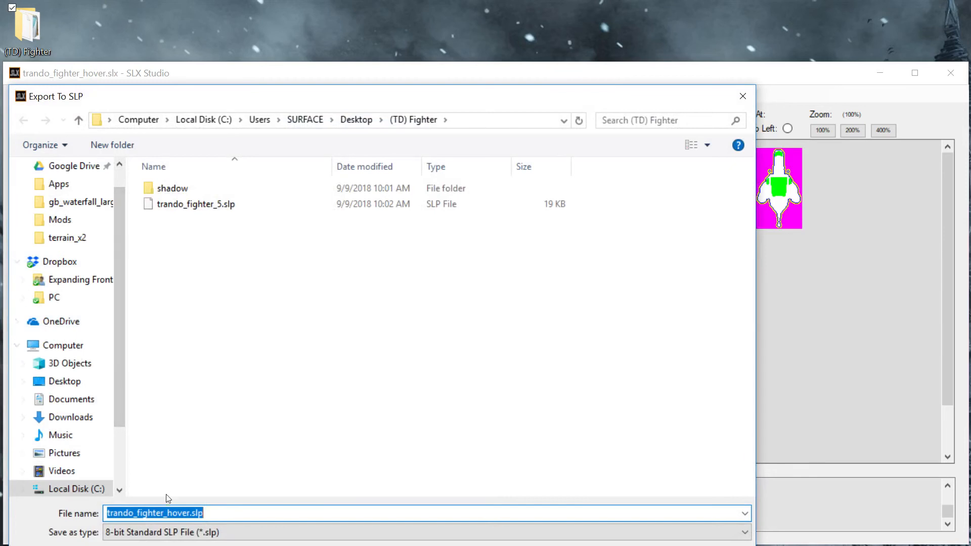
pyautogui.moveTo(167, 512); pyautogui.dragTo(192, 513)
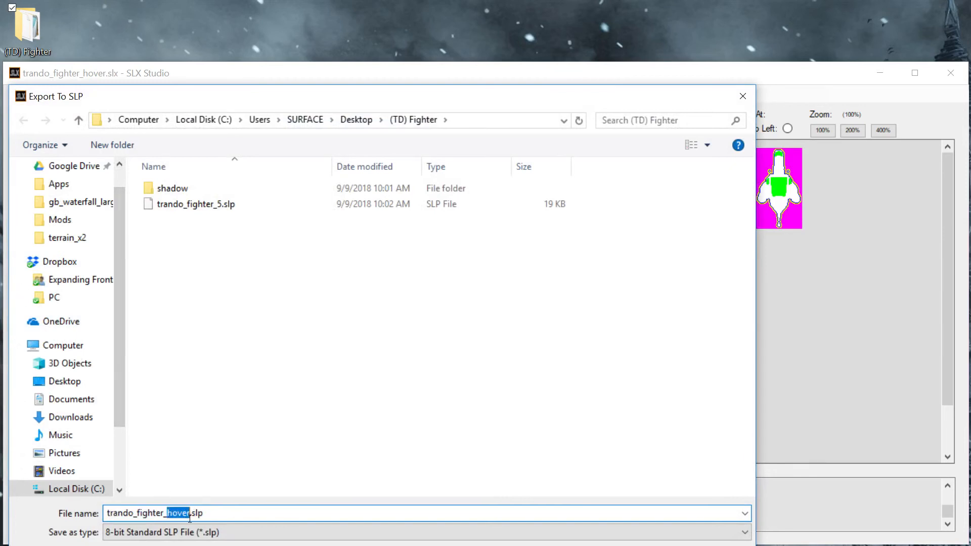
pyautogui.write('25')
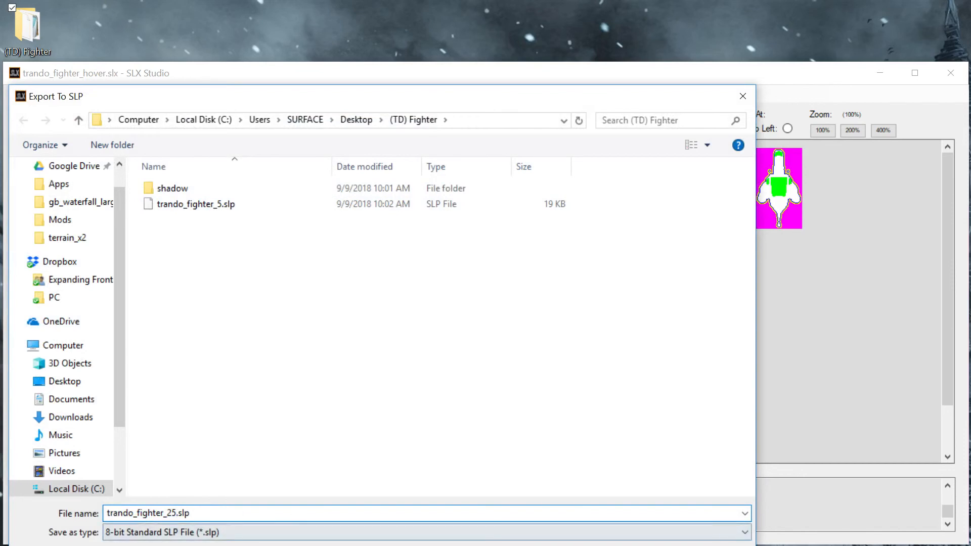
pyautogui.press('Return')
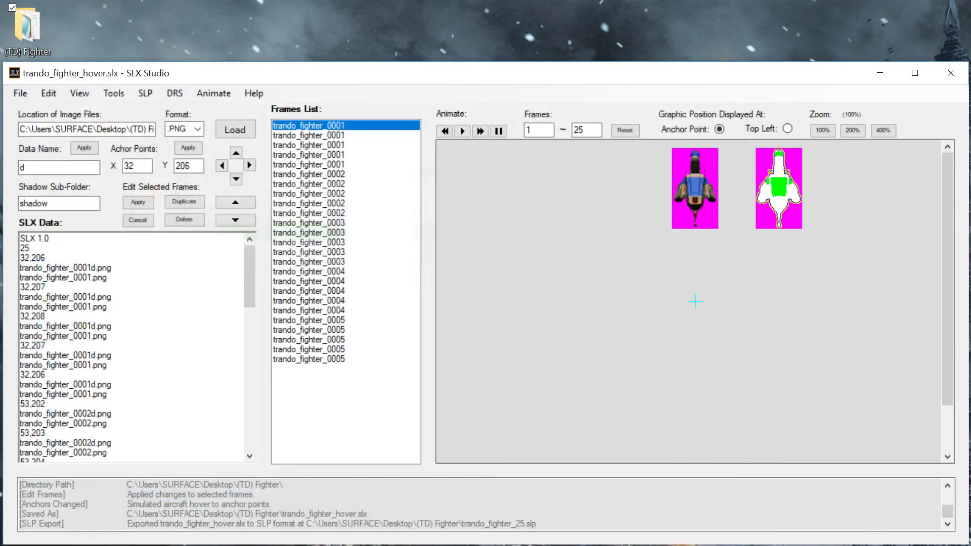
# - Open the SLP Viewer and load trando_fighter_25.slp into it from the (TD) Fighter folder
pyautogui.click(145, 93)
pyautogui.moveTo(175, 93)
pyautogui.moveTo(145, 93)
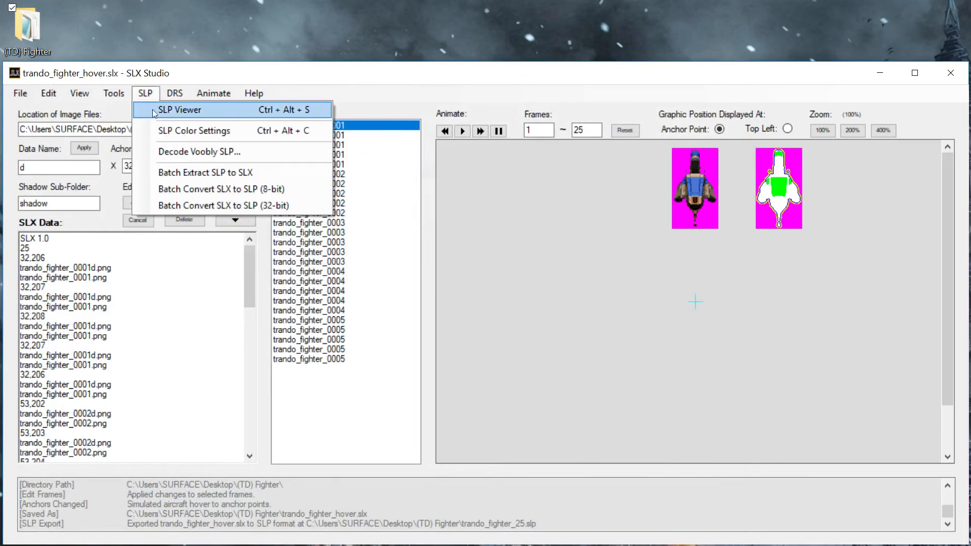
pyautogui.click(157, 108)
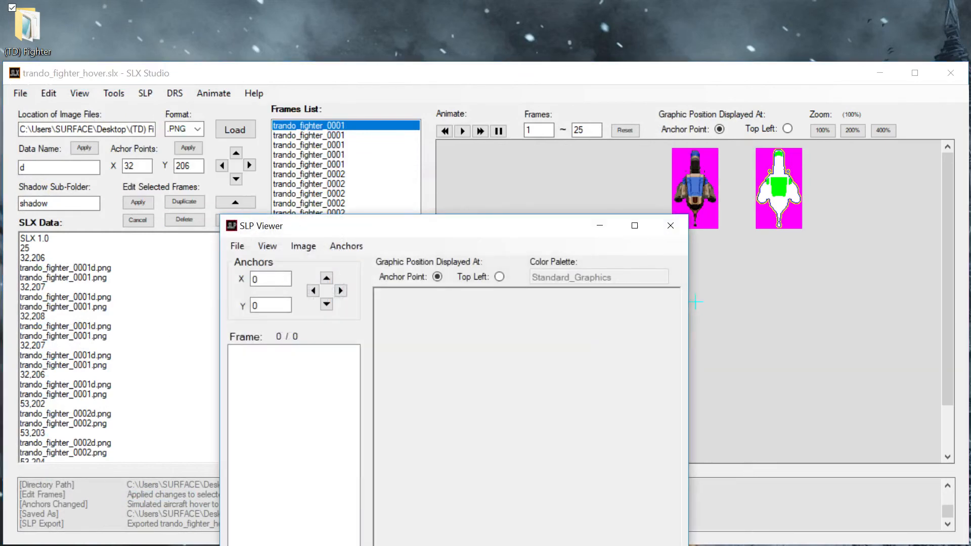
pyautogui.click(569, 545)
pyautogui.moveTo(491, 320); pyautogui.dragTo(470, 484)
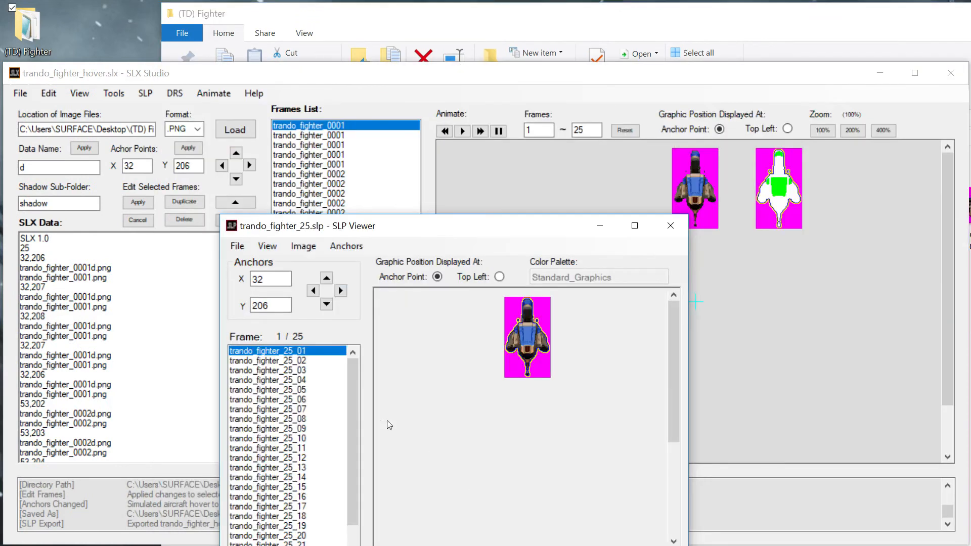
# - Examine the frames of the exported 25-frame SLP forwards and backwards, ending on the last frame, and close the SLP Viewer
pyautogui.press('Down')
pyautogui.press('Down')
pyautogui.press('Down')
pyautogui.press('Down')
pyautogui.press('Down')
pyautogui.press('Down')
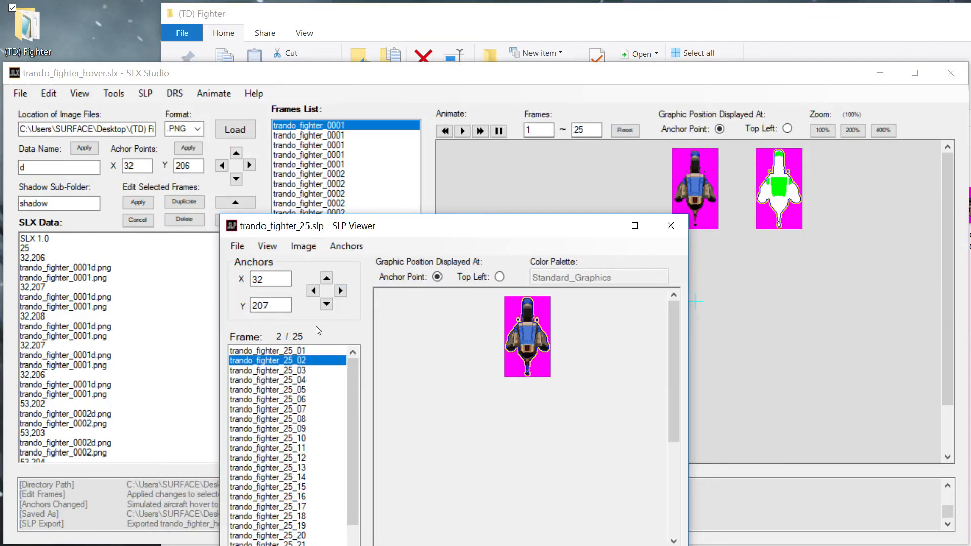
pyautogui.press('Down')
pyautogui.press('Down')
pyautogui.press('Down')
pyautogui.press('Down')
pyautogui.press('Down')
pyautogui.press('Down')
pyautogui.press('Down')
pyautogui.press('Down')
pyautogui.press('Down')
pyautogui.press('Down')
pyautogui.press('Down')
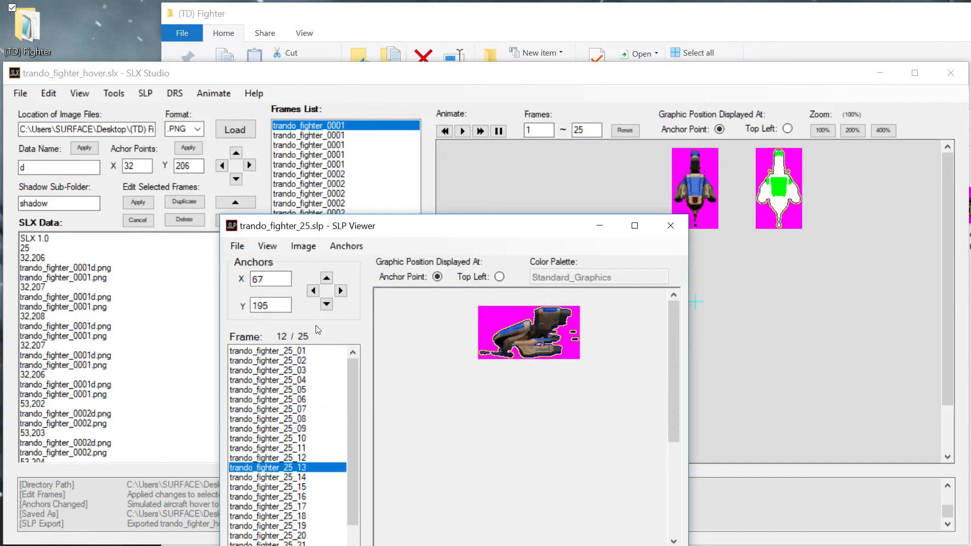
pyautogui.press('Down')
pyautogui.press('Down')
pyautogui.press('Down')
pyautogui.press('Down')
pyautogui.press('Down')
pyautogui.press('Down')
pyautogui.press('Down')
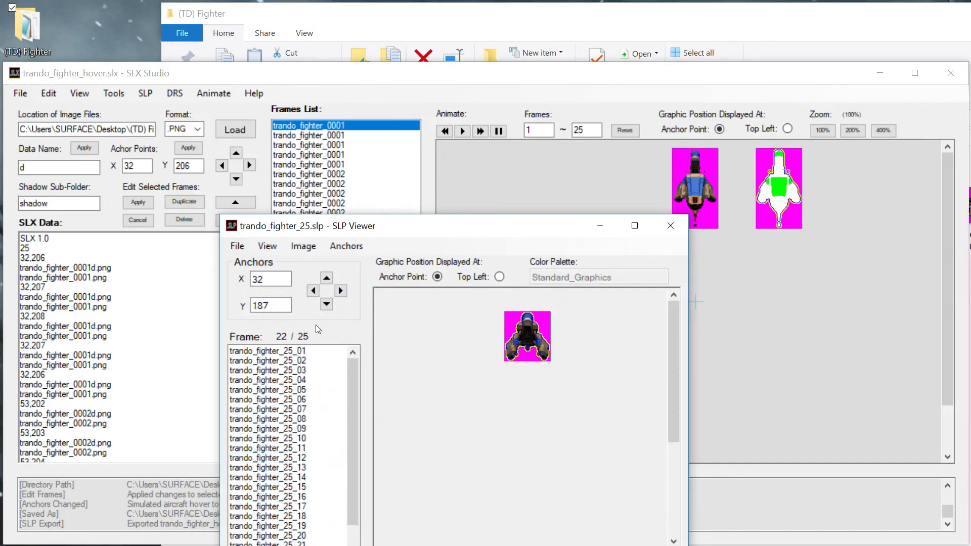
pyautogui.press('Up')
pyautogui.press('Up')
pyautogui.press('Up')
pyautogui.press('Up')
pyautogui.press('Up')
pyautogui.press('Up')
pyautogui.press('Up')
pyautogui.press('Up')
pyautogui.press('Up')
pyautogui.press('Up')
pyautogui.press('Up')
pyautogui.press('Up')
pyautogui.press('Up')
pyautogui.press('Up')
pyautogui.press('Up')
pyautogui.press('Up')
pyautogui.press('Up')
pyautogui.press('Up')
pyautogui.press('Up')
pyautogui.press('Up')
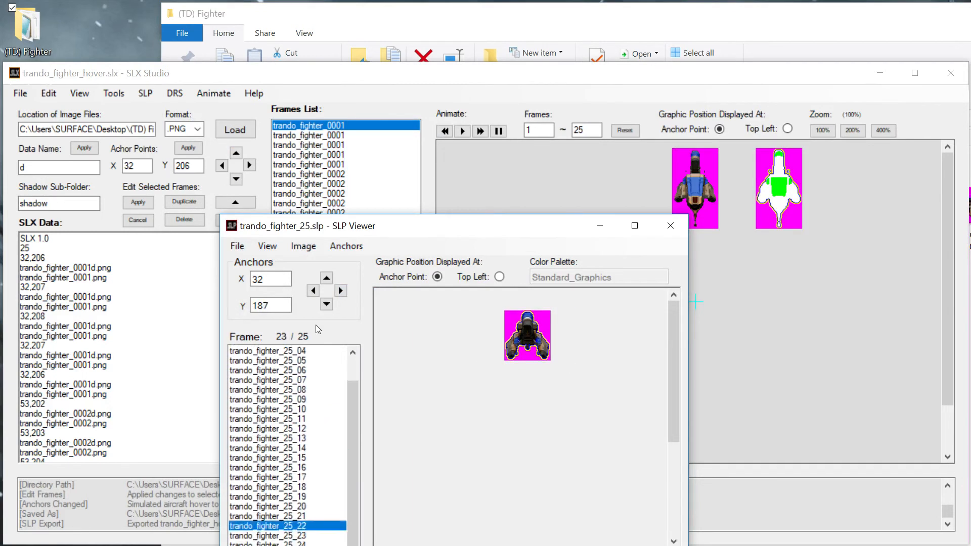
pyautogui.press('Down')
pyautogui.press('Down')
pyautogui.press('Down')
pyautogui.press('Down')
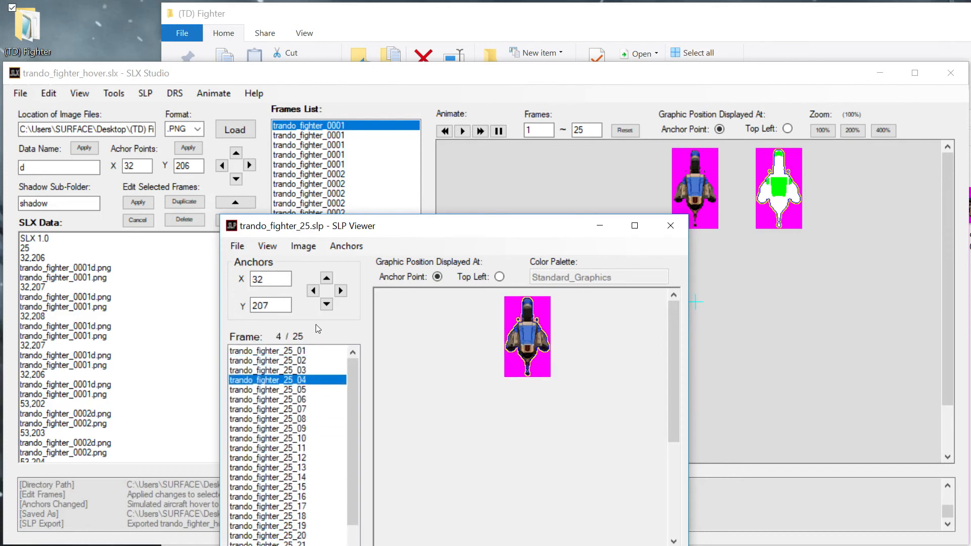
pyautogui.press('Up')
pyautogui.press('Up')
pyautogui.press('Up')
pyautogui.press('Up')
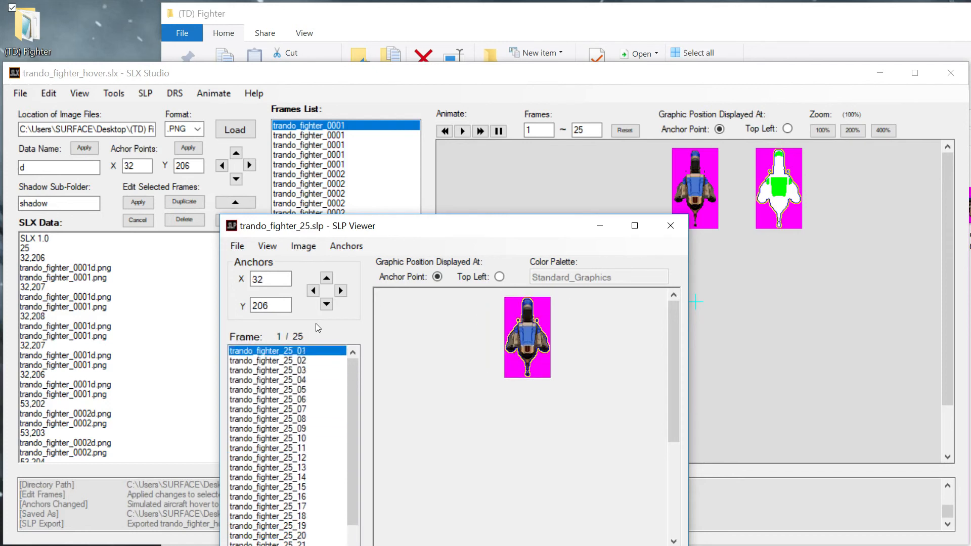
pyautogui.press('Down')
pyautogui.press('Down')
pyautogui.press('Down')
pyautogui.press('Down')
pyautogui.press('Down')
pyautogui.press('Down')
pyautogui.press('Down')
pyautogui.press('Down')
pyautogui.press('Down')
pyautogui.press('Down')
pyautogui.press('Down')
pyautogui.press('Down')
pyautogui.press('Down')
pyautogui.press('Down')
pyautogui.press('Down')
pyautogui.press('Down')
pyautogui.press('Down')
pyautogui.press('Down')
pyautogui.press('Down')
pyautogui.press('Down')
pyautogui.press('Down')
pyautogui.press('Down')
pyautogui.press('Down')
pyautogui.press('Down')
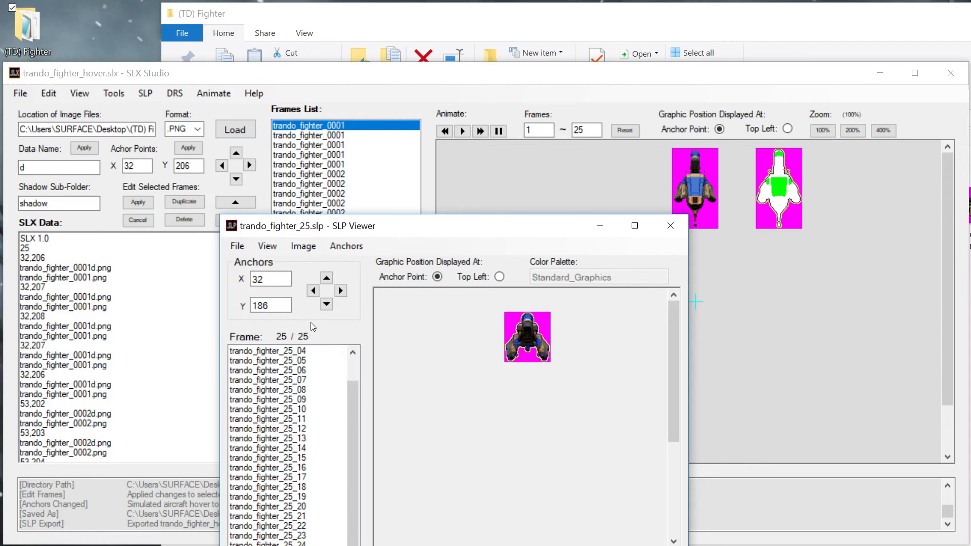
pyautogui.click(676, 231)
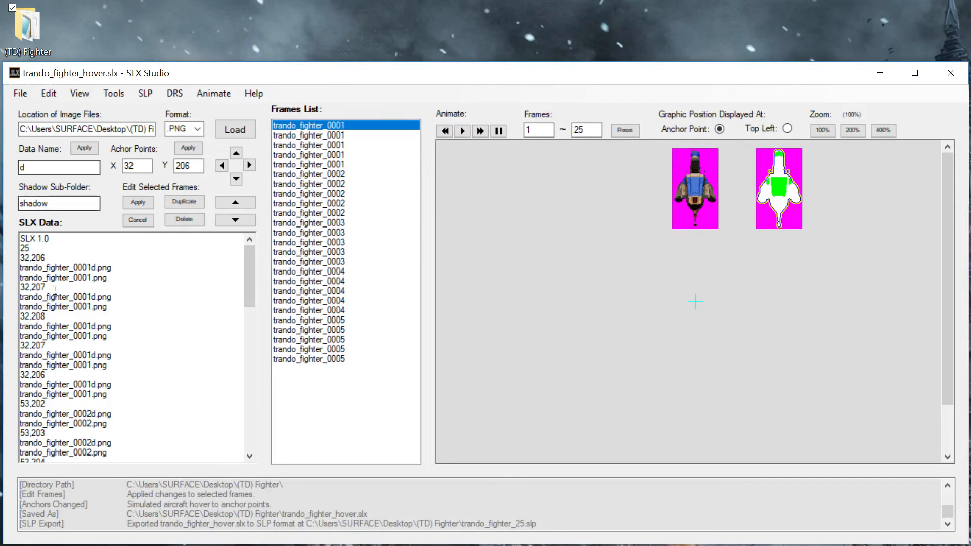
# - Close trando_fighter_hover.slx and open trando_fighter_sh.slx from the shadow folder inside (TD) Fighter
pyautogui.hotkey('ctrl', 'w')
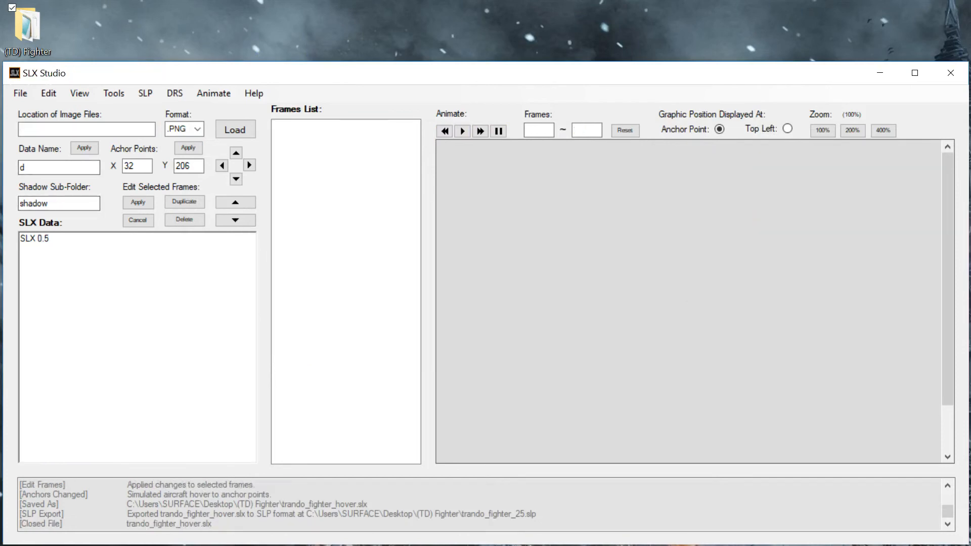
pyautogui.hotkey('alt', 'Tab')
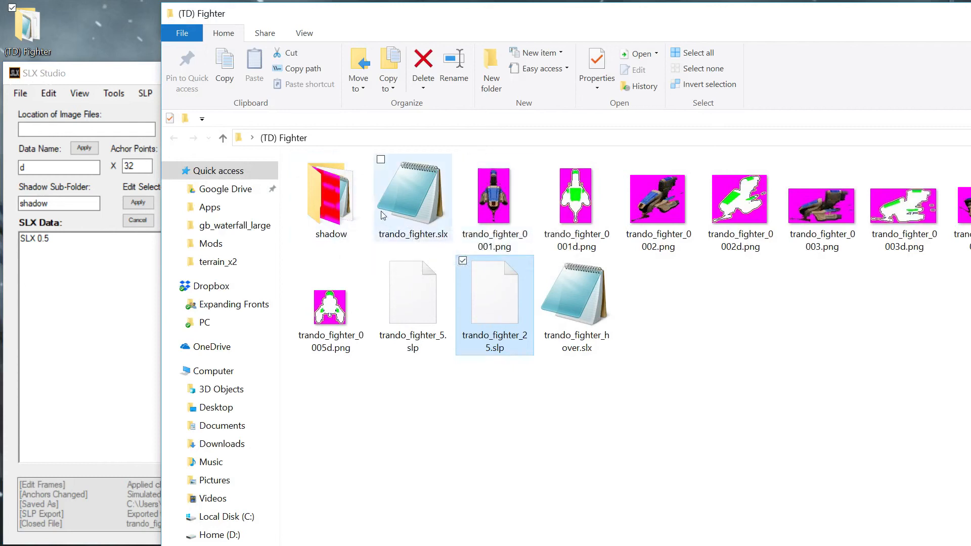
pyautogui.doubleClick(342, 209)
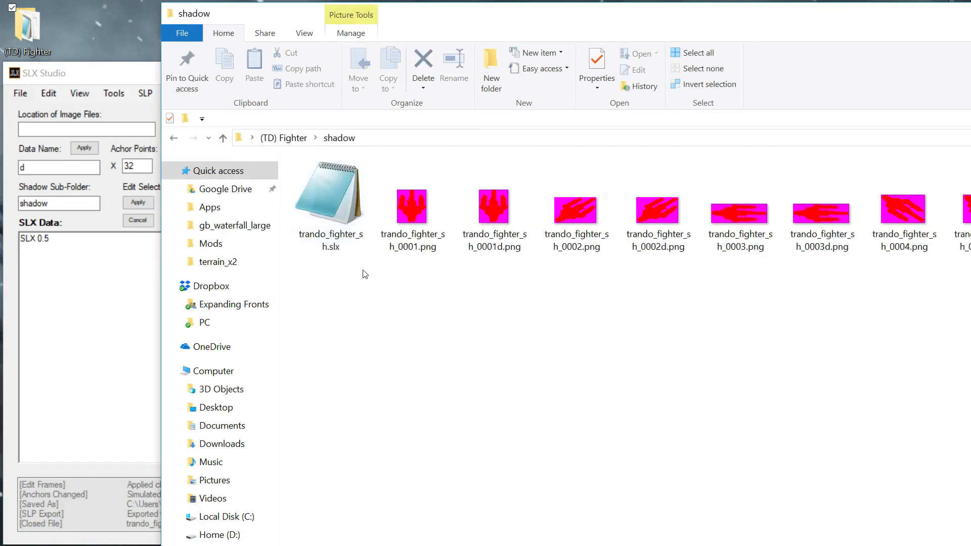
pyautogui.moveTo(308, 210); pyautogui.dragTo(133, 315)
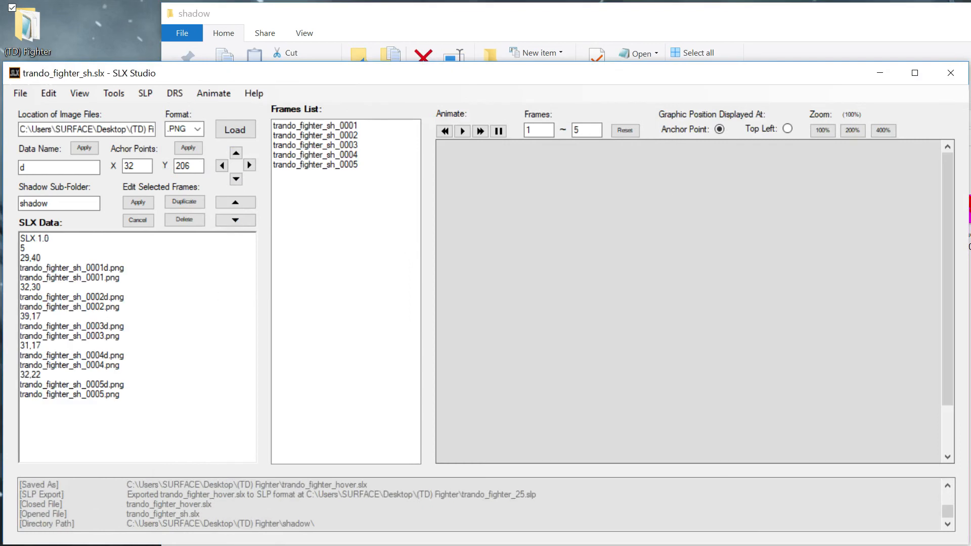
pyautogui.click(288, 545)
pyautogui.click(288, 545)
# - Look through the five shadow frames, trando_fighter_sh_0001 to trando_fighter_sh_0005
pyautogui.click(323, 135)
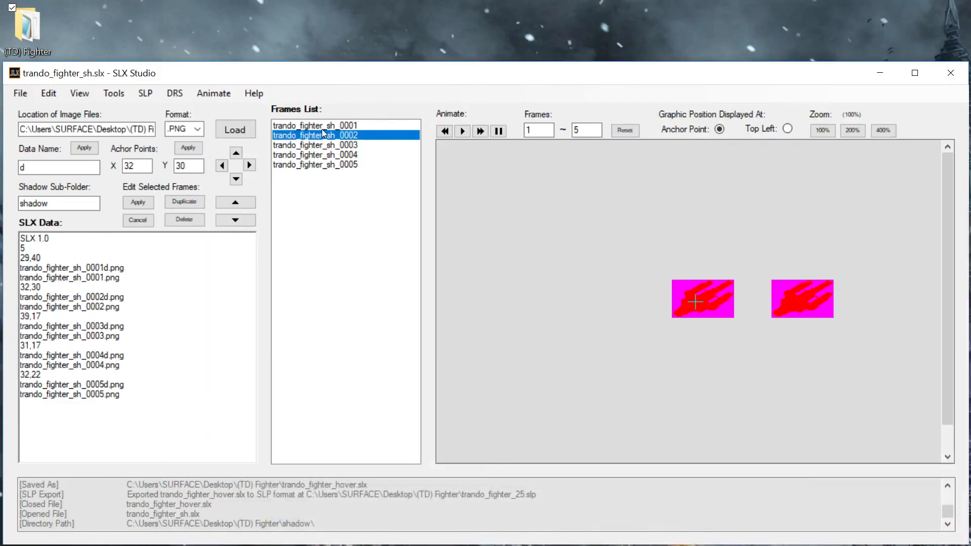
pyautogui.click(322, 127)
pyautogui.click(325, 136)
pyautogui.click(327, 146)
pyautogui.click(327, 155)
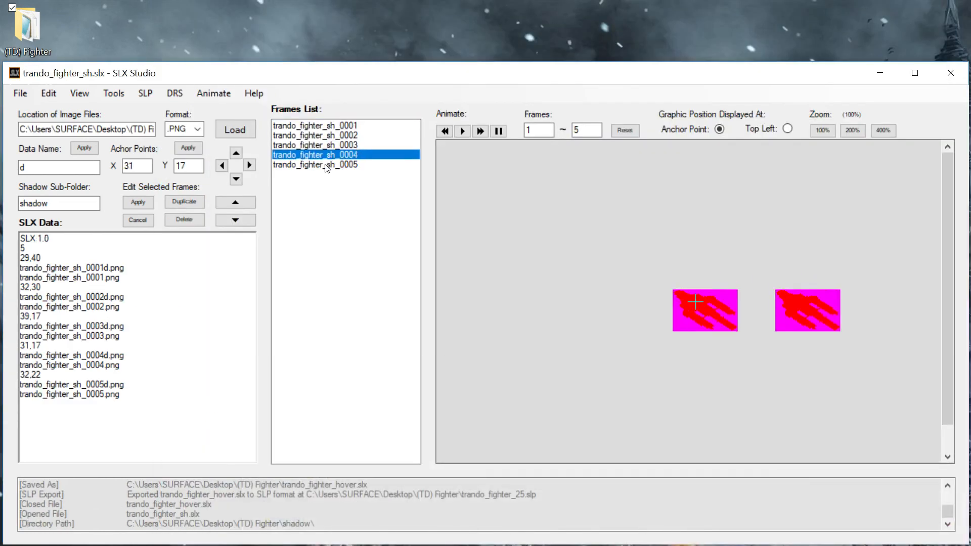
pyautogui.click(326, 166)
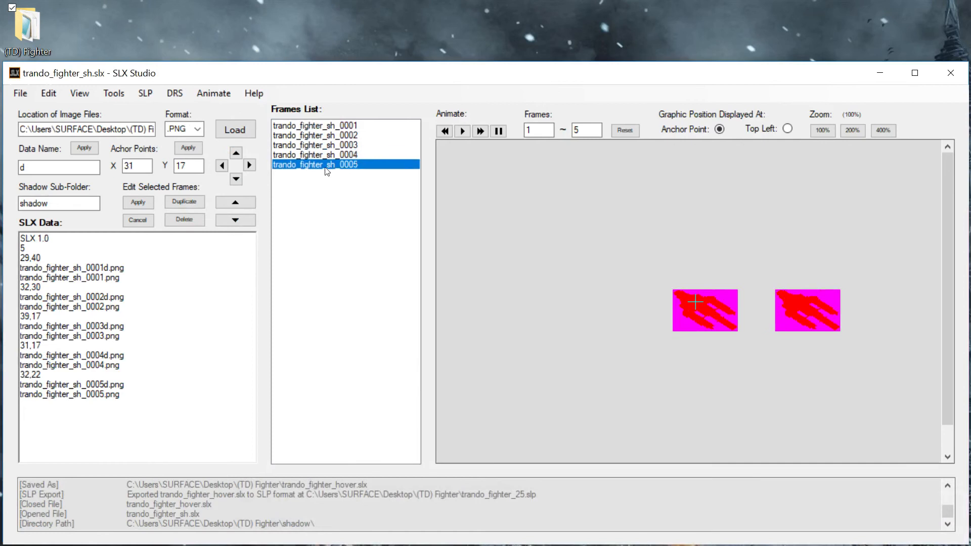
# - Play the shadow animation from the first frame, pause it and reselect trando_fighter_sh_0001
pyautogui.click(342, 127)
pyautogui.click(460, 132)
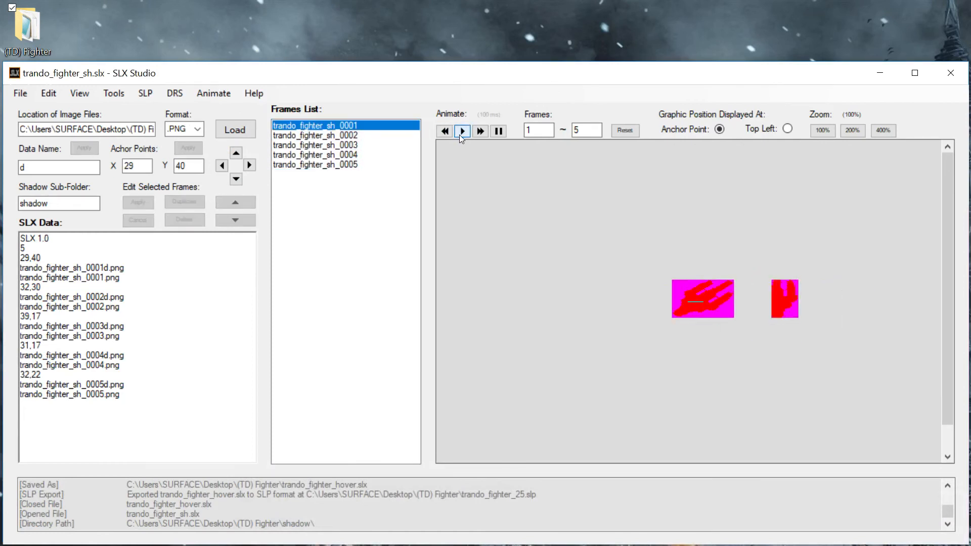
pyautogui.click(499, 131)
pyautogui.click(400, 127)
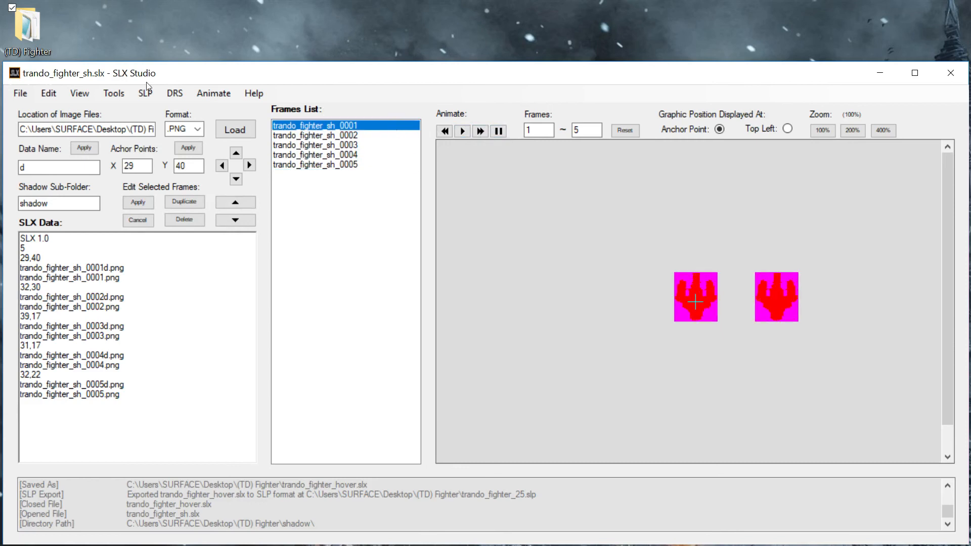
# - Export the shadow SLX to the (TD) Fighter folder as the 8-bit standard SLP file trando_fighter_sh.slp
pyautogui.click(20, 94)
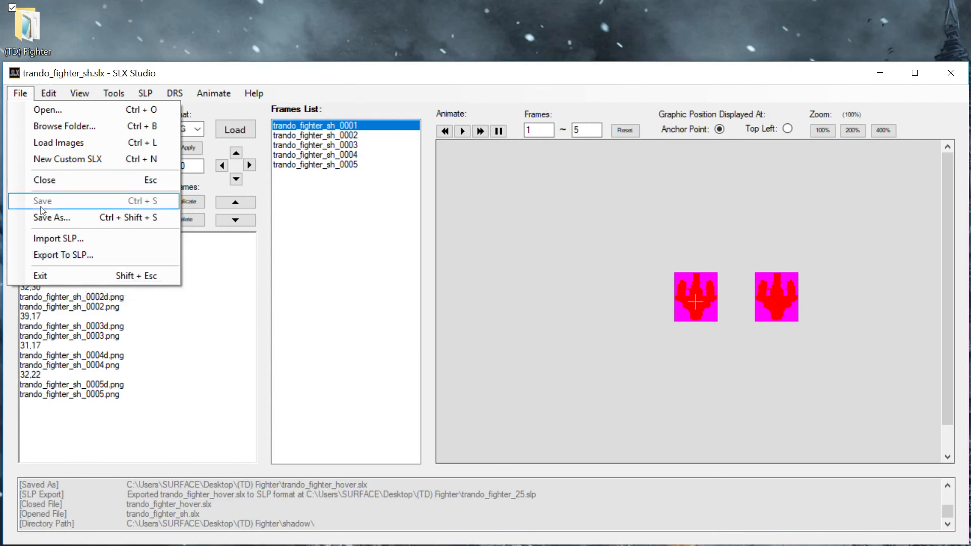
pyautogui.click(84, 249)
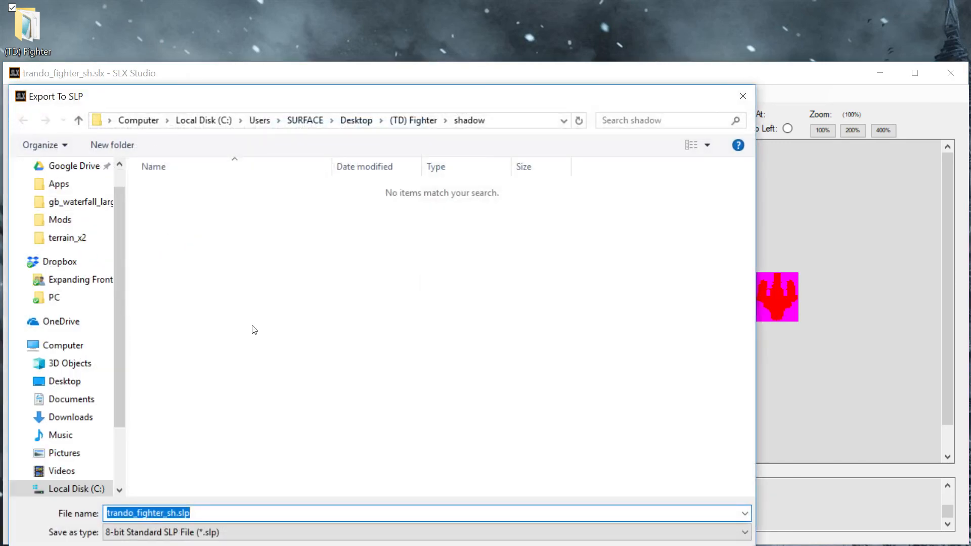
pyautogui.click(416, 123)
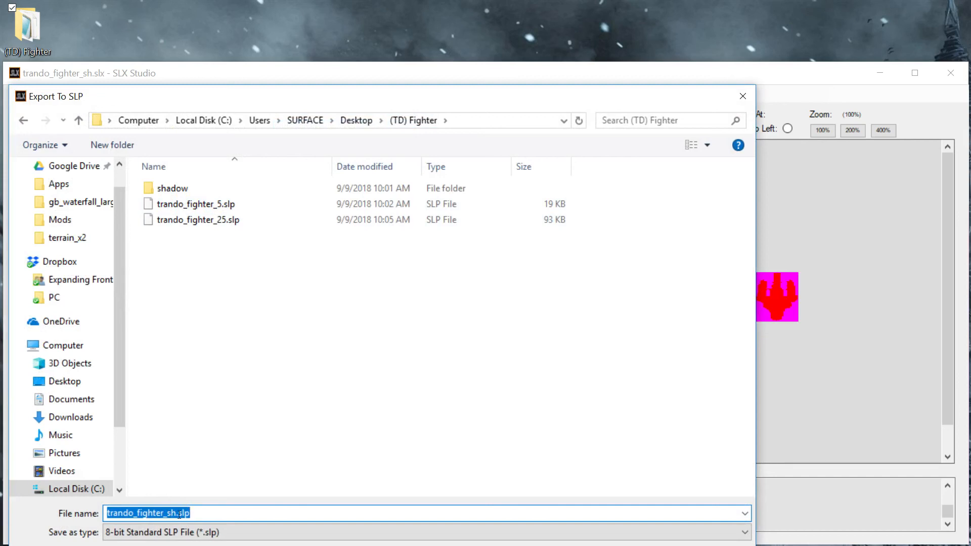
pyautogui.press('Return')
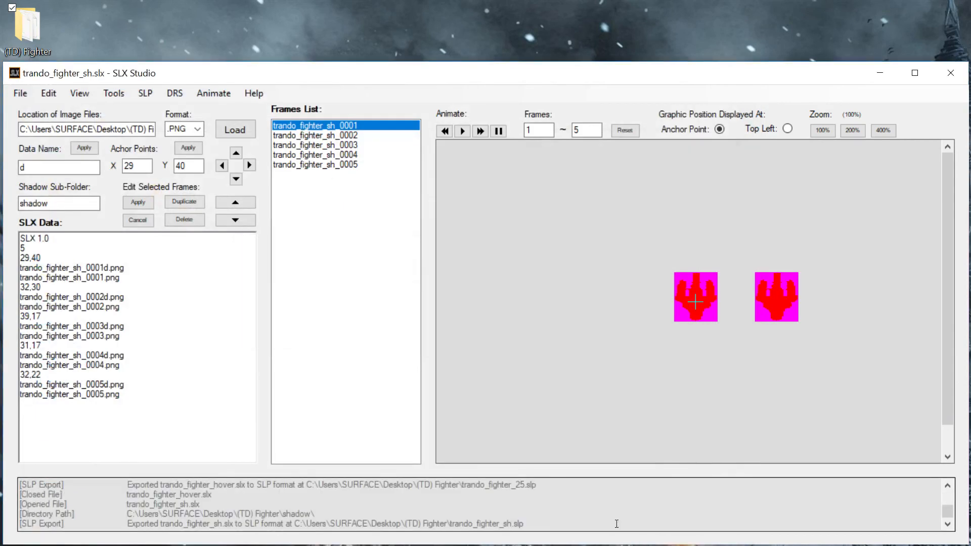
# - Load trando_fighter_sh.slp from the (TD) Fighter folder into the SLP Viewer and close the folder window
pyautogui.click(145, 93)
pyautogui.click(164, 108)
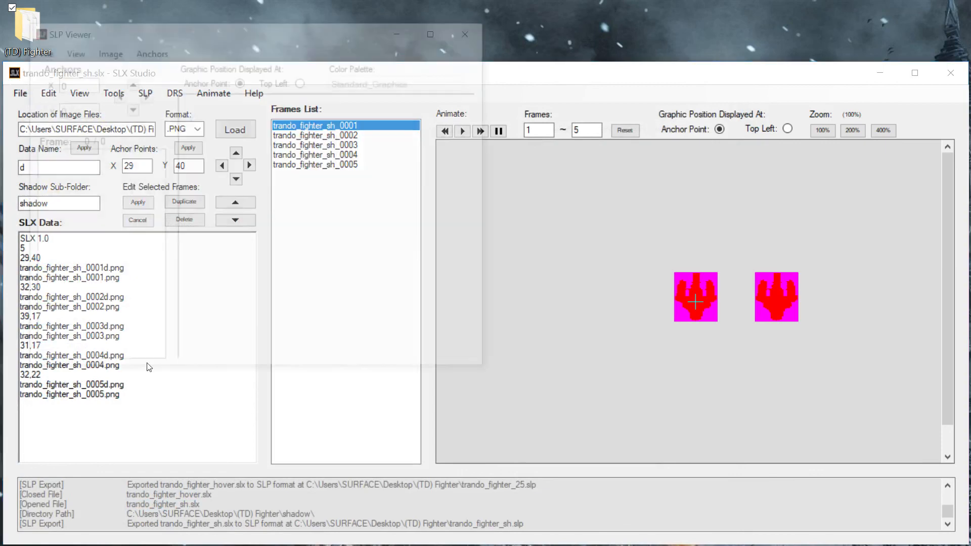
pyautogui.hotkey('alt', 'Tab')
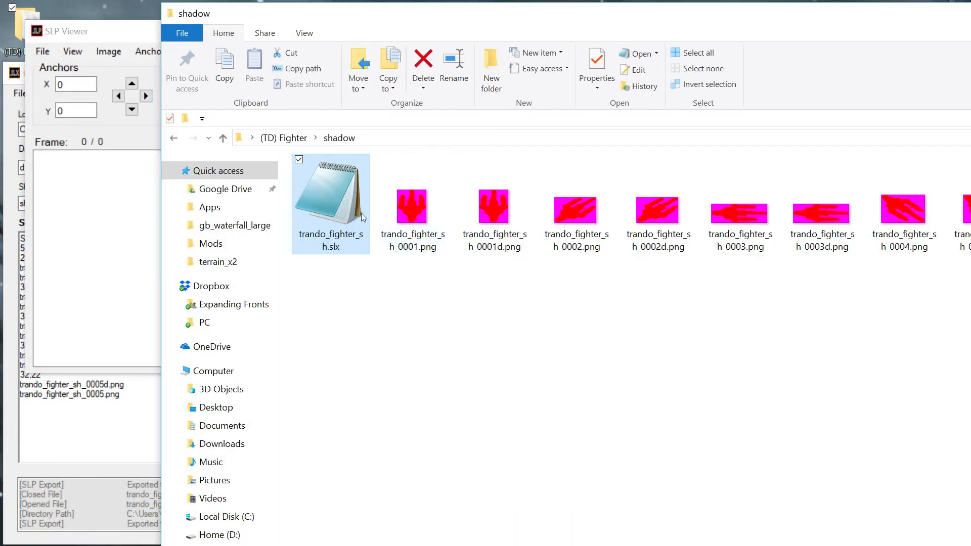
pyautogui.click(284, 138)
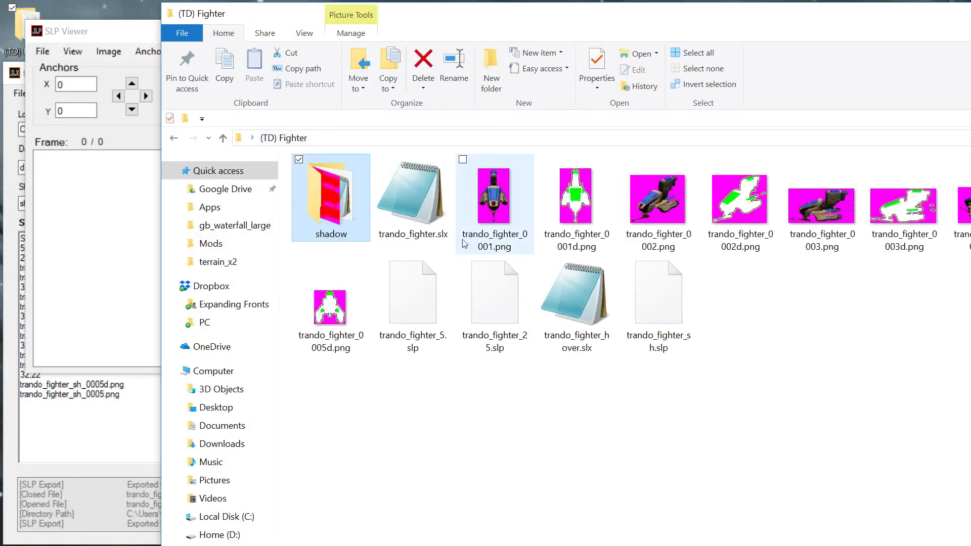
pyautogui.moveTo(669, 314); pyautogui.dragTo(115, 233)
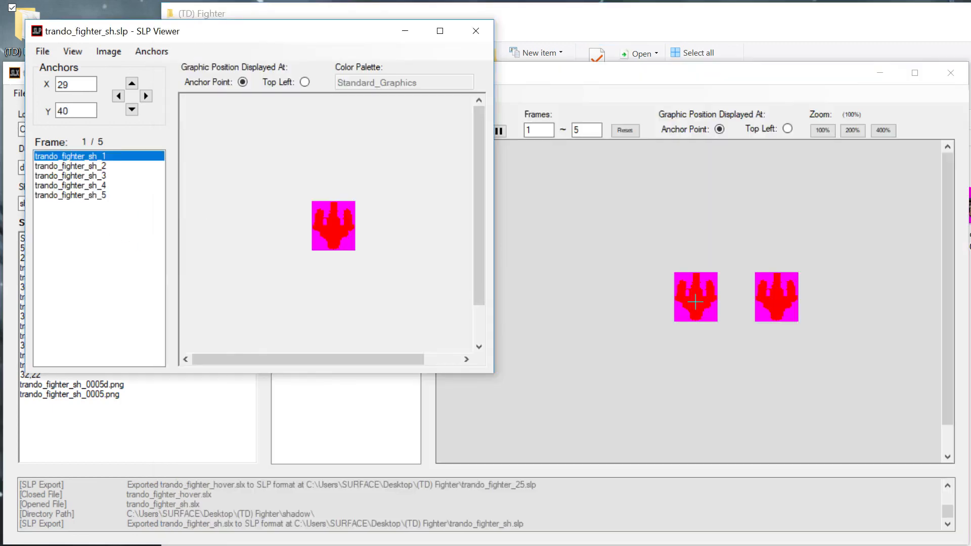
pyautogui.hotkey('alt', 'Tab')
pyautogui.hotkey('alt', 'F4')
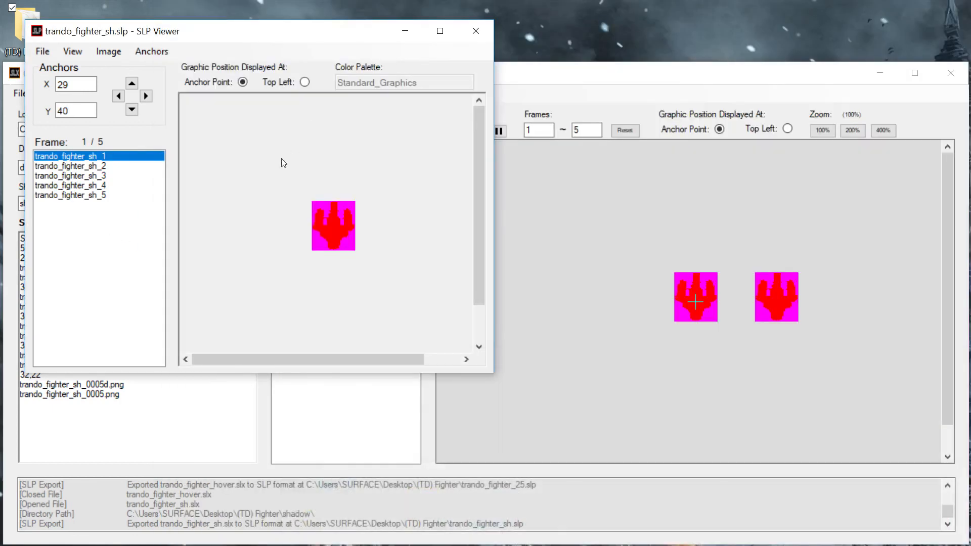
# - Look through the five frames of the exported shadow SLP, return to the first frame and close the SLP Viewer
pyautogui.click(118, 167)
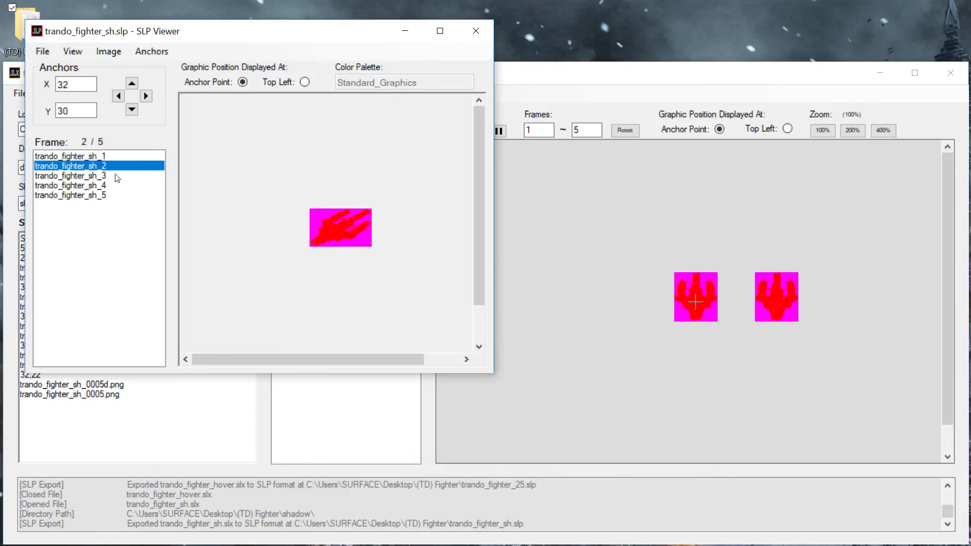
pyautogui.click(117, 176)
pyautogui.click(113, 186)
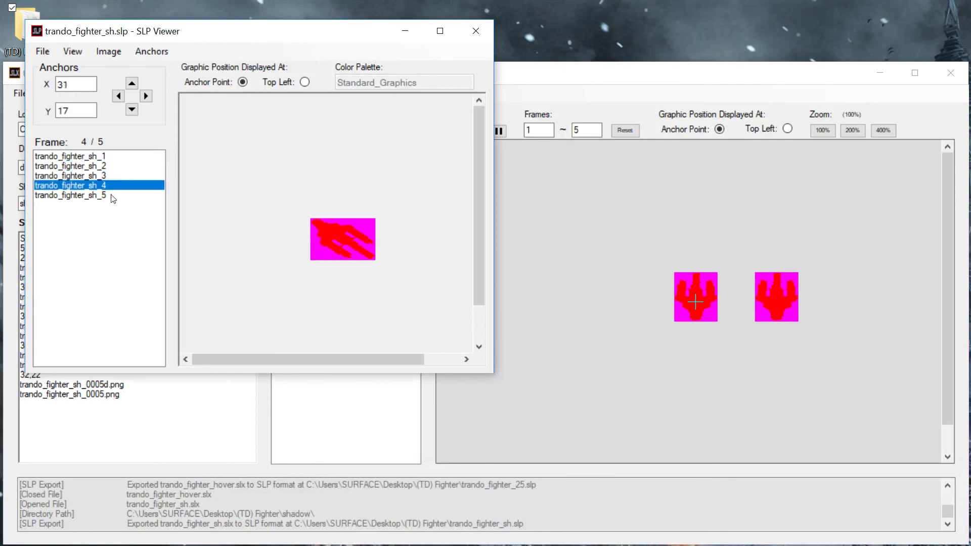
pyautogui.click(114, 197)
pyautogui.click(116, 156)
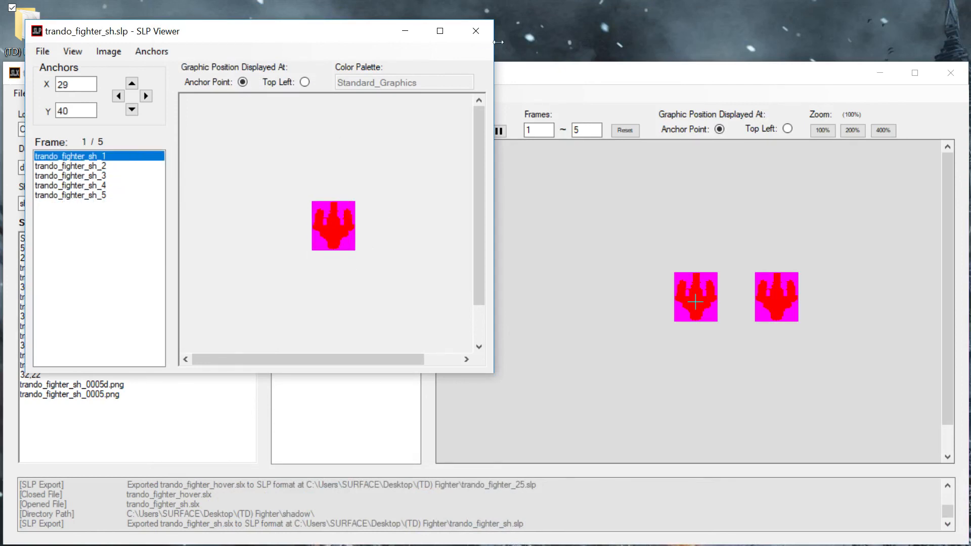
pyautogui.click(475, 31)
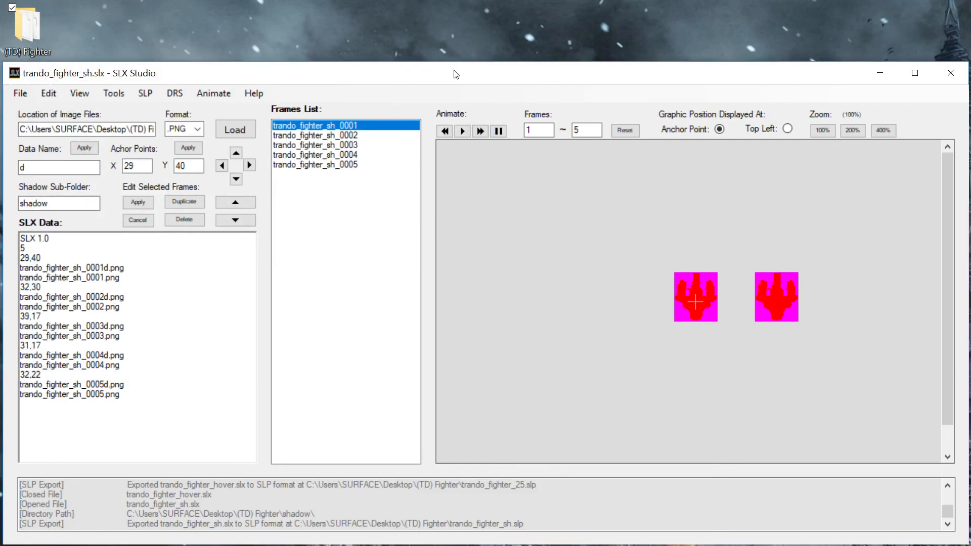